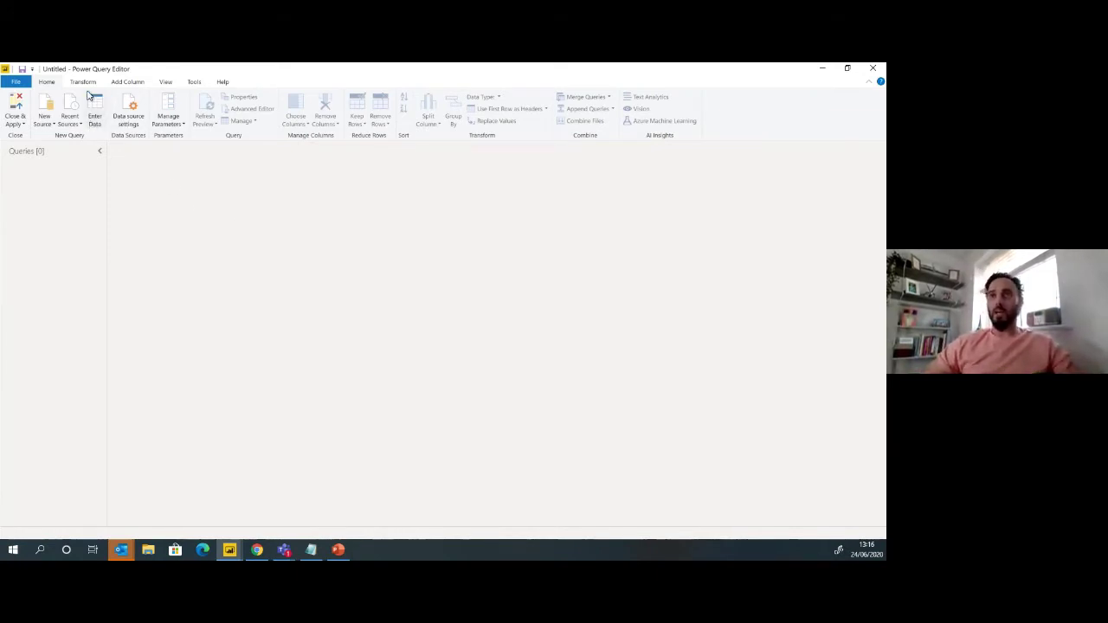
Load the SalesExample2 sheet from the recent source SalesExample.xlsx into Power Query Editor.
{"action": "left_click", "coordinate": [129, 82]}
{"action": "left_click", "coordinate": [84, 83]}
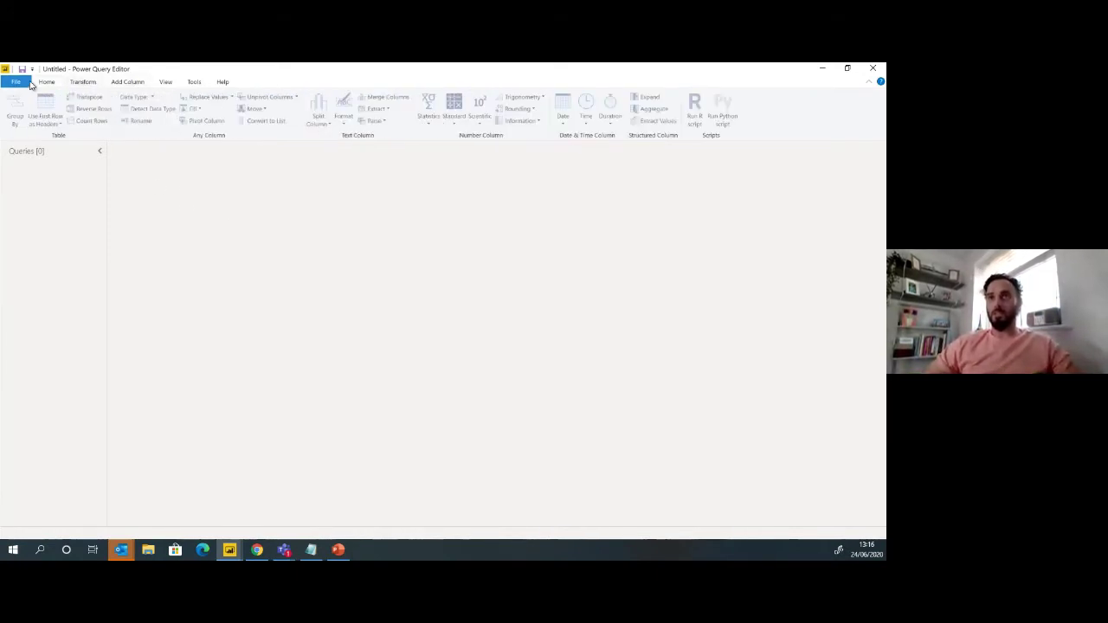
{"action": "left_click", "coordinate": [50, 84]}
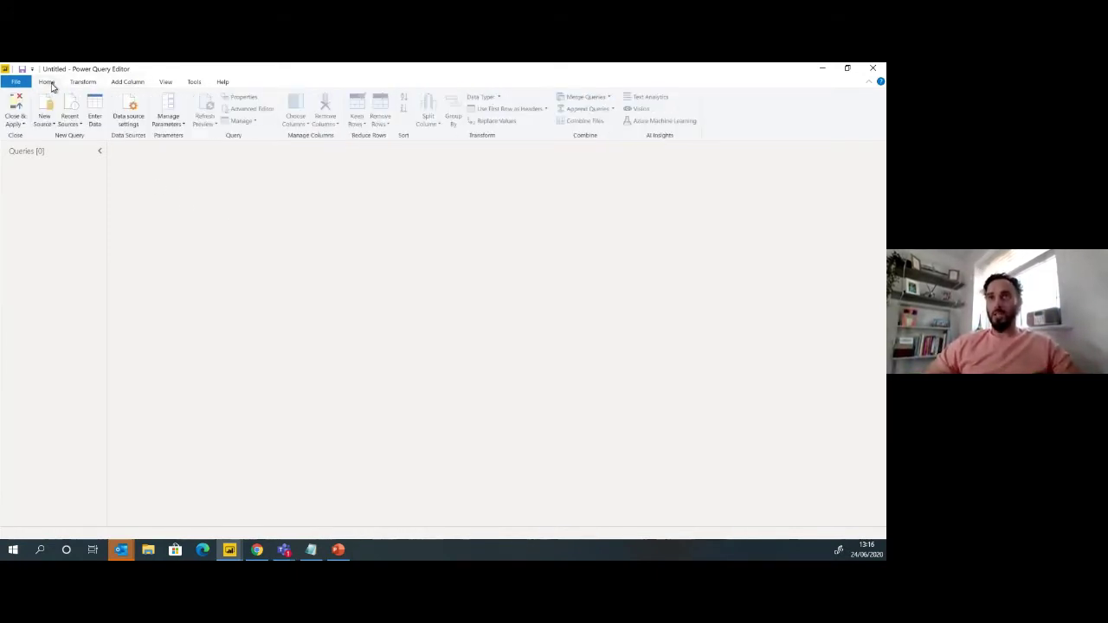
{"action": "left_click", "coordinate": [77, 126]}
{"action": "left_click", "coordinate": [93, 159]}
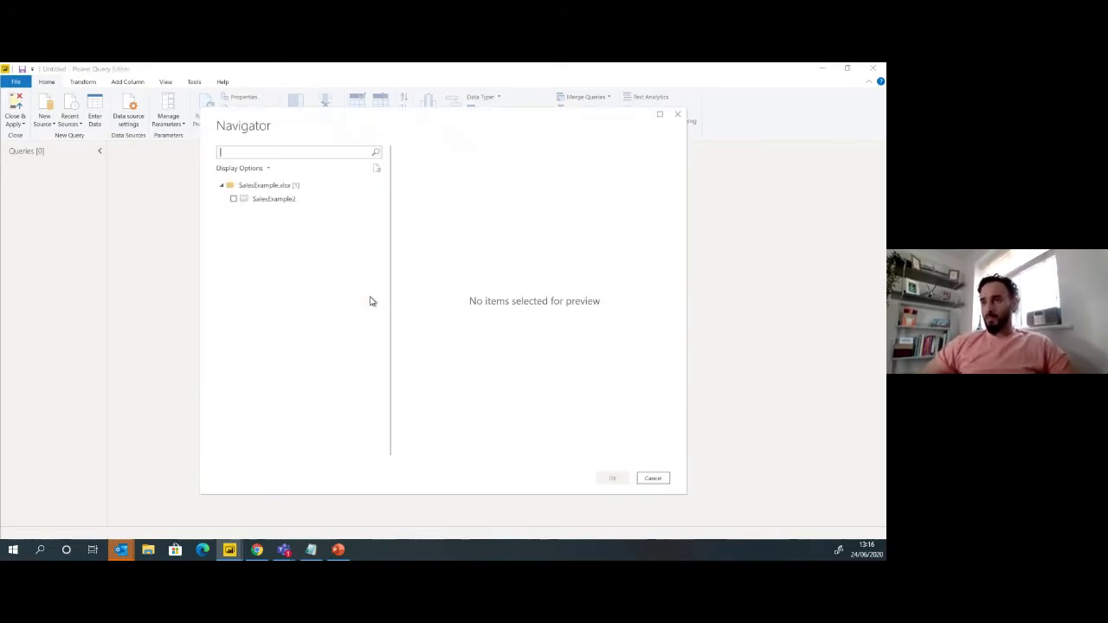
{"action": "left_click", "coordinate": [290, 204]}
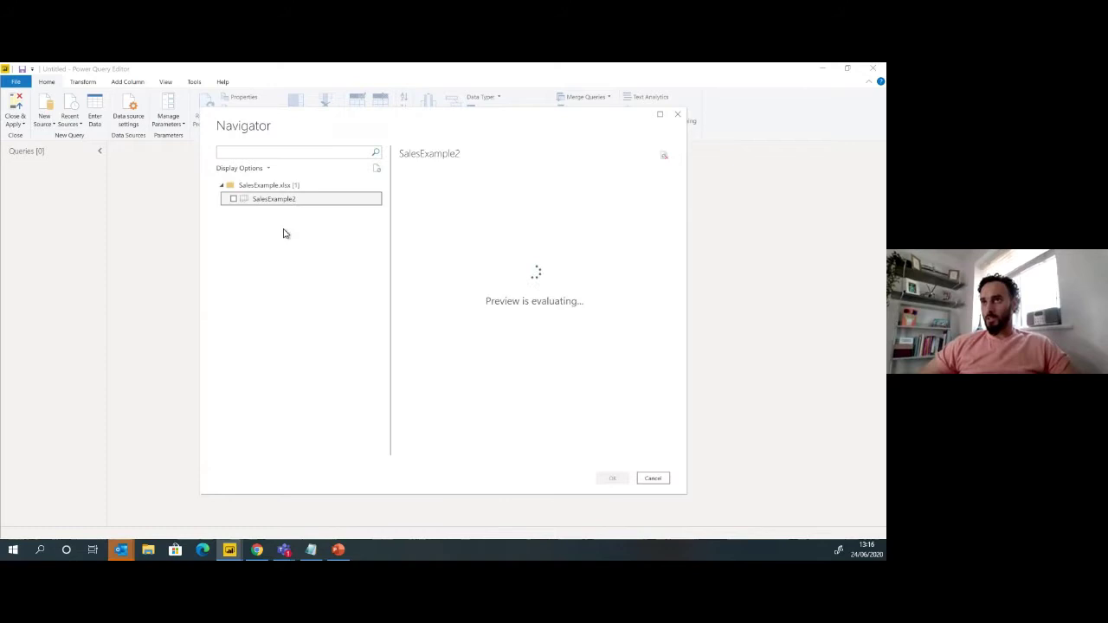
{"action": "left_click", "coordinate": [233, 199]}
{"action": "left_click", "coordinate": [612, 478]}
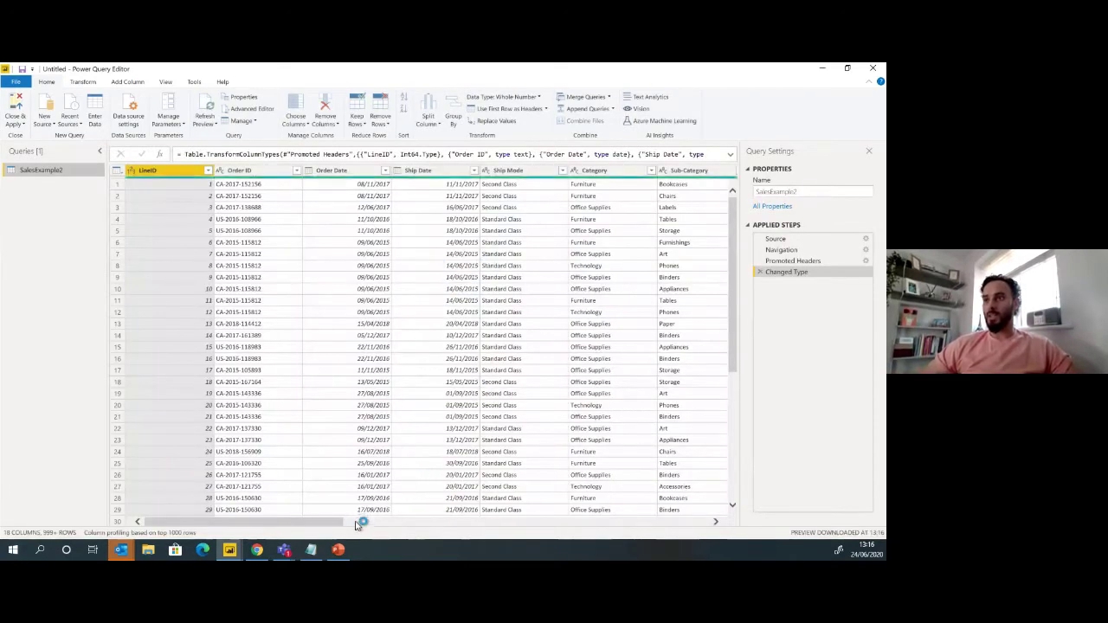
Replace the value John with sheb in the Sales Person column.
{"action": "left_click", "coordinate": [358, 525]}
{"action": "left_click_drag", "start_coordinate": [354, 525], "coordinate": [558, 531]}
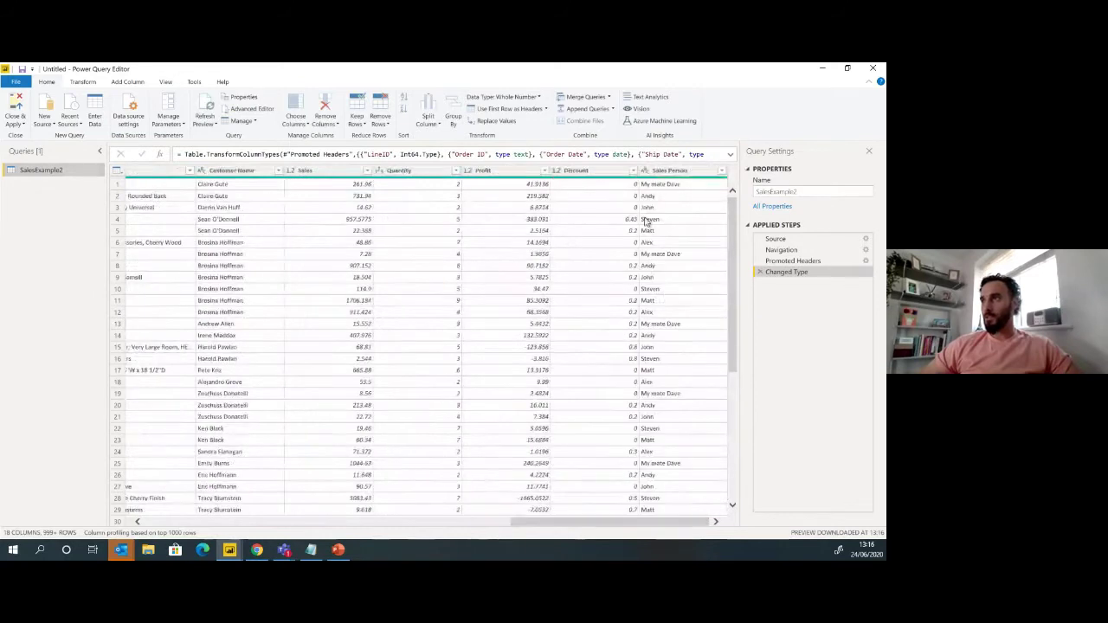
{"action": "left_click", "coordinate": [663, 211]}
{"action": "right_click", "coordinate": [663, 211]}
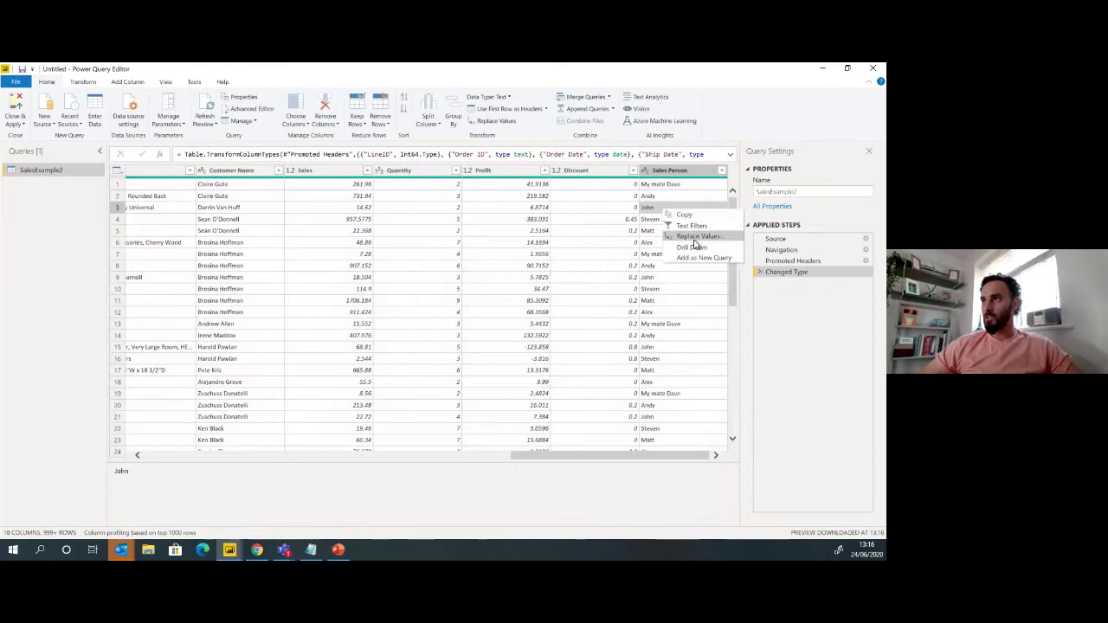
{"action": "left_click", "coordinate": [694, 242]}
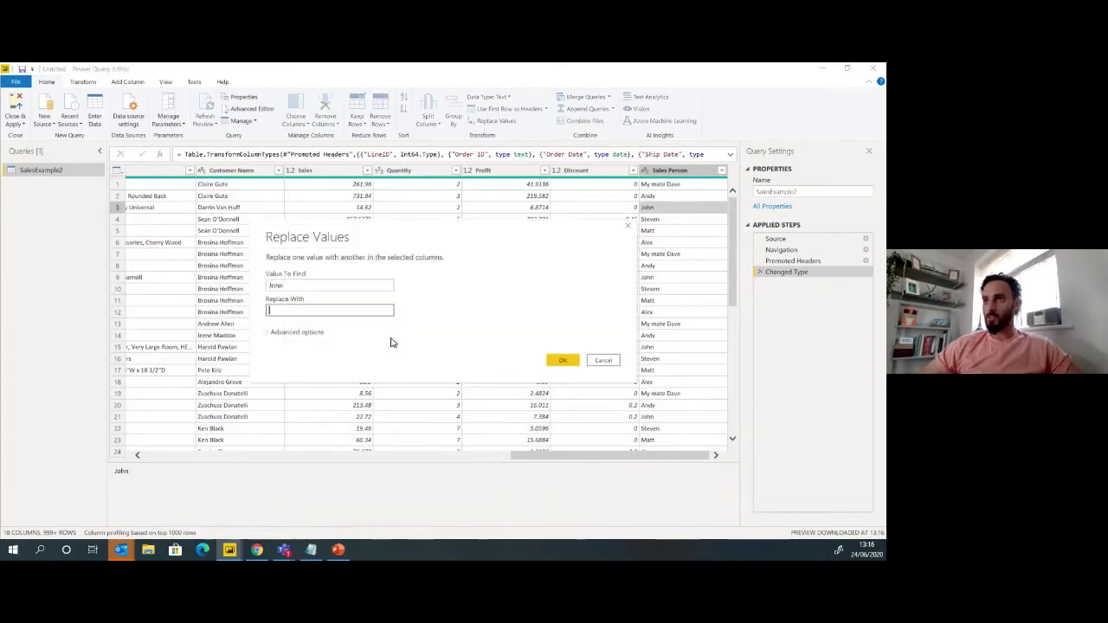
{"action": "left_click", "coordinate": [340, 310]}
{"action": "type", "text": "sheb"}
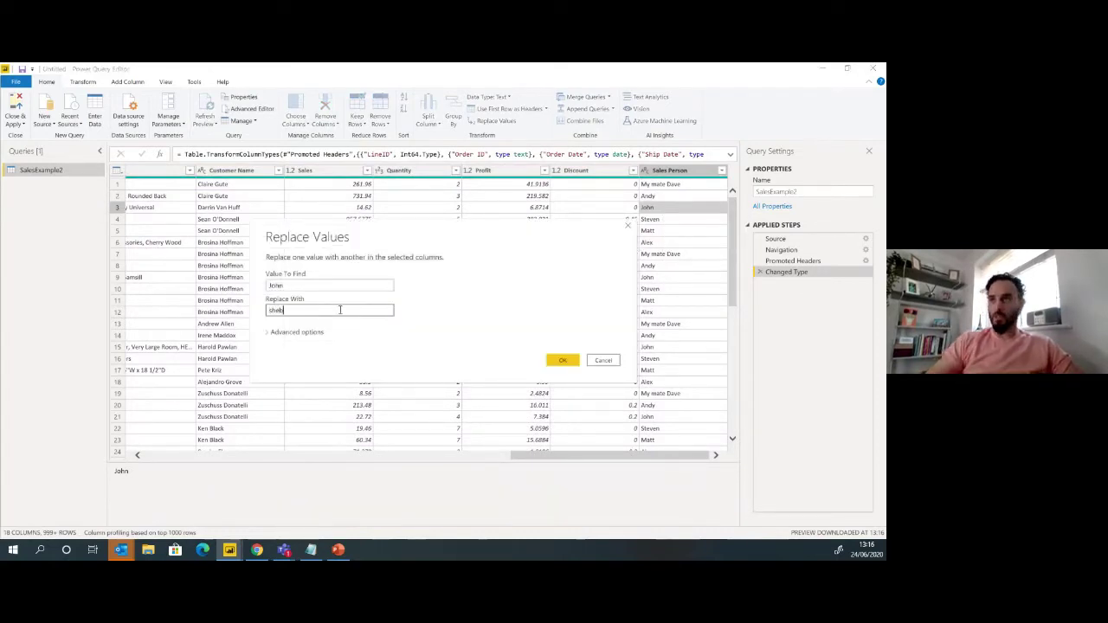
{"action": "left_click", "coordinate": [563, 360]}
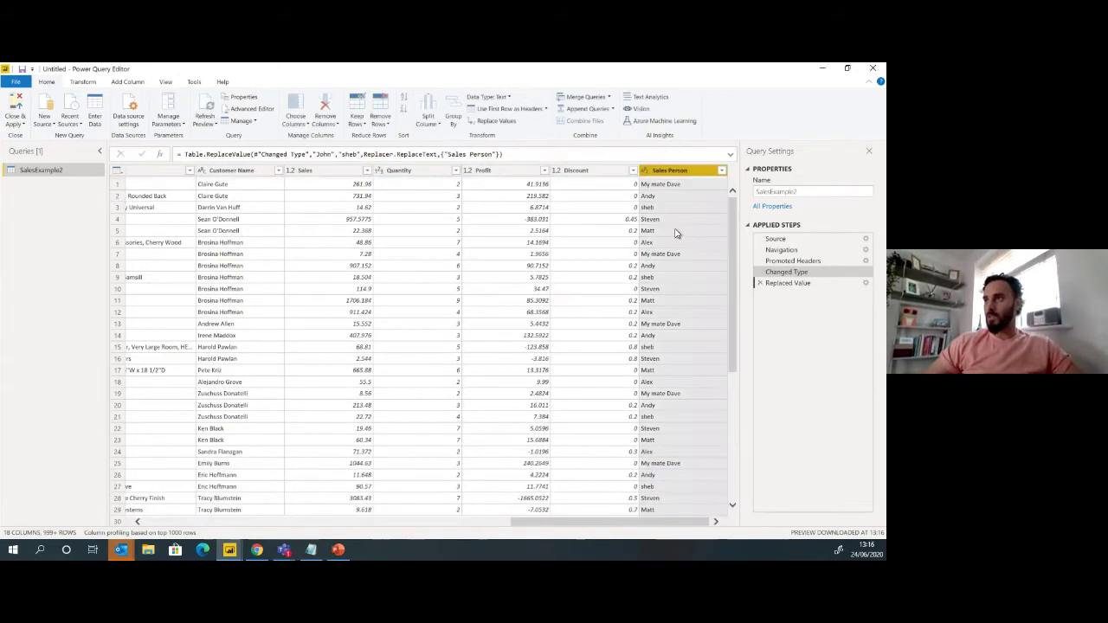
Replace the value Steven with sheb in the Sales Person column as well.
{"action": "left_click", "coordinate": [662, 222]}
{"action": "right_click", "coordinate": [663, 222]}
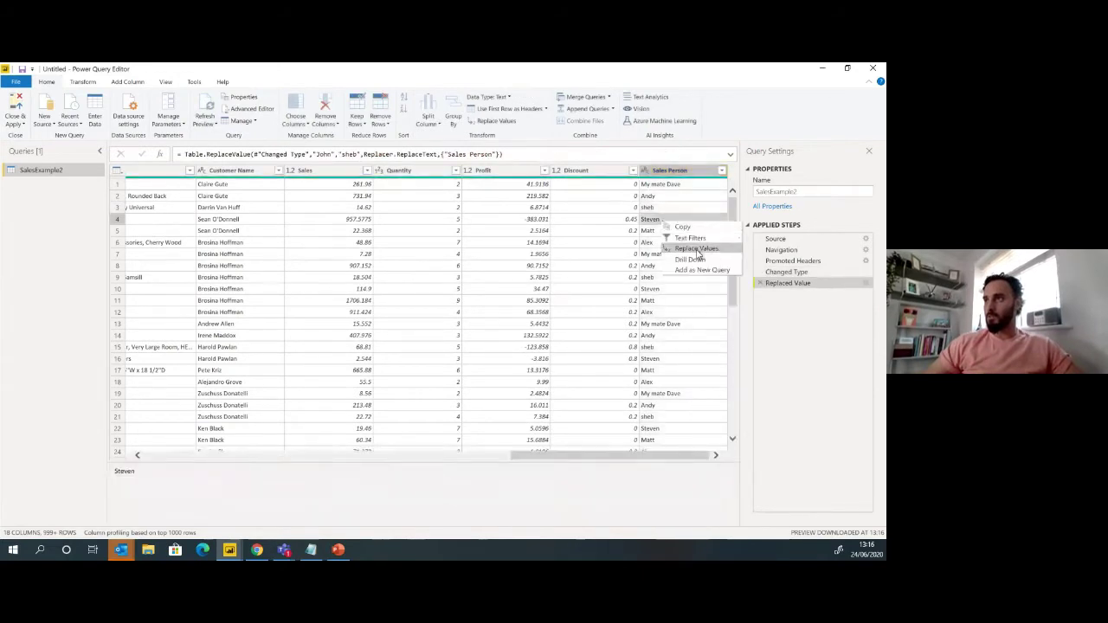
{"action": "left_click", "coordinate": [697, 248]}
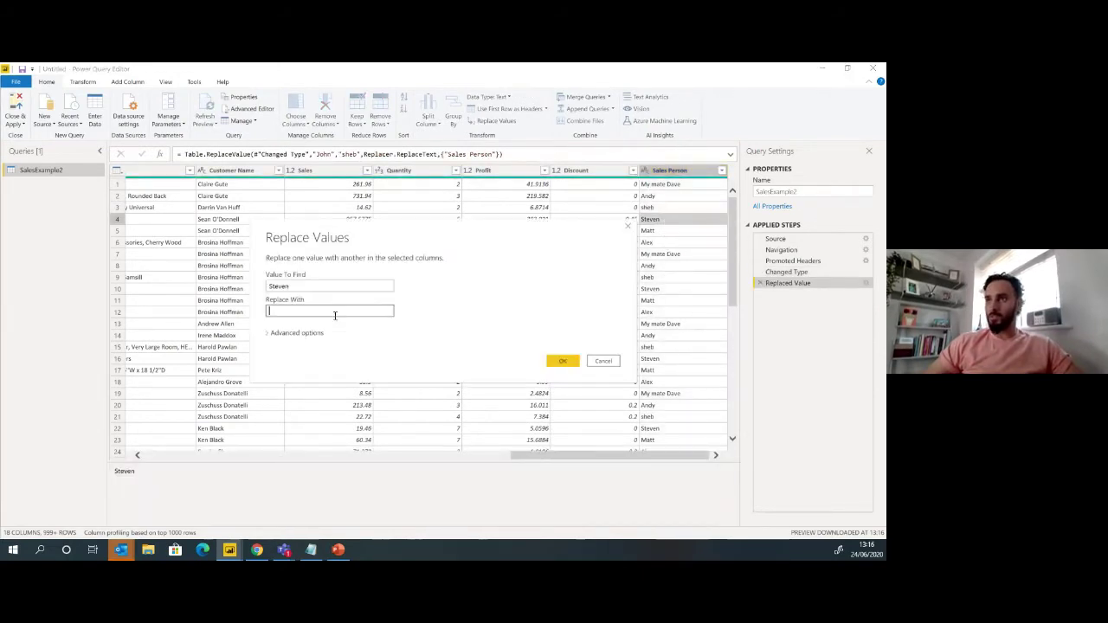
{"action": "type", "text": "sheb"}
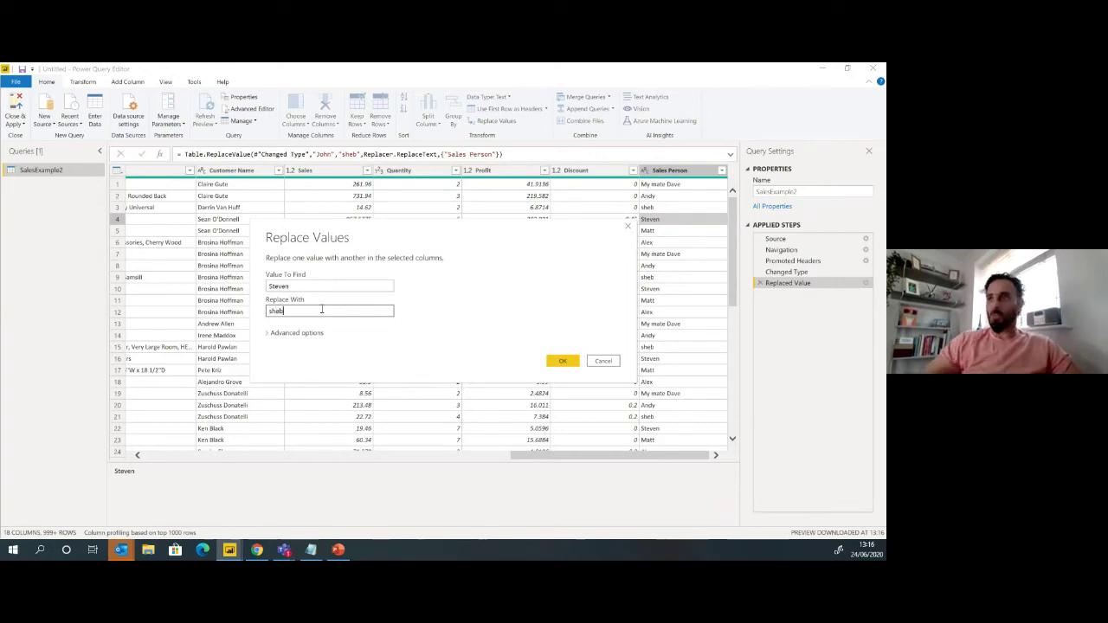
{"action": "left_click", "coordinate": [560, 360]}
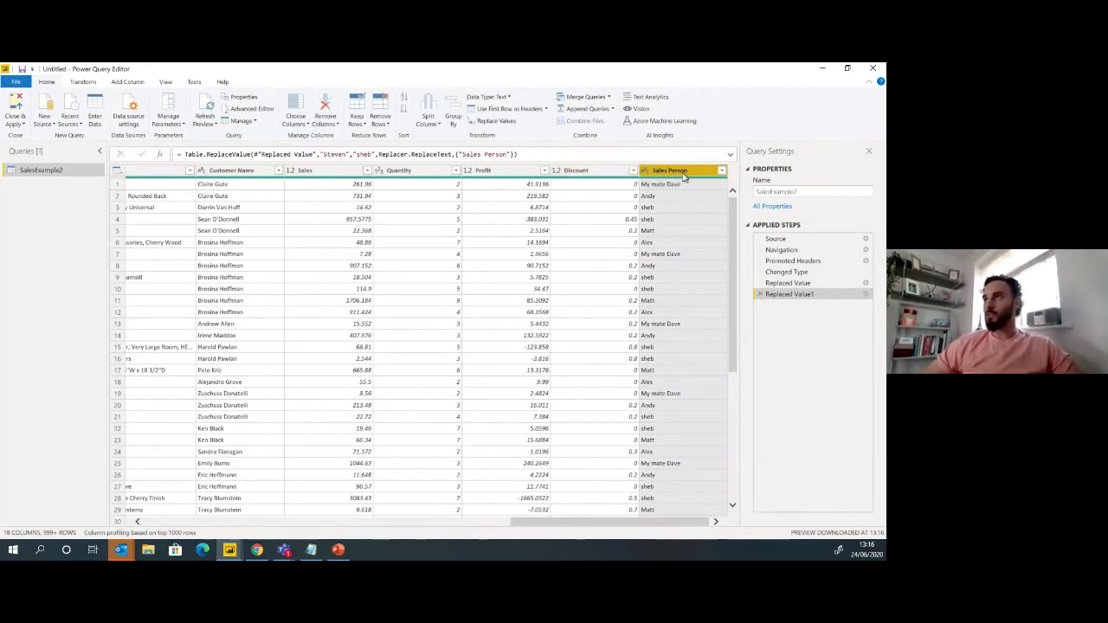
Turn the Sales Person column into a new query, convert it to a table and remove duplicates.
{"action": "right_click", "coordinate": [682, 176]}
{"action": "left_click", "coordinate": [729, 394]}
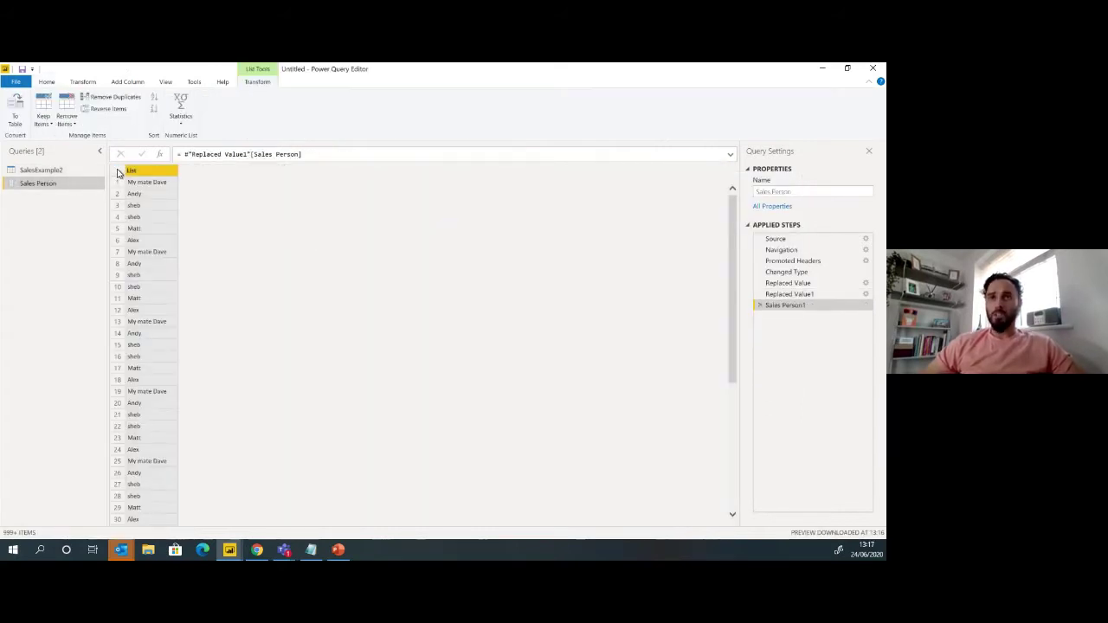
{"action": "left_click", "coordinate": [15, 112]}
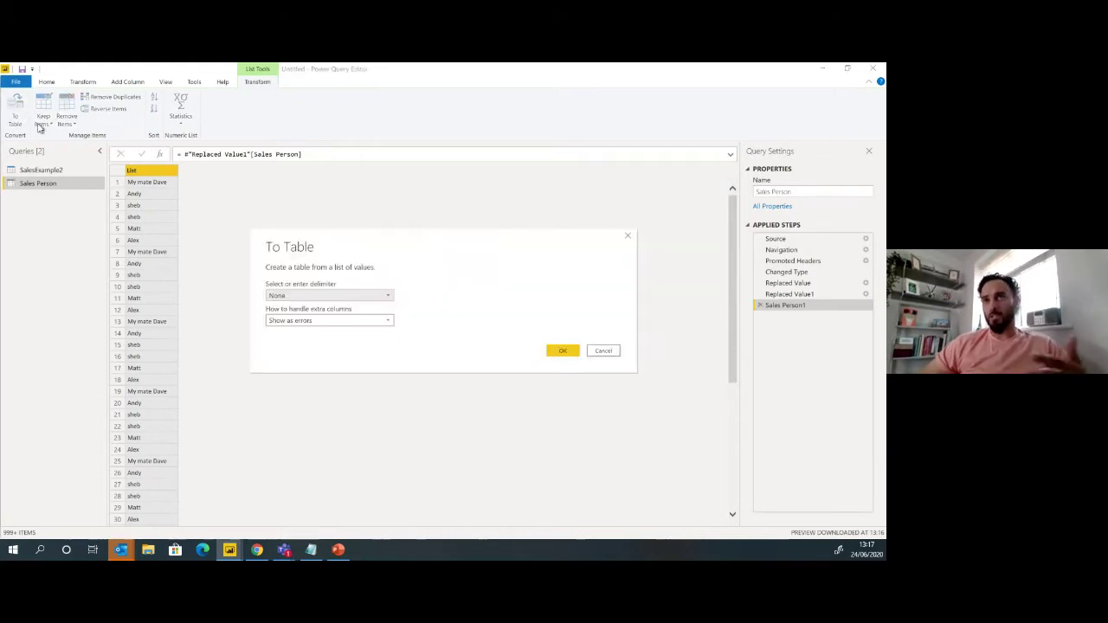
{"action": "left_click", "coordinate": [554, 350]}
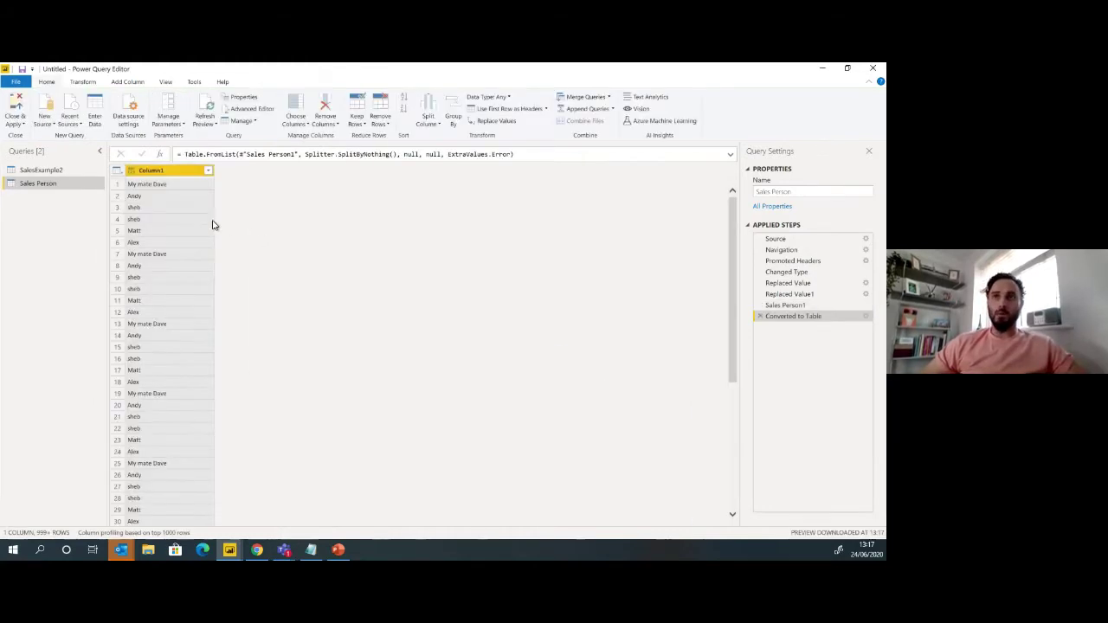
{"action": "left_click", "coordinate": [119, 171]}
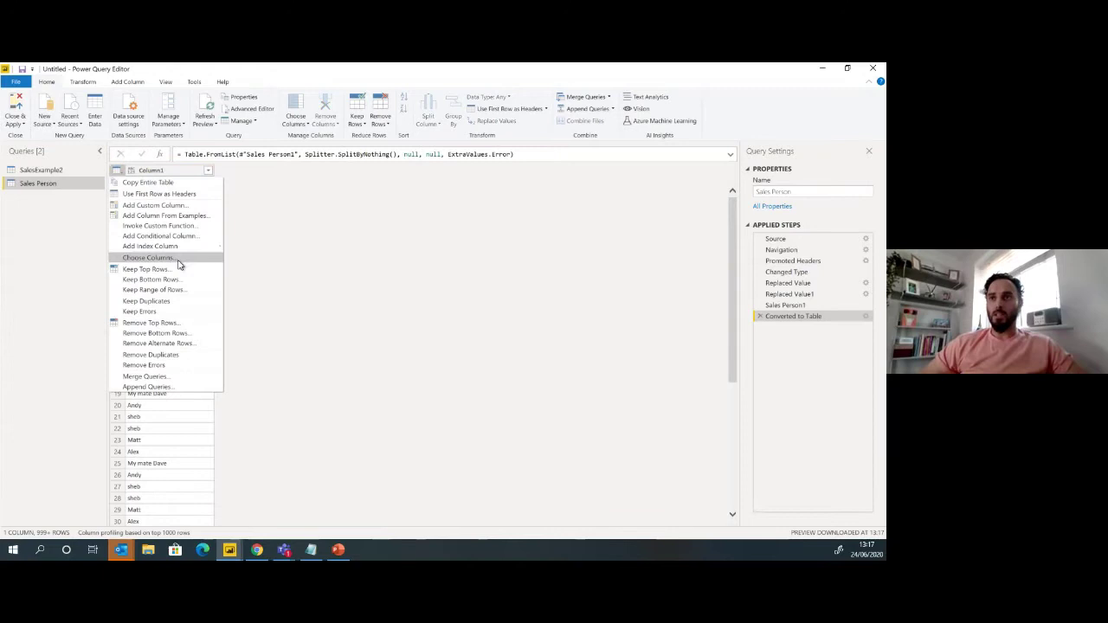
{"action": "left_click", "coordinate": [251, 290]}
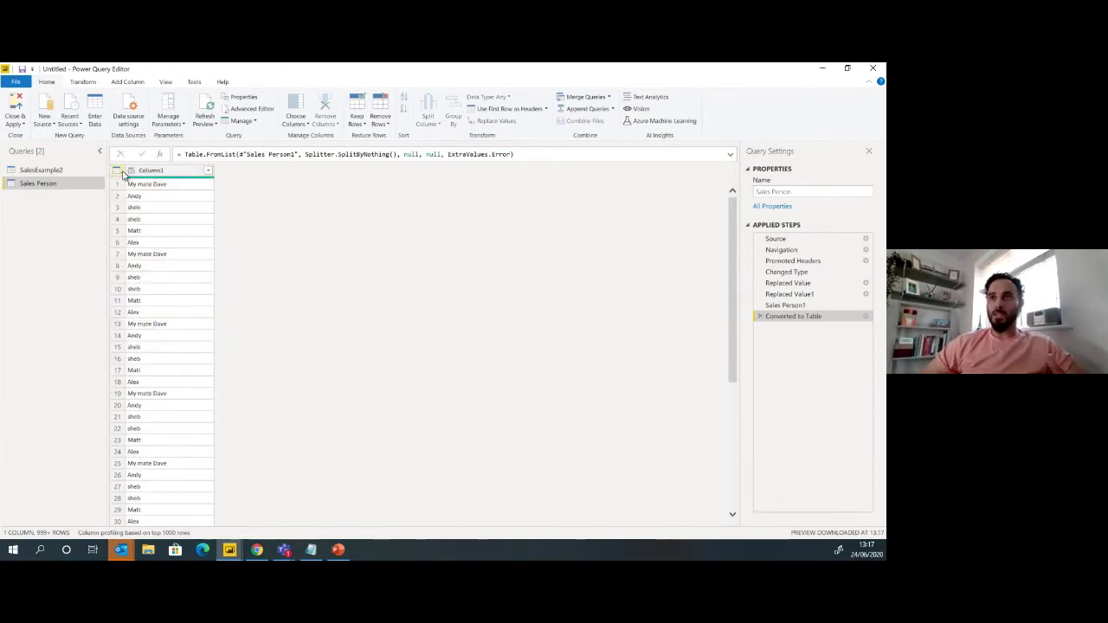
{"action": "left_click", "coordinate": [120, 172]}
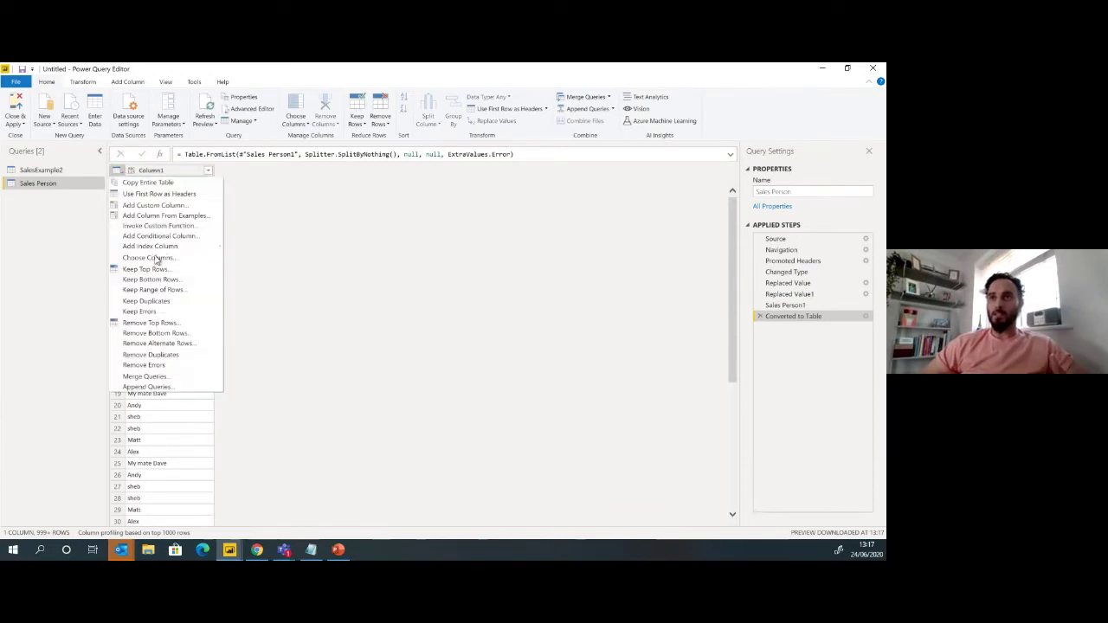
{"action": "left_click", "coordinate": [151, 355]}
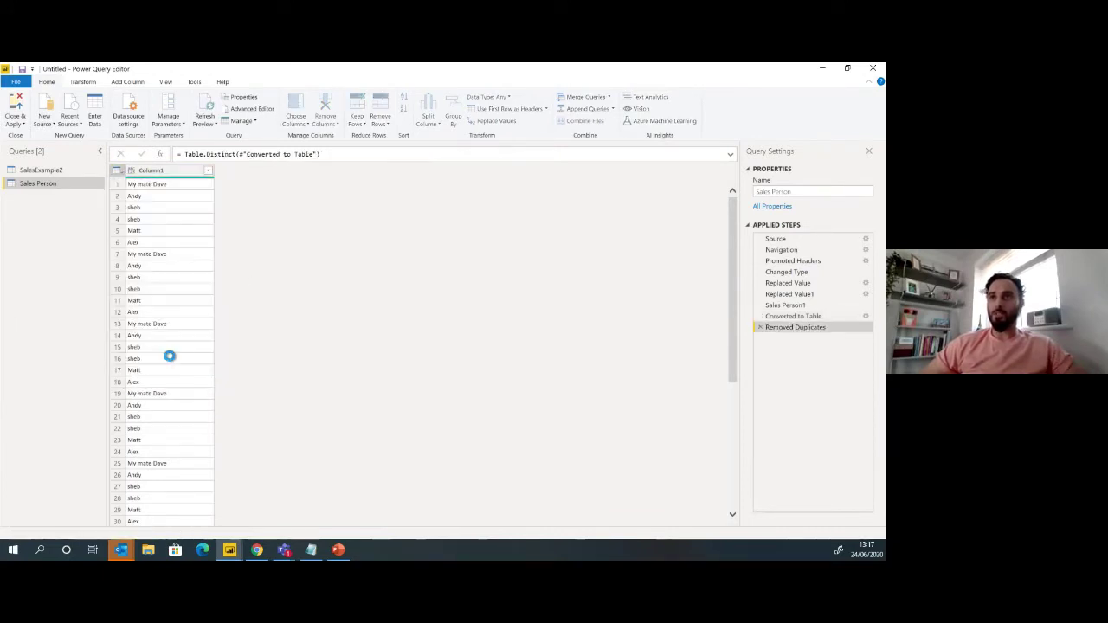
Rename Column1 to Name and add an index column from 1 renamed ID.
{"action": "double_click", "coordinate": [162, 170]}
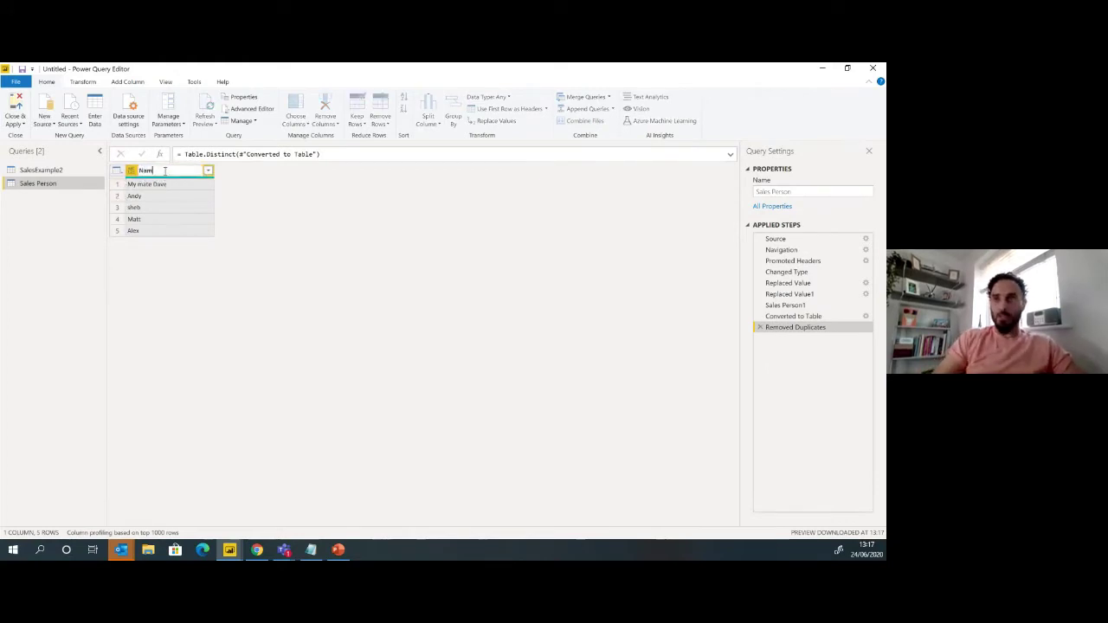
{"action": "type", "text": "e"}
{"action": "key", "text": "Return"}
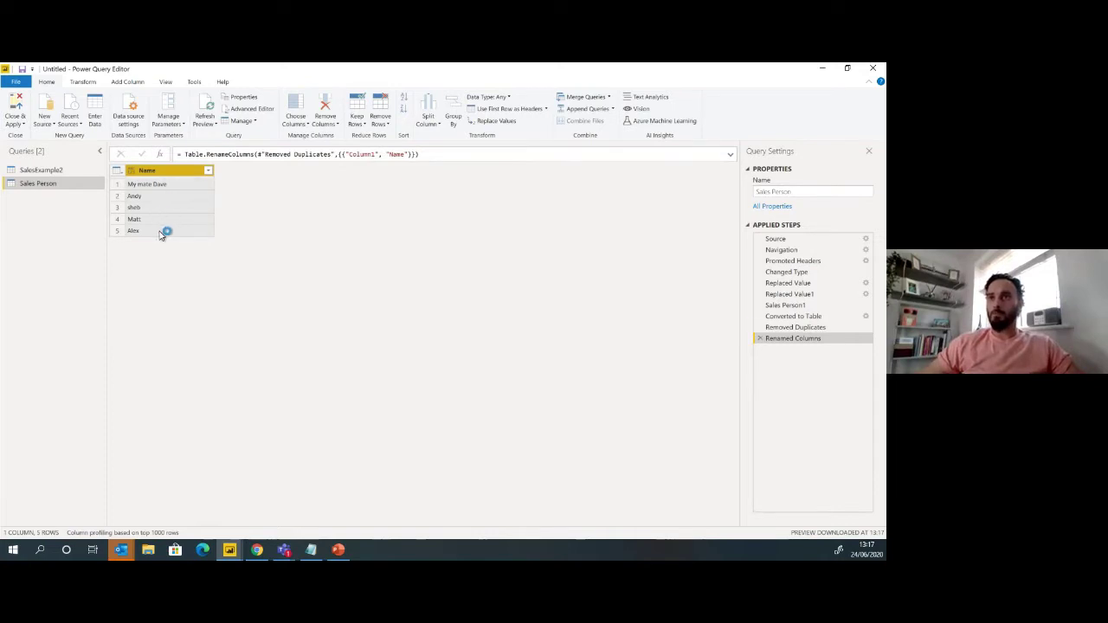
{"action": "left_click", "coordinate": [127, 82]}
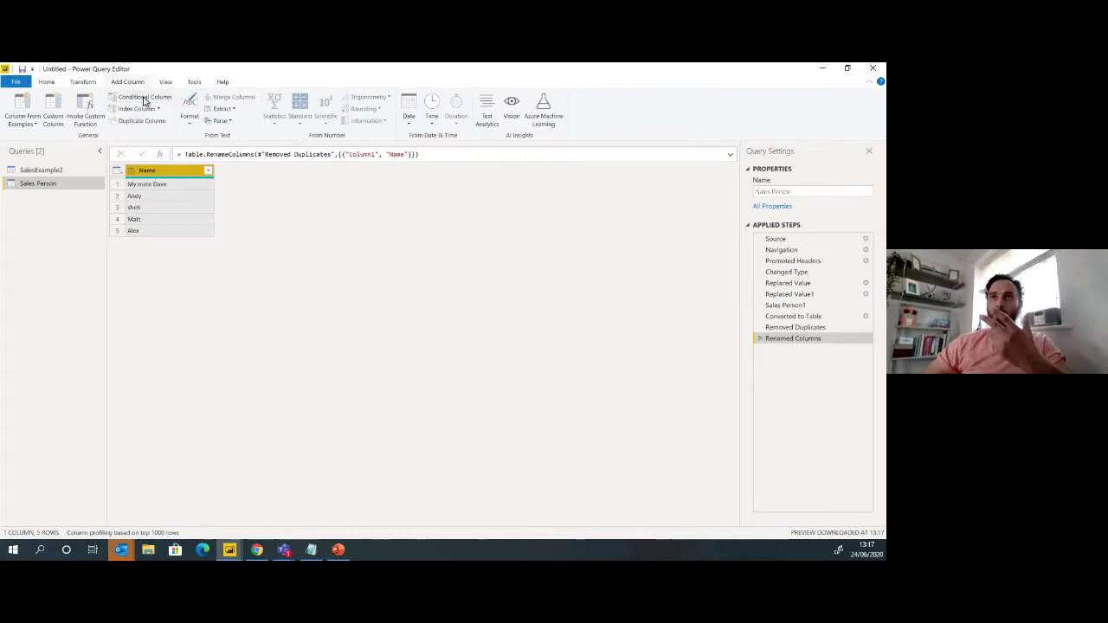
{"action": "left_click", "coordinate": [157, 108]}
{"action": "left_click", "coordinate": [148, 134]}
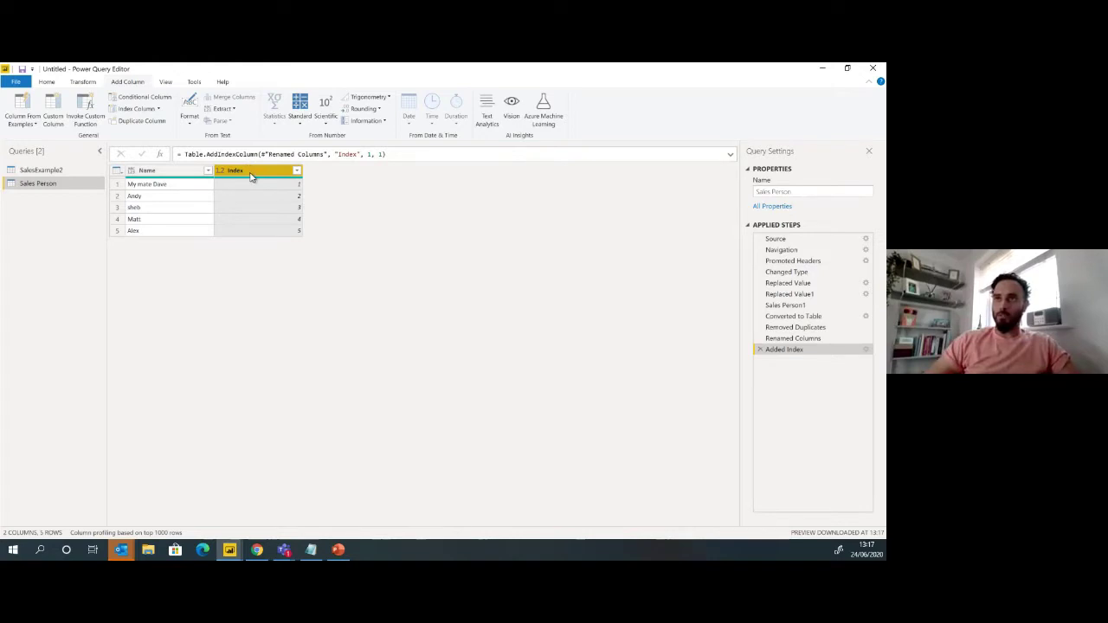
{"action": "double_click", "coordinate": [251, 173]}
{"action": "key", "text": "Return"}
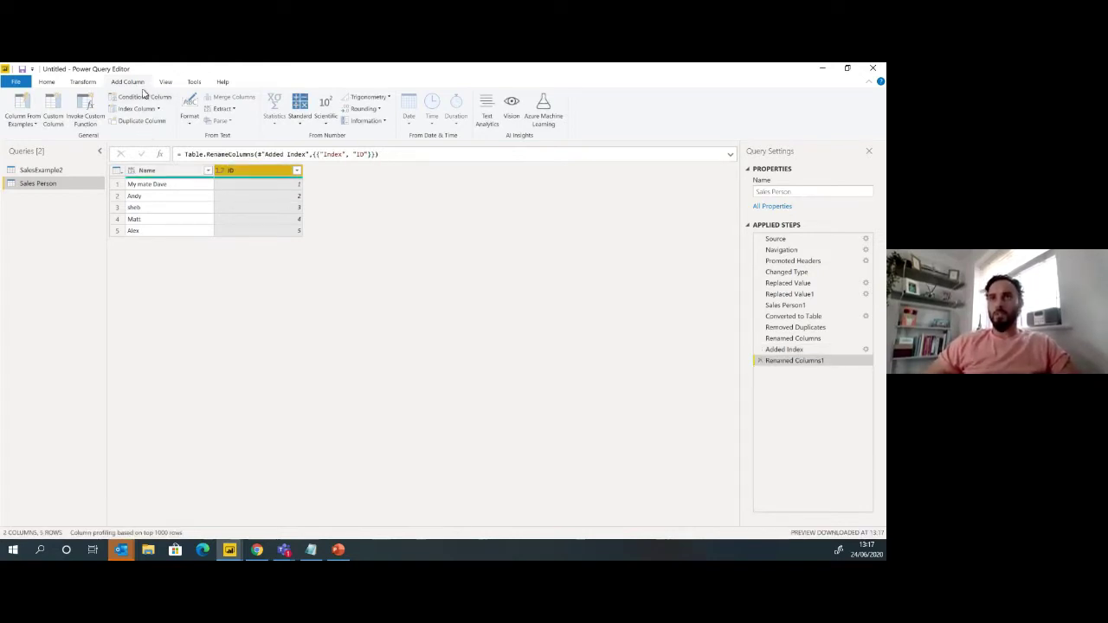
Add a custom column principlename combining the SPECTRE-360\ domain prefix with [Name].
{"action": "left_click", "coordinate": [57, 117]}
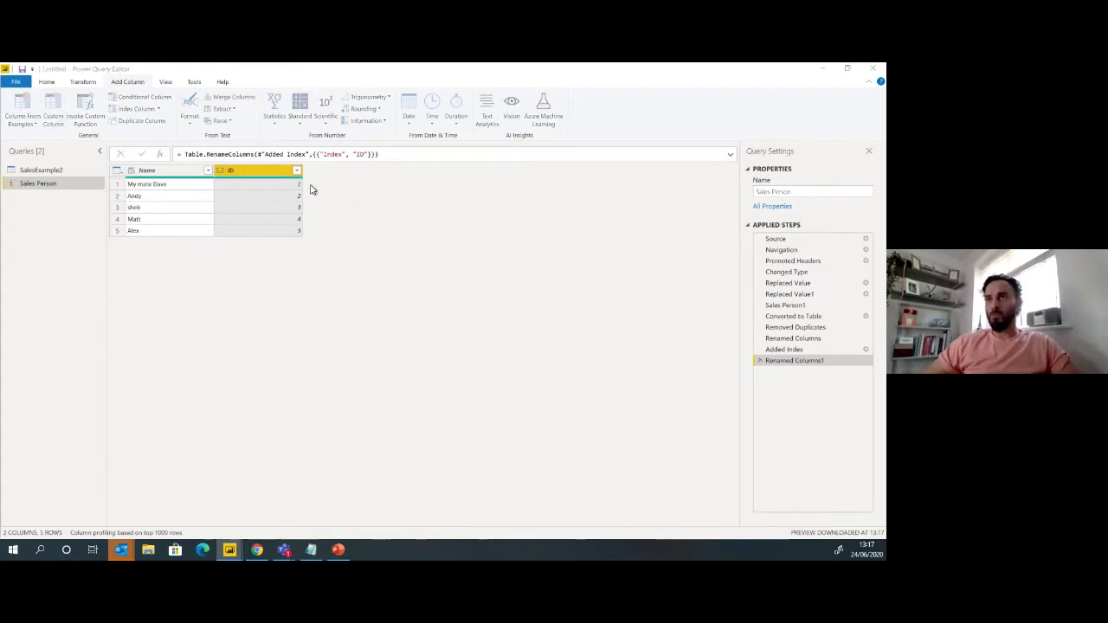
{"action": "left_click_drag", "start_coordinate": [363, 245], "coordinate": [270, 245]}
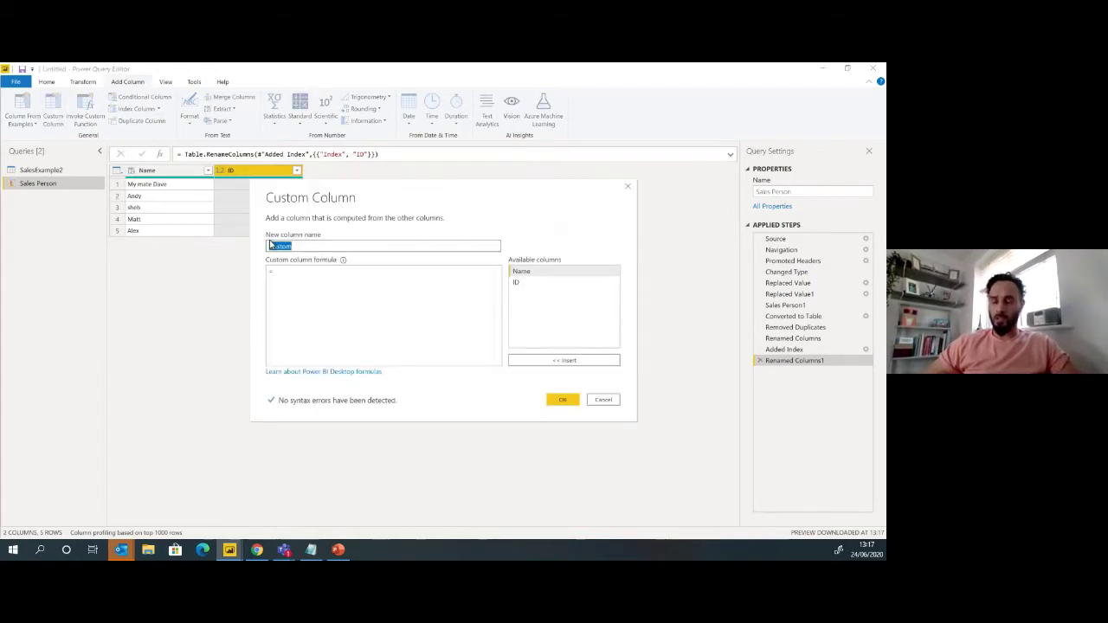
{"action": "key", "text": "BackSpace"}
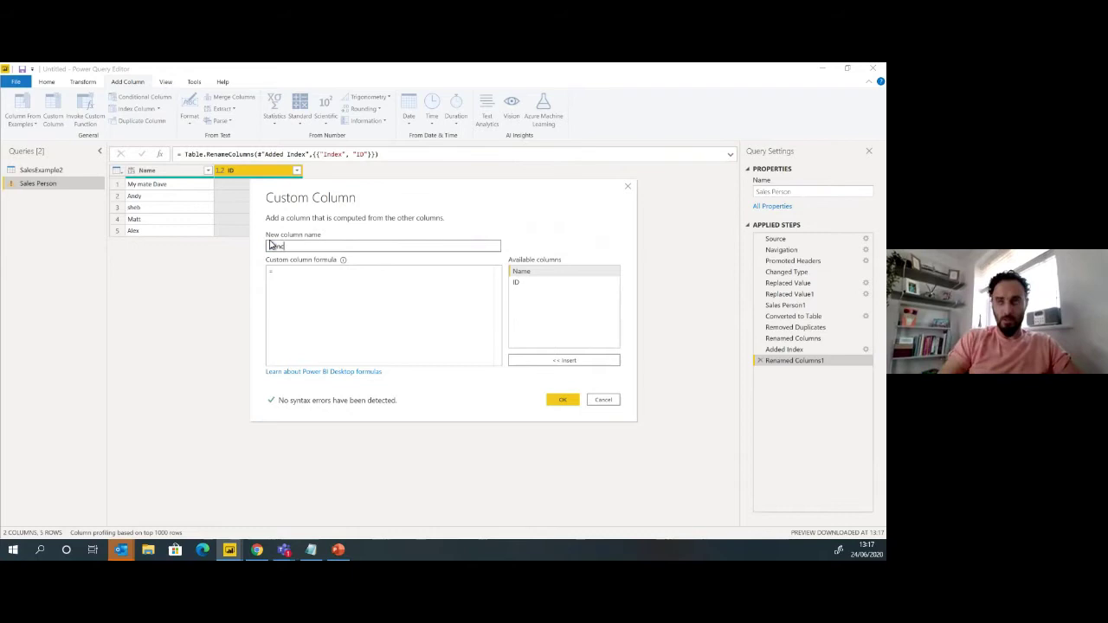
{"action": "type", "text": "principlename"}
{"action": "left_click", "coordinate": [313, 305]}
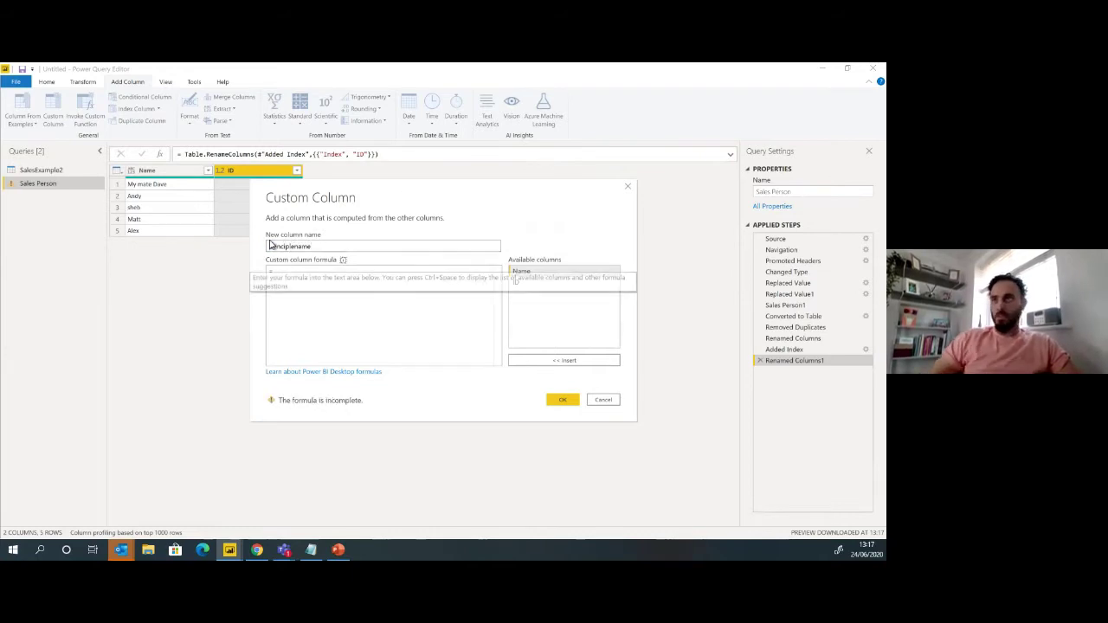
{"action": "type", "text": "["}
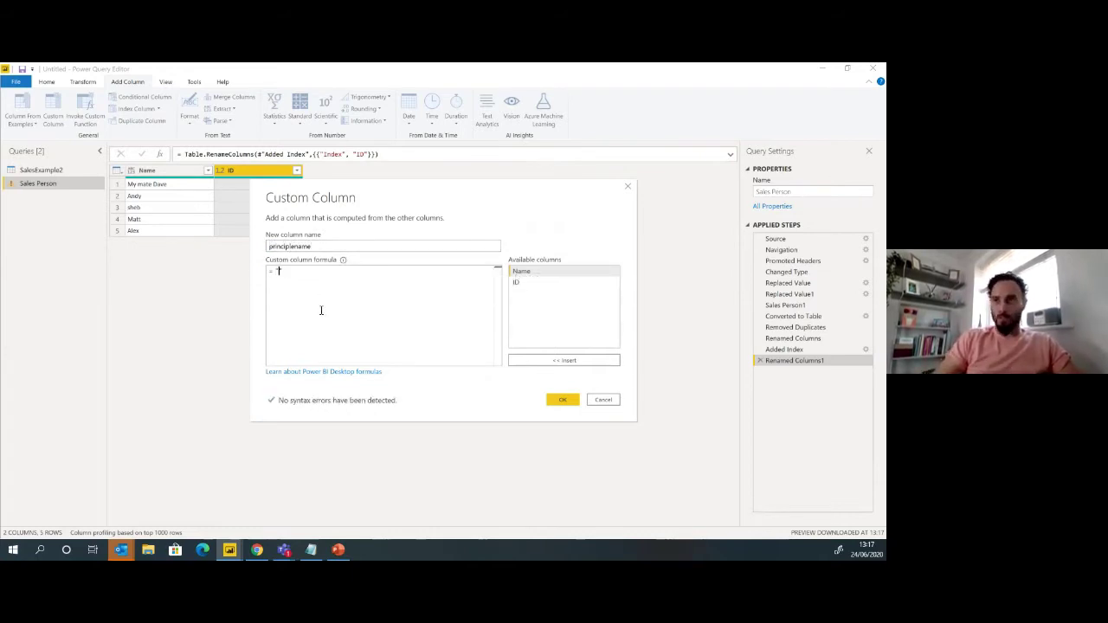
{"action": "type", "text": "\""}
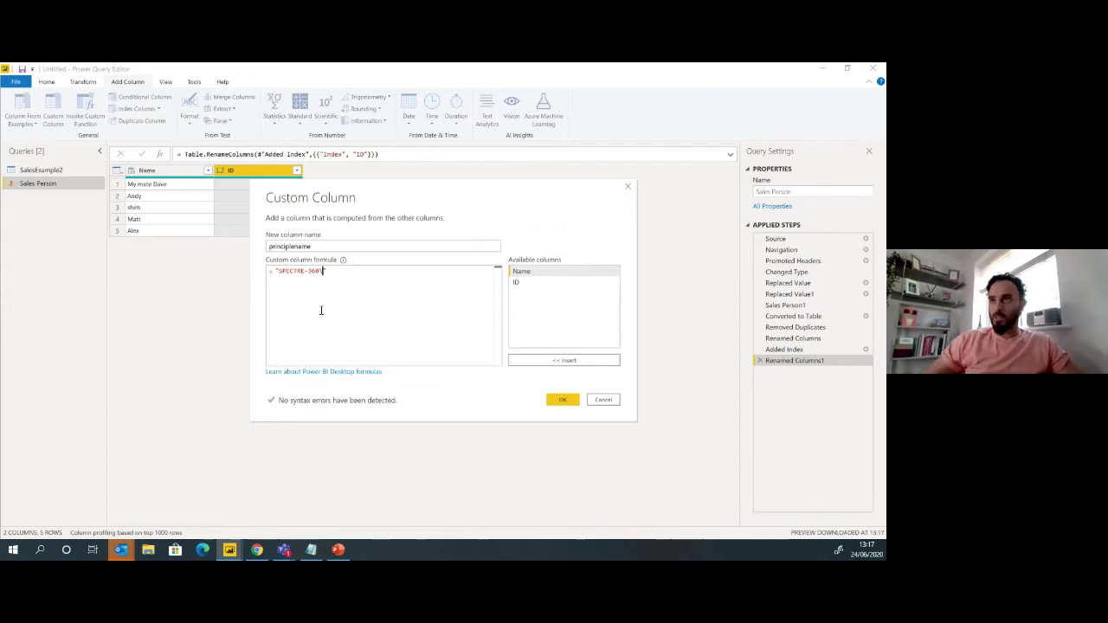
{"action": "double_click", "coordinate": [527, 272]}
{"action": "left_click", "coordinate": [573, 396]}
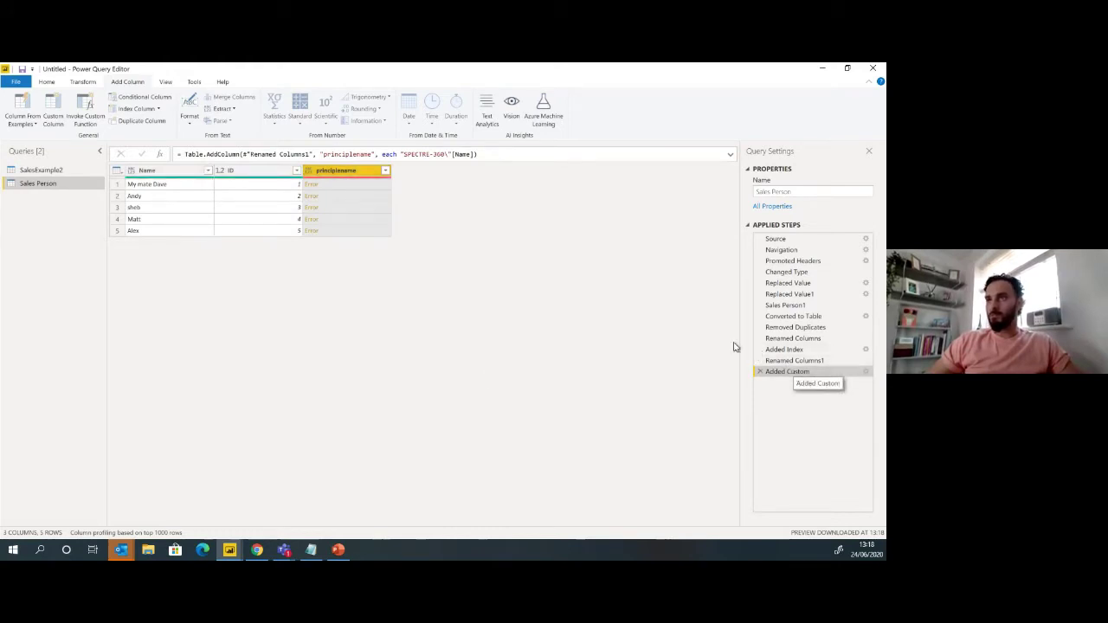
Fix the principlename formula by inserting the missing & before [Name], then check the values.
{"action": "double_click", "coordinate": [755, 370]}
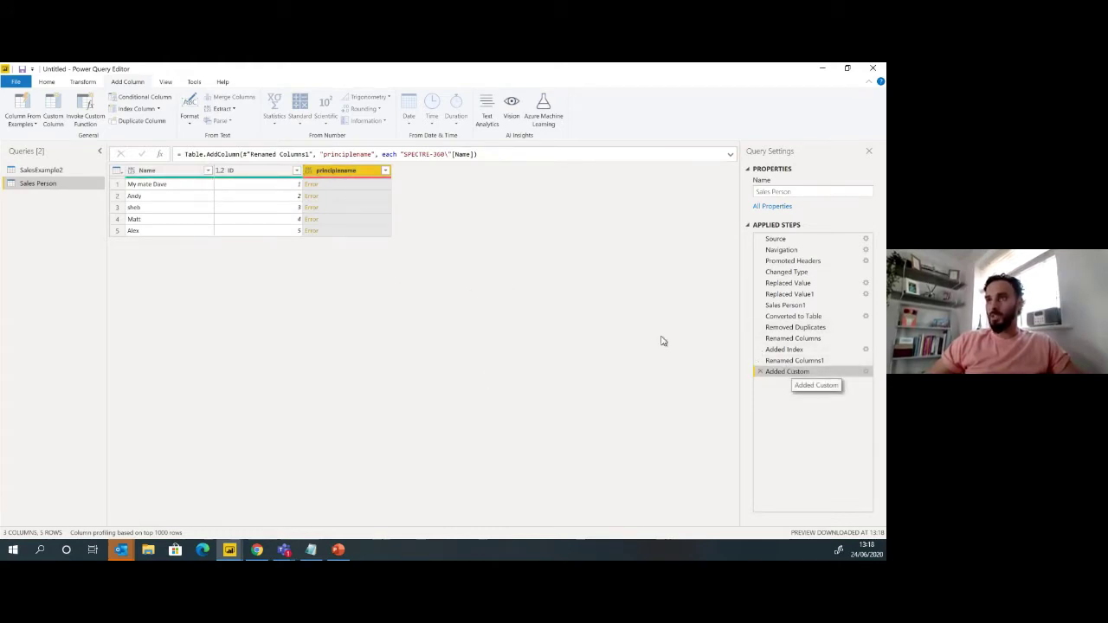
{"action": "left_click", "coordinate": [329, 271]}
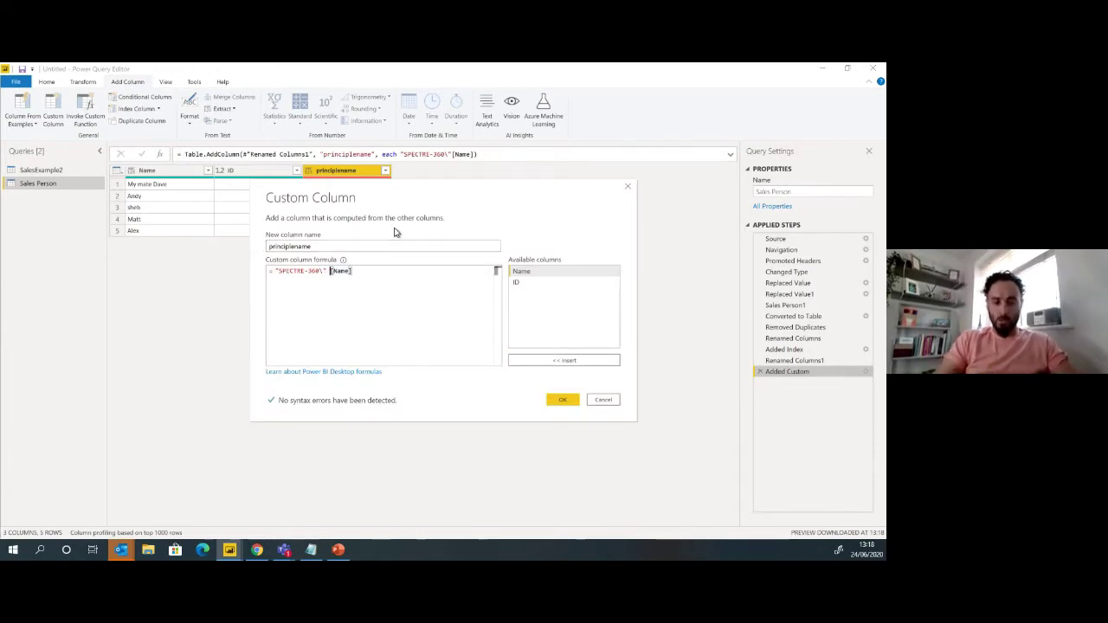
{"action": "type", "text": "&"}
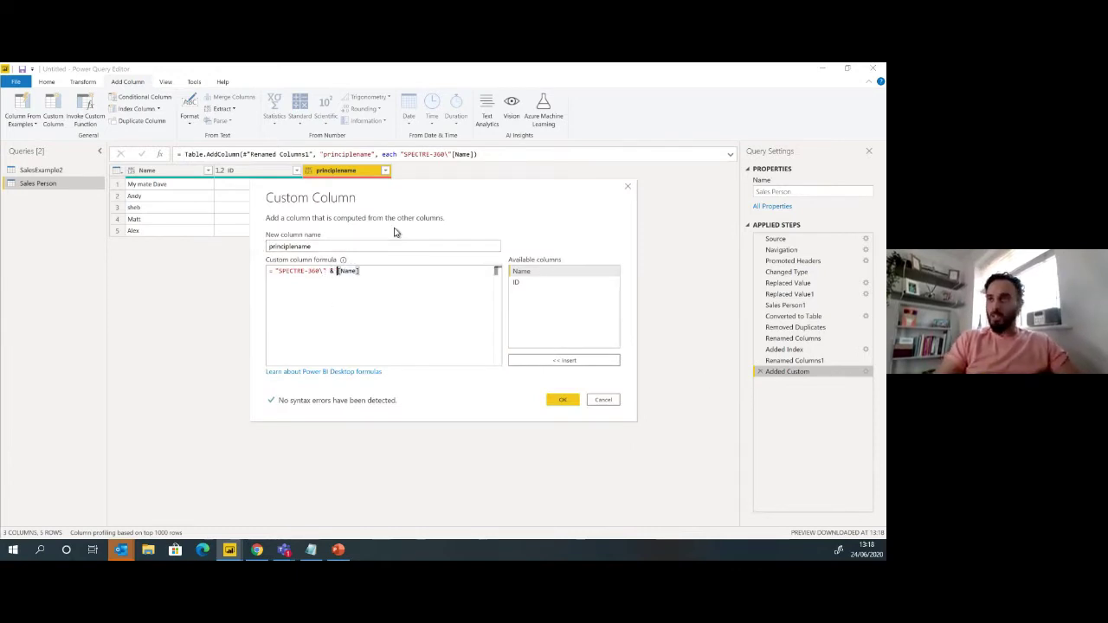
{"action": "left_click", "coordinate": [563, 400]}
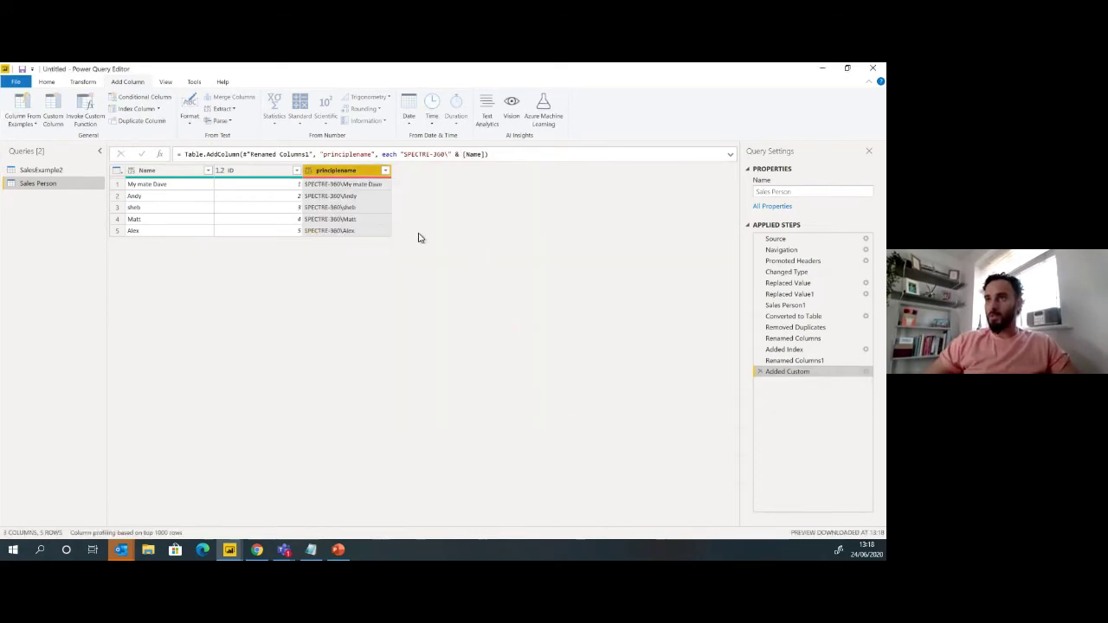
{"action": "left_click", "coordinate": [353, 210]}
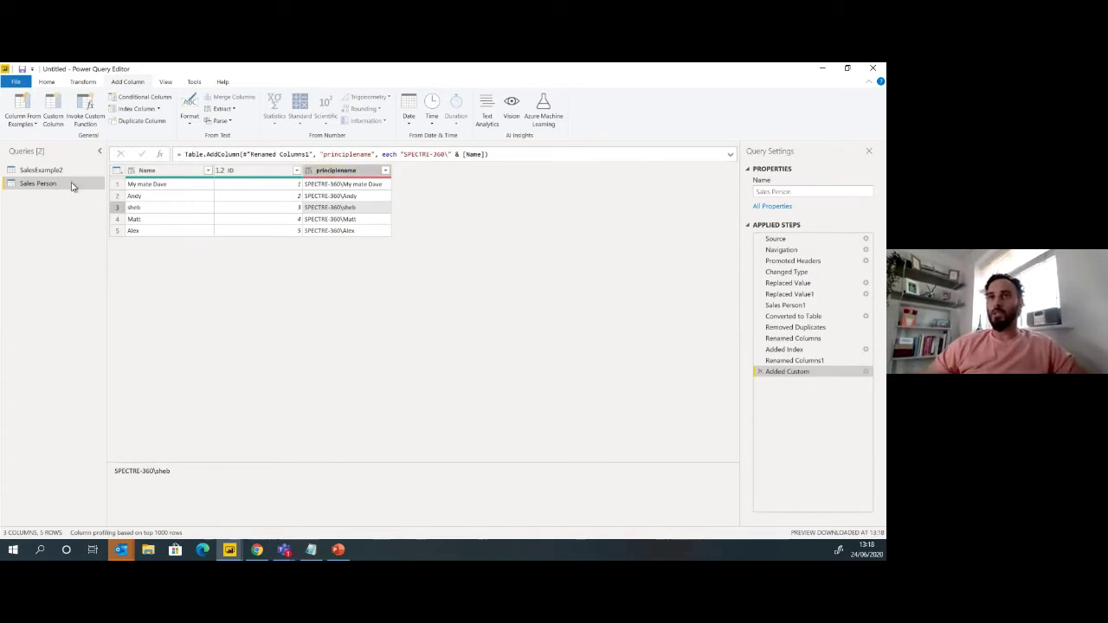
Give the SalesExample2 query the name Sales in Query Settings.
{"action": "left_click", "coordinate": [782, 190]}
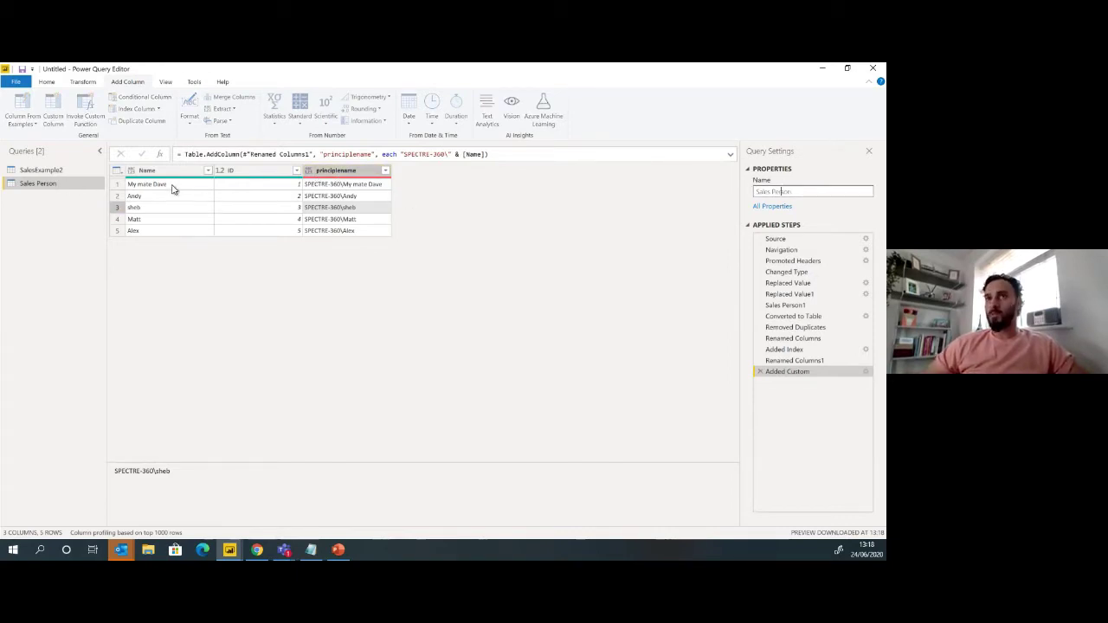
{"action": "left_click", "coordinate": [57, 171]}
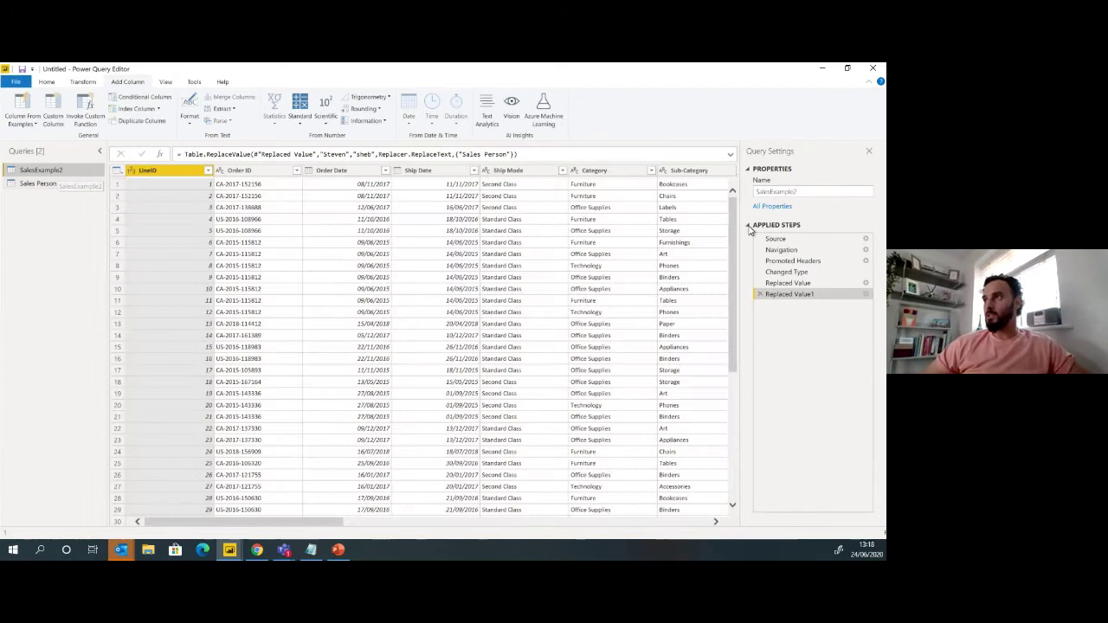
{"action": "type", "text": "S"}
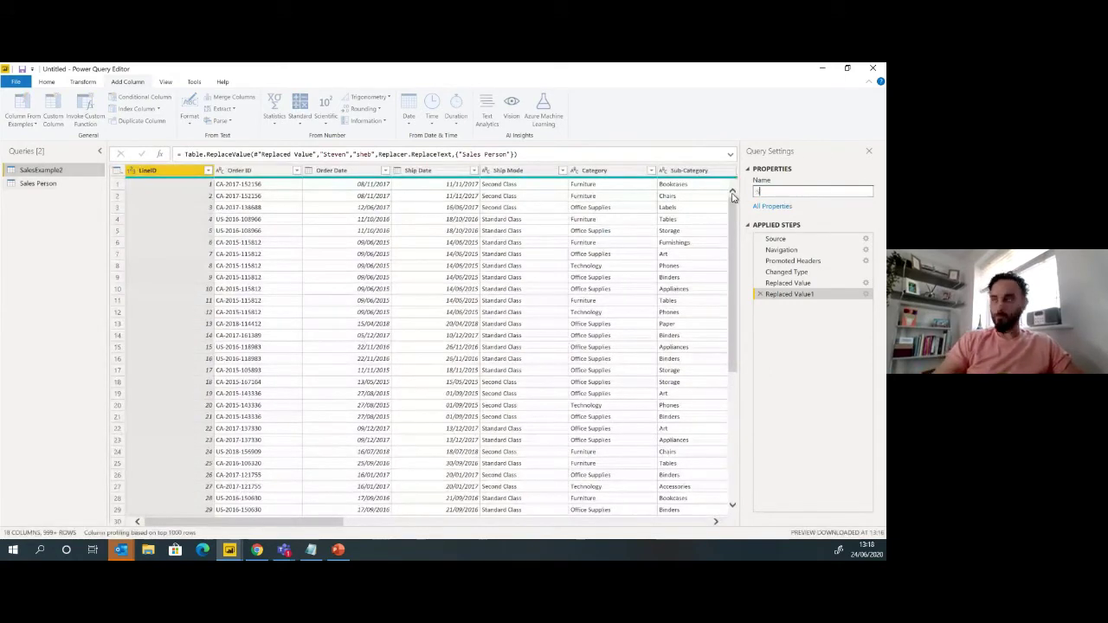
{"action": "type", "text": "ales"}
{"action": "key", "text": "Return"}
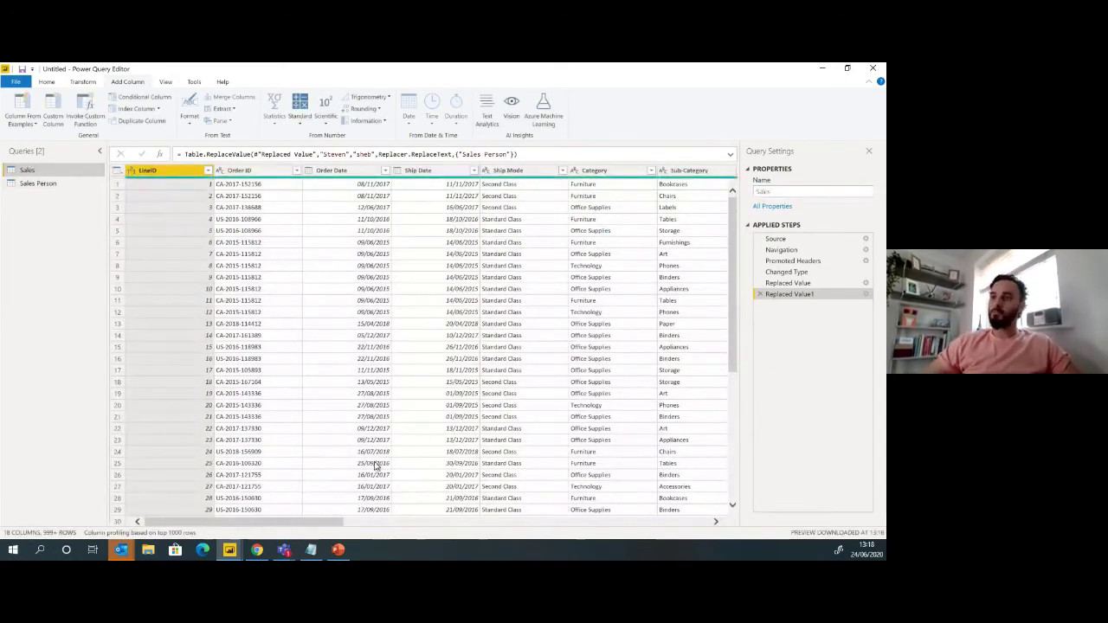
Merge Sales with the Sales Person query, matching Sales Person to Name.
{"action": "left_click_drag", "start_coordinate": [362, 522], "coordinate": [664, 509]}
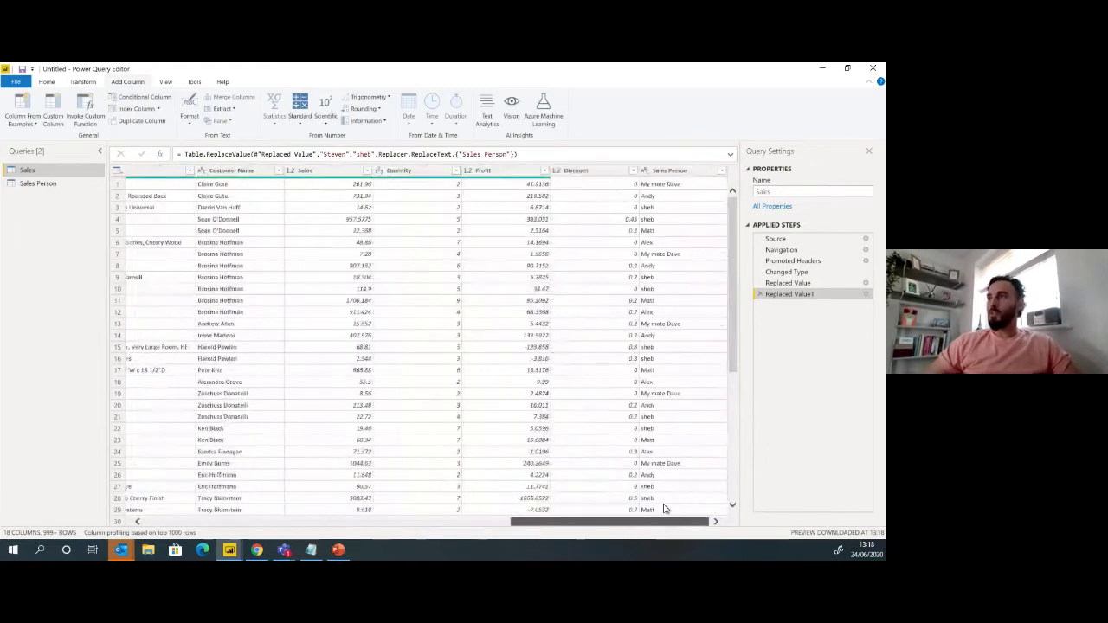
{"action": "left_click", "coordinate": [670, 170]}
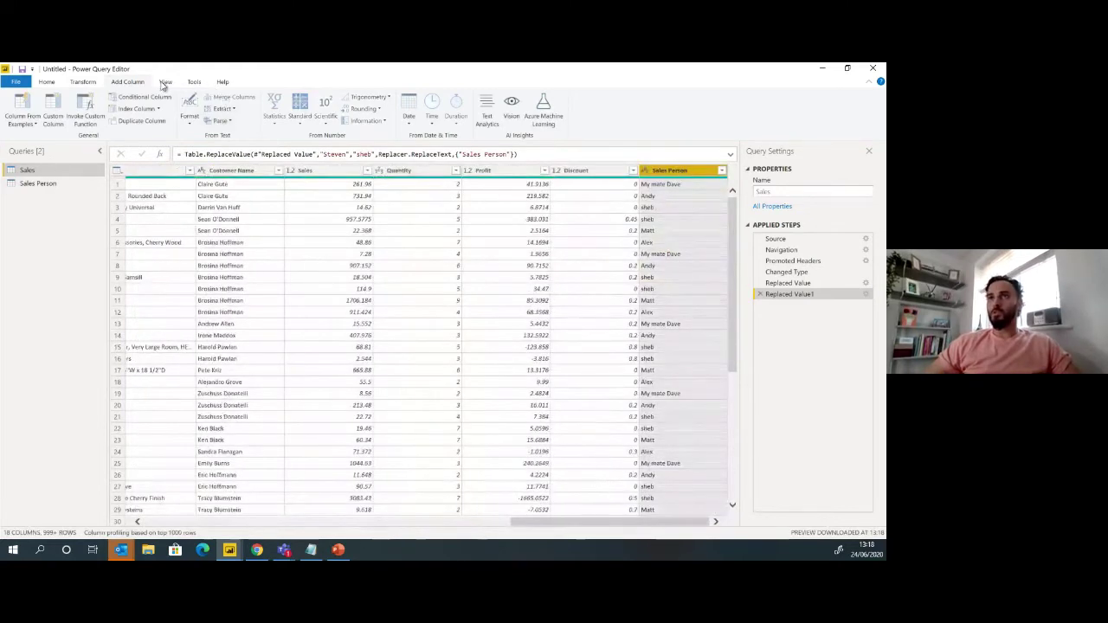
{"action": "left_click", "coordinate": [75, 83]}
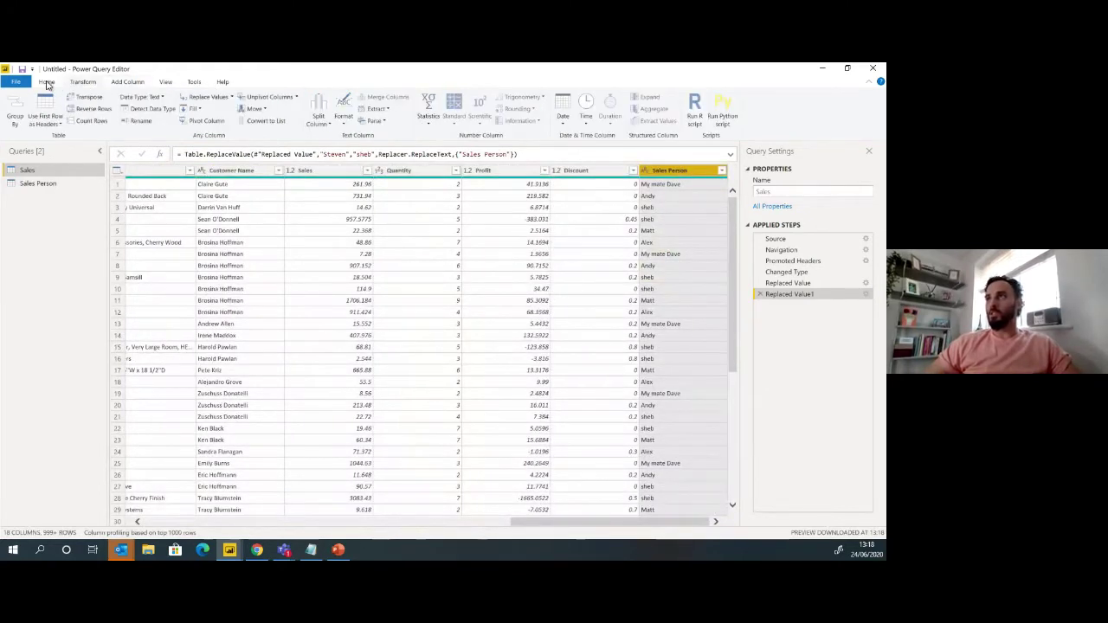
{"action": "left_click", "coordinate": [47, 83]}
{"action": "left_click", "coordinate": [587, 97]}
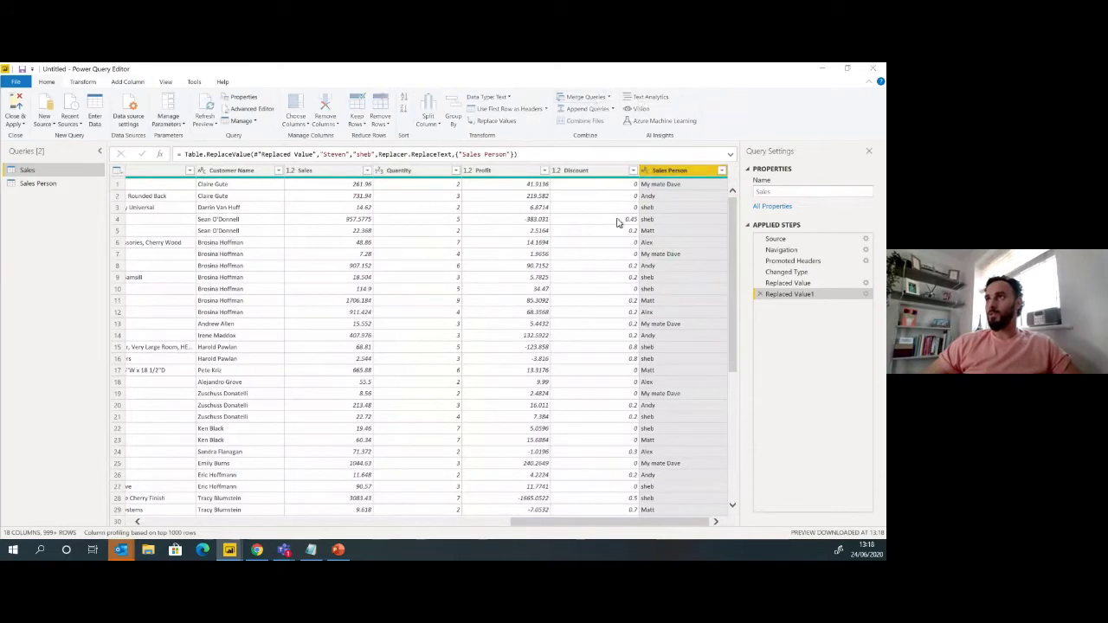
{"action": "left_click_drag", "start_coordinate": [392, 268], "coordinate": [579, 268]}
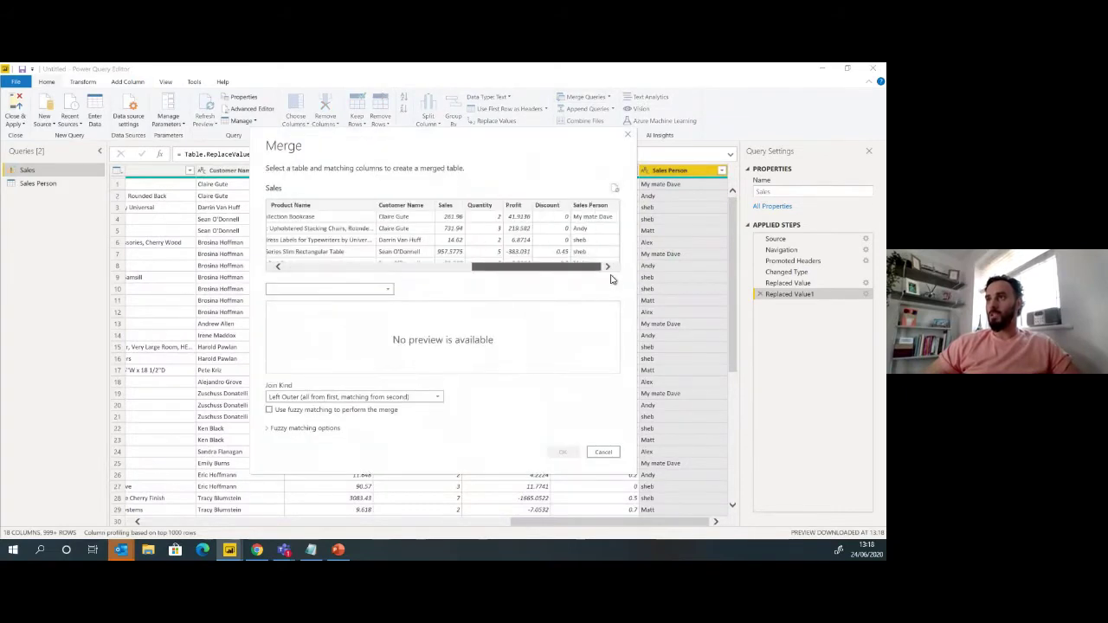
{"action": "left_click", "coordinate": [592, 208]}
{"action": "left_click", "coordinate": [364, 294]}
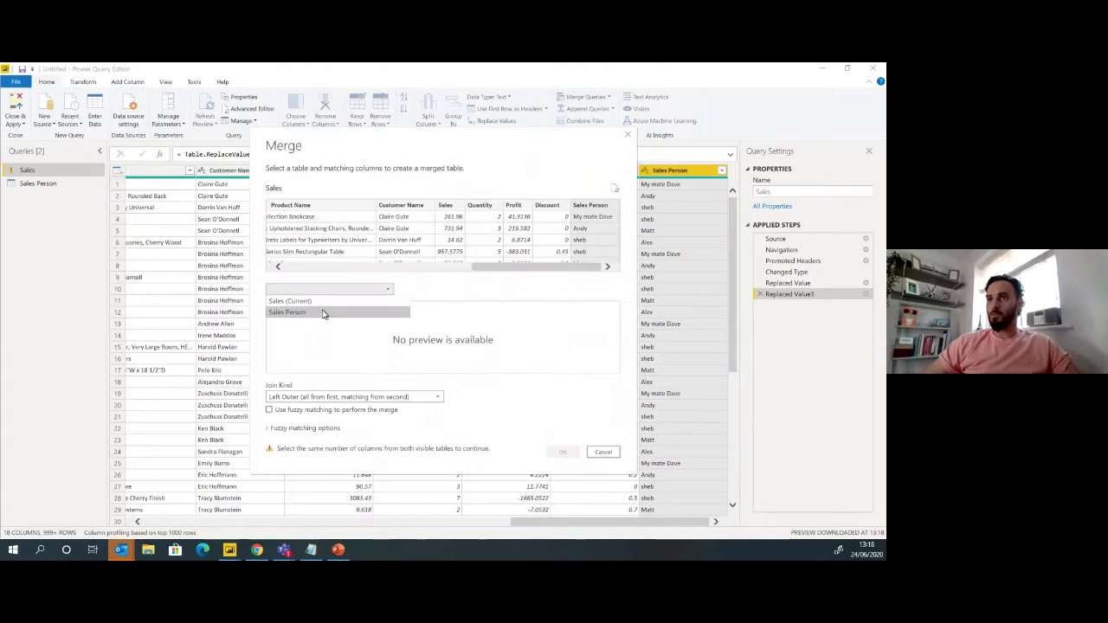
{"action": "left_click", "coordinate": [317, 312]}
{"action": "left_click", "coordinate": [289, 309]}
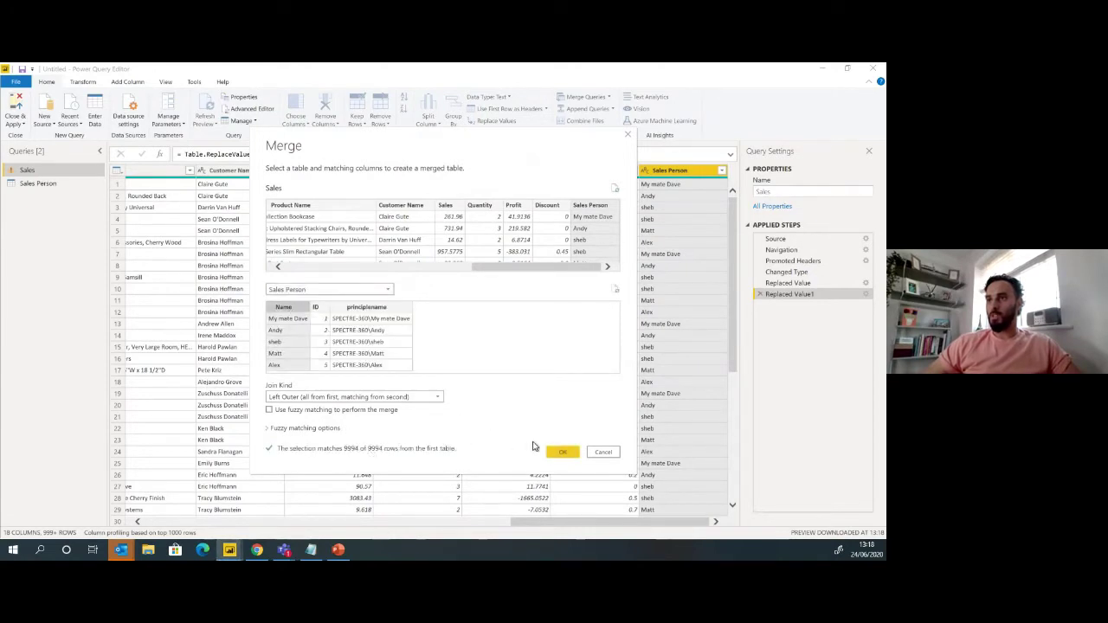
{"action": "left_click", "coordinate": [559, 451]}
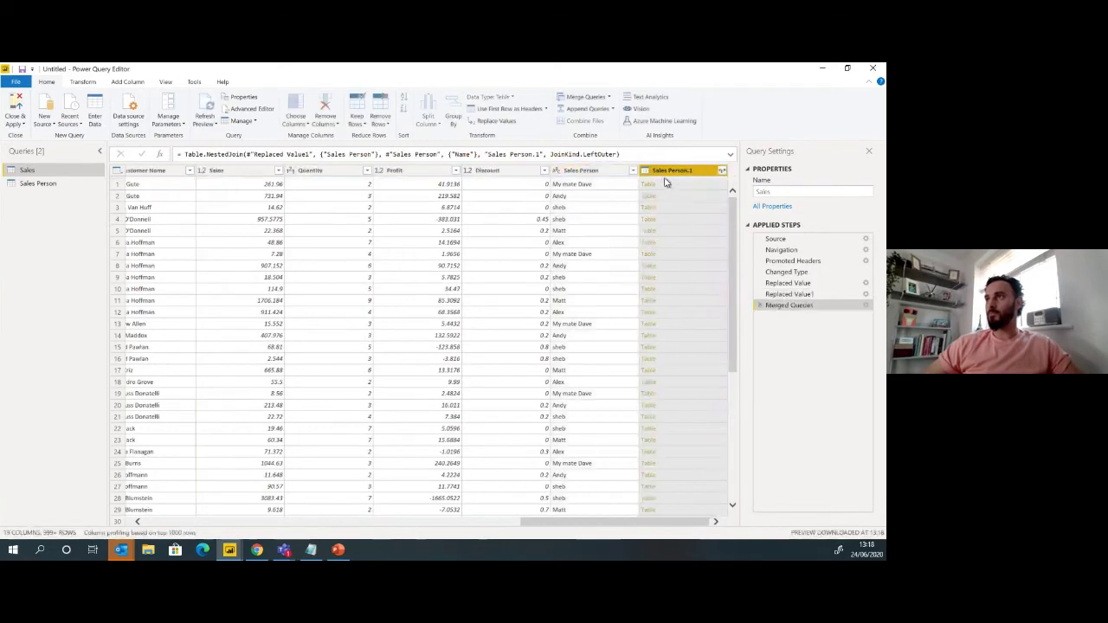
Expand the merged column keeping only ID, without the column-name prefix.
{"action": "left_click", "coordinate": [723, 172]}
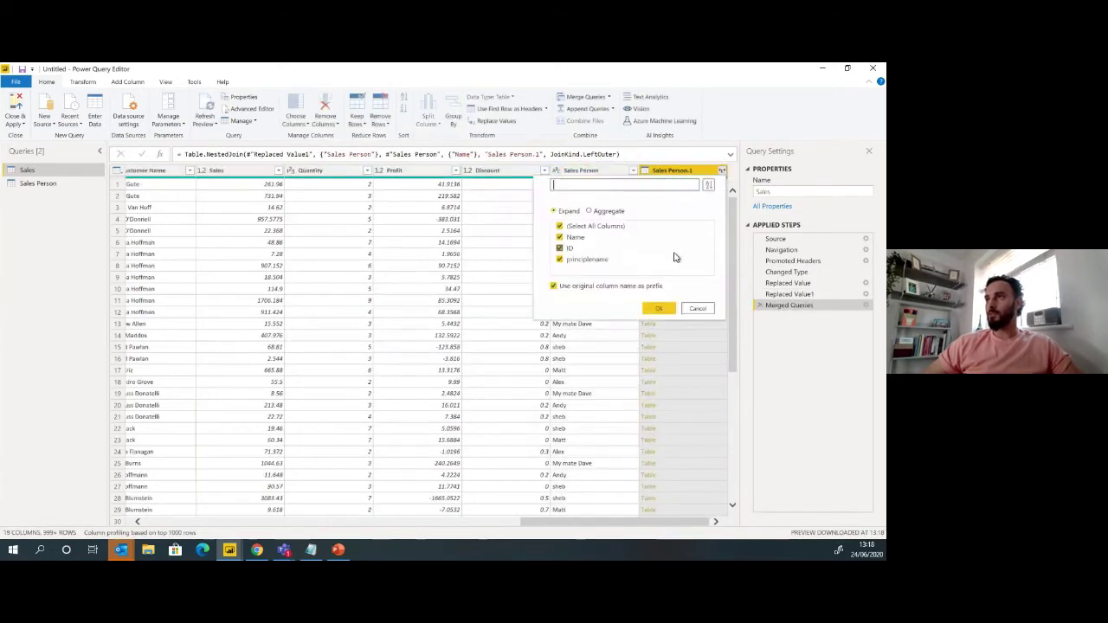
{"action": "left_click", "coordinate": [560, 248]}
{"action": "left_click", "coordinate": [553, 286]}
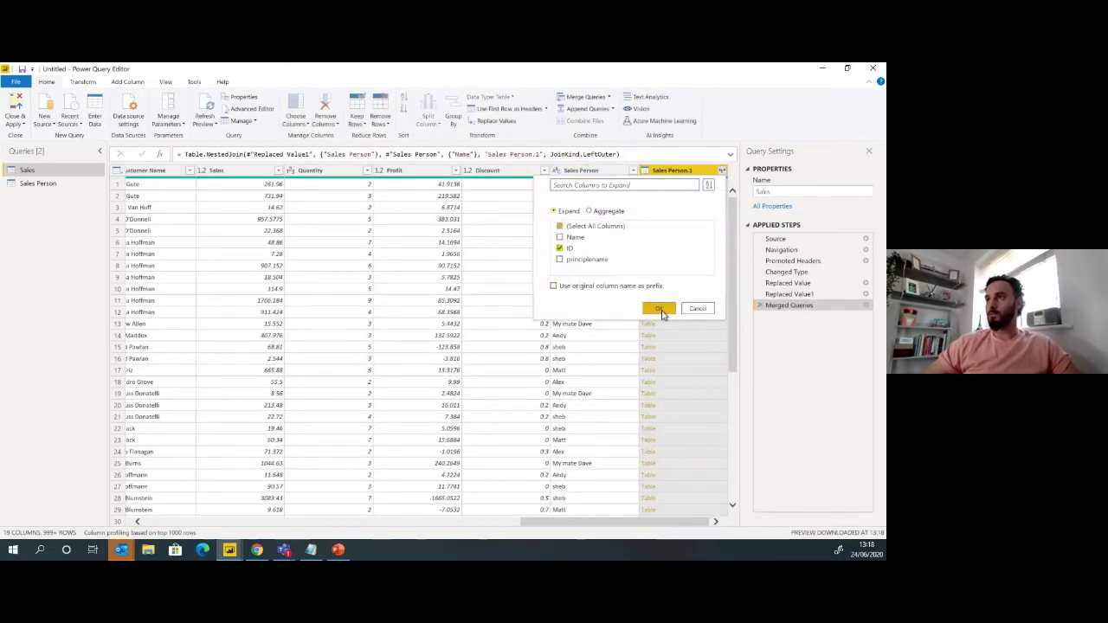
{"action": "left_click", "coordinate": [660, 310]}
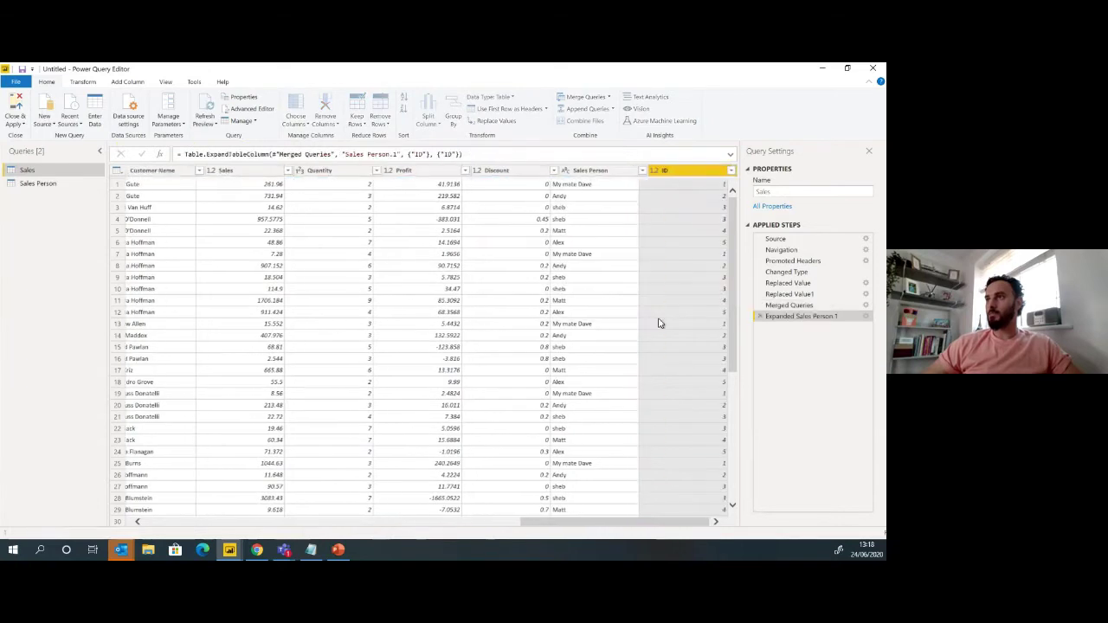
{"action": "right_click", "coordinate": [591, 174]}
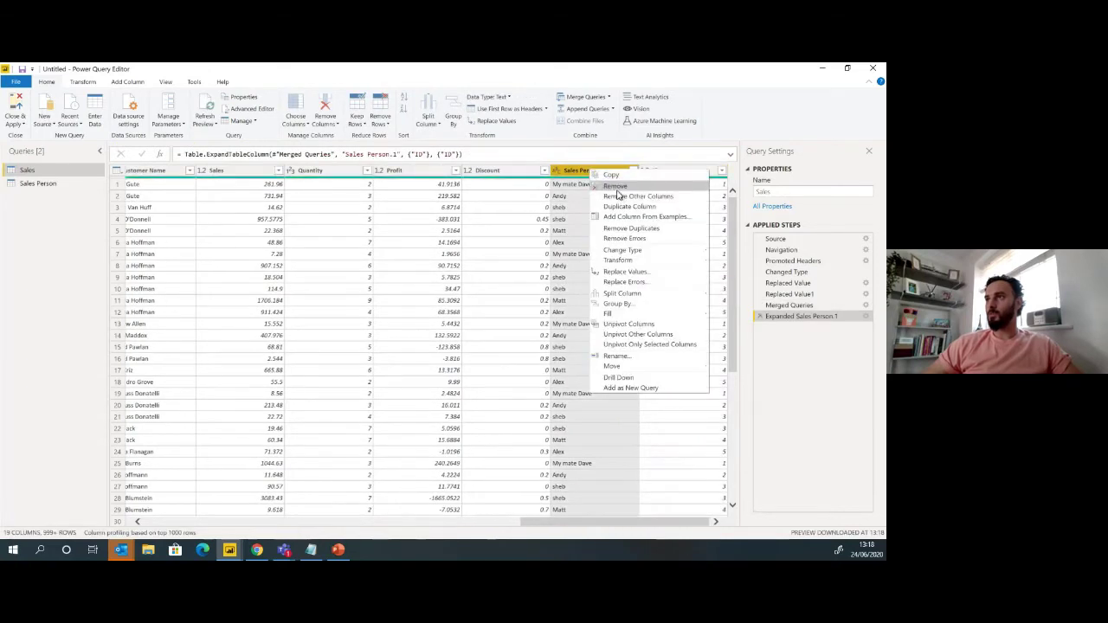
Remove the Sales Person column from Sales and Close & Apply to load both queries.
{"action": "left_click", "coordinate": [620, 195]}
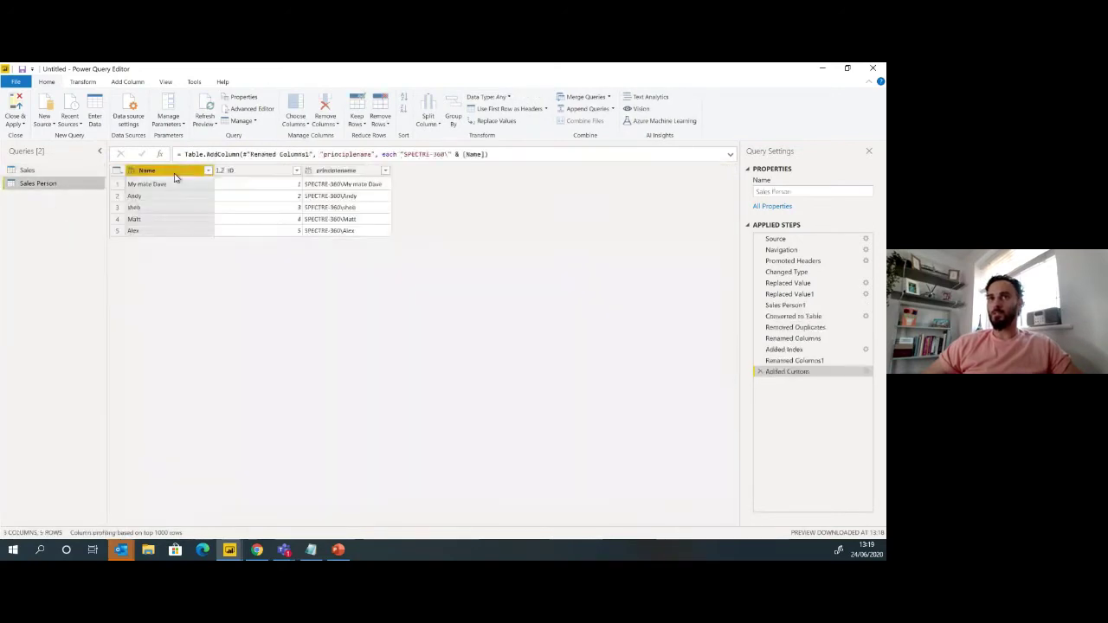
{"action": "left_click", "coordinate": [14, 105]}
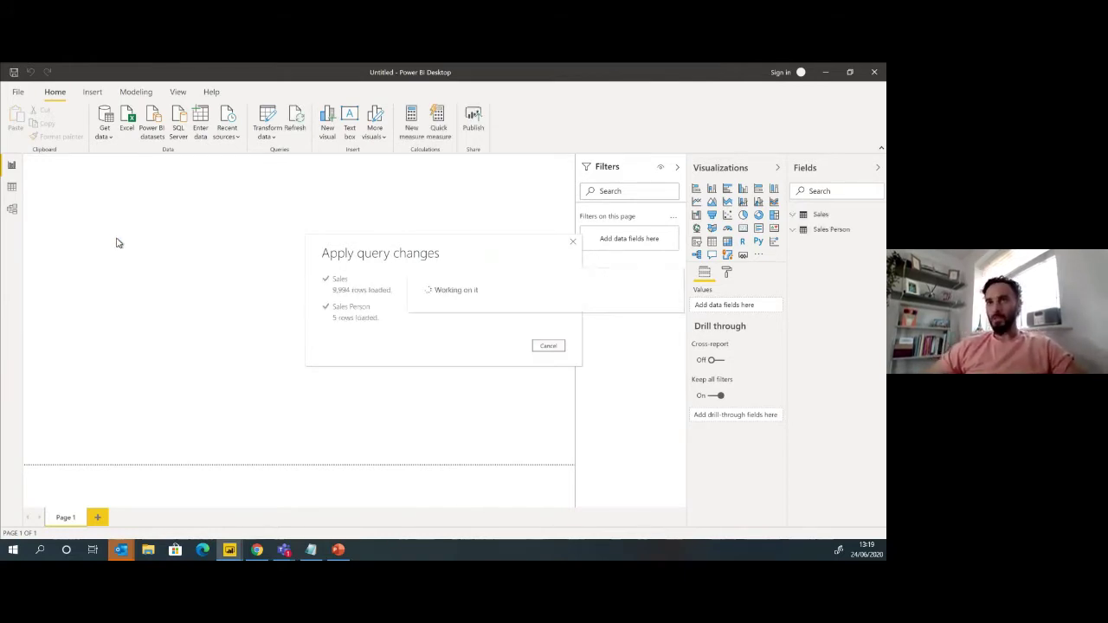
Build a table visual of Order Date by Year and Month with Sales amounts.
{"action": "left_click", "coordinate": [794, 216]}
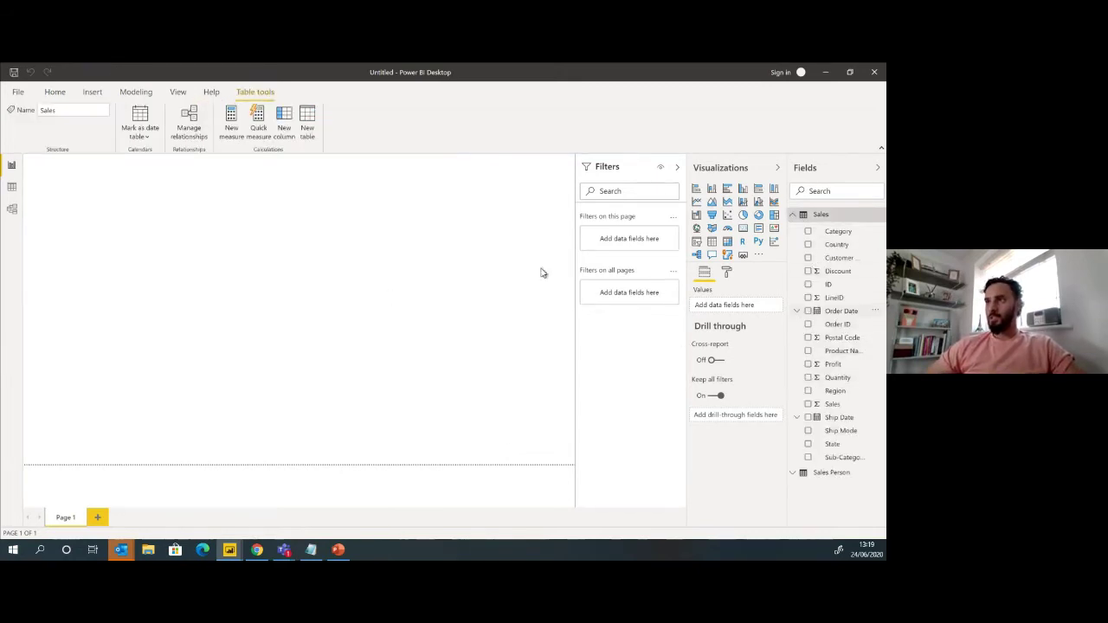
{"action": "left_click", "coordinate": [712, 241]}
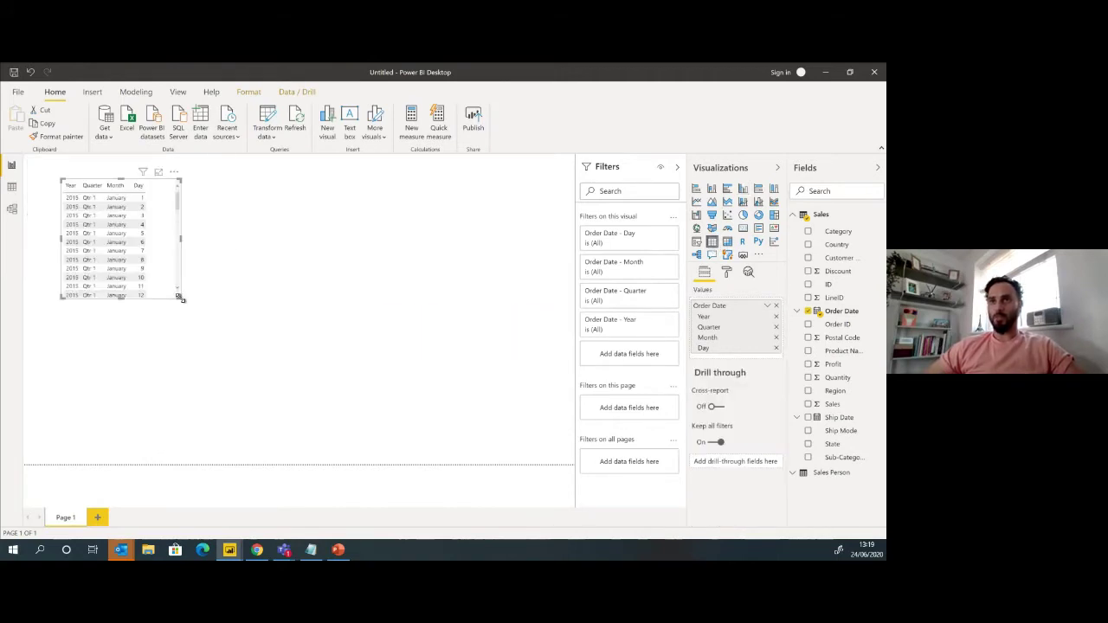
{"action": "left_click_drag", "start_coordinate": [179, 299], "coordinate": [271, 369]}
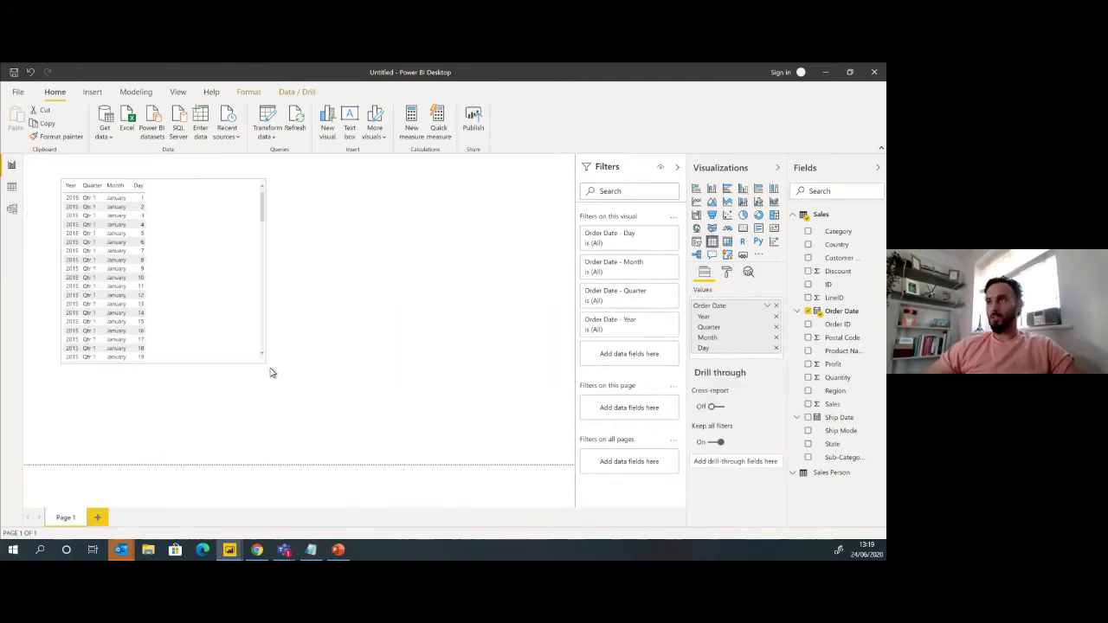
{"action": "left_click", "coordinate": [776, 348]}
{"action": "left_click", "coordinate": [776, 328]}
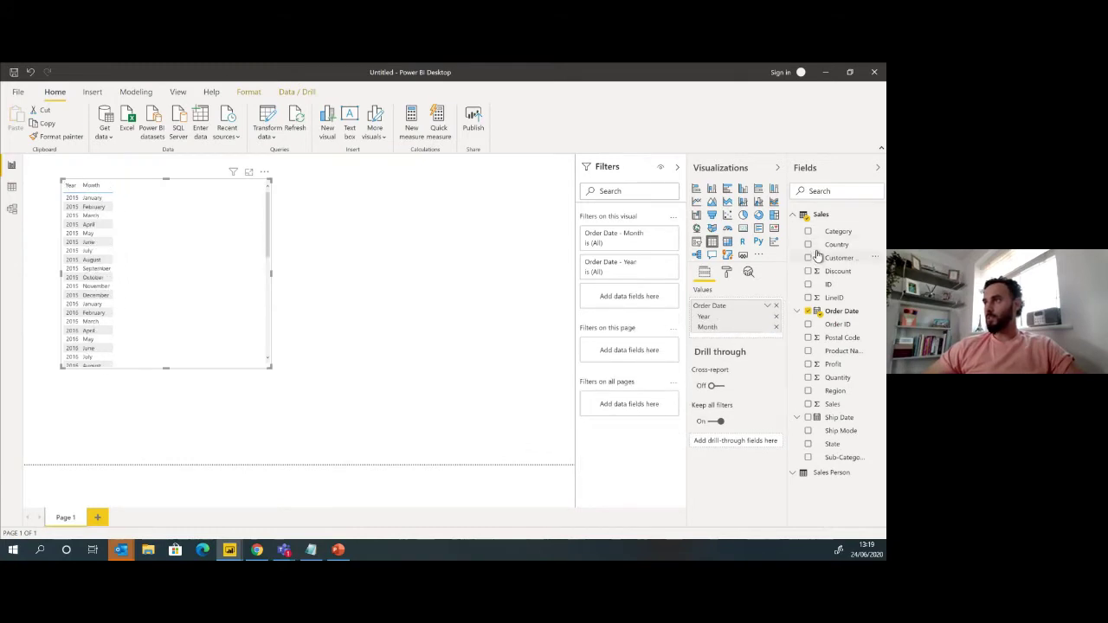
{"action": "left_click", "coordinate": [808, 405]}
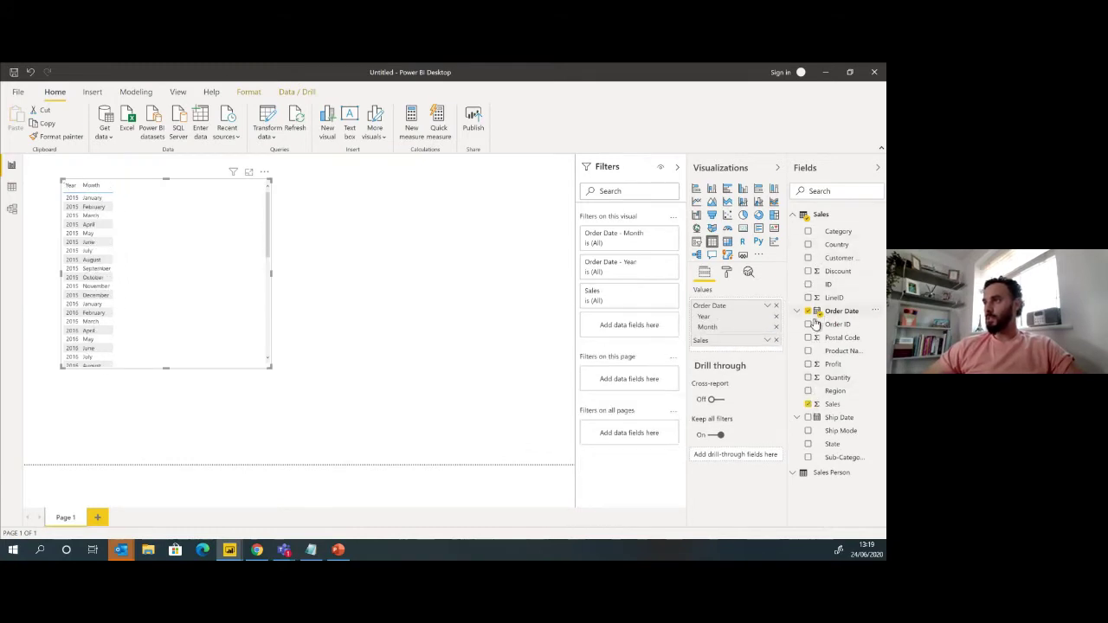
{"action": "left_click", "coordinate": [808, 363]}
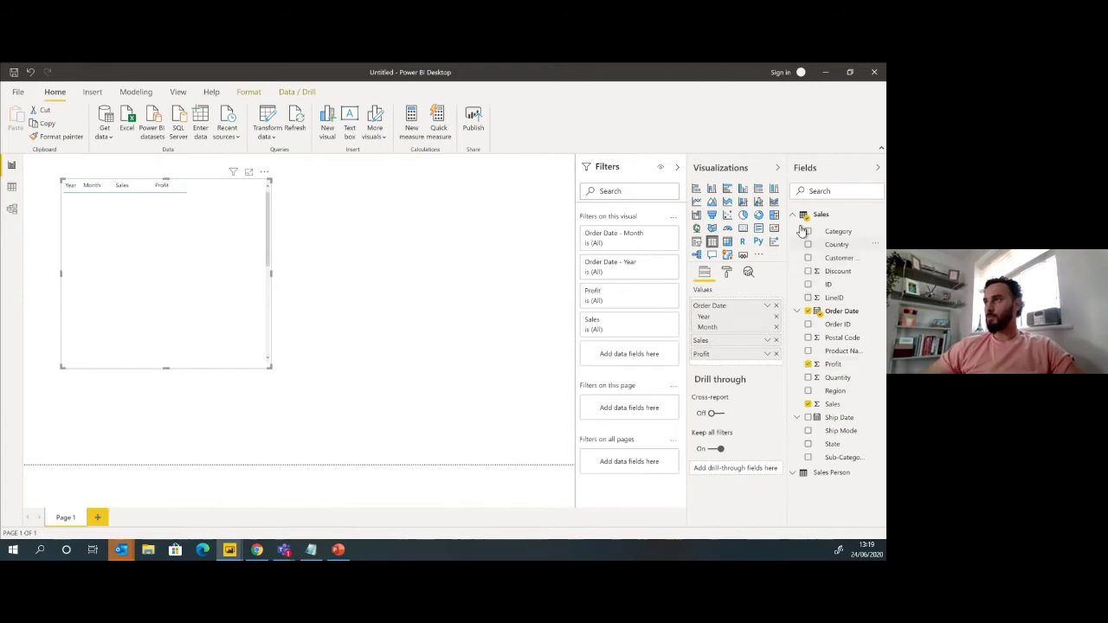
Add the Sales Person Name field to the table and widen the visual.
{"action": "left_click", "coordinate": [793, 214]}
{"action": "left_click", "coordinate": [793, 230]}
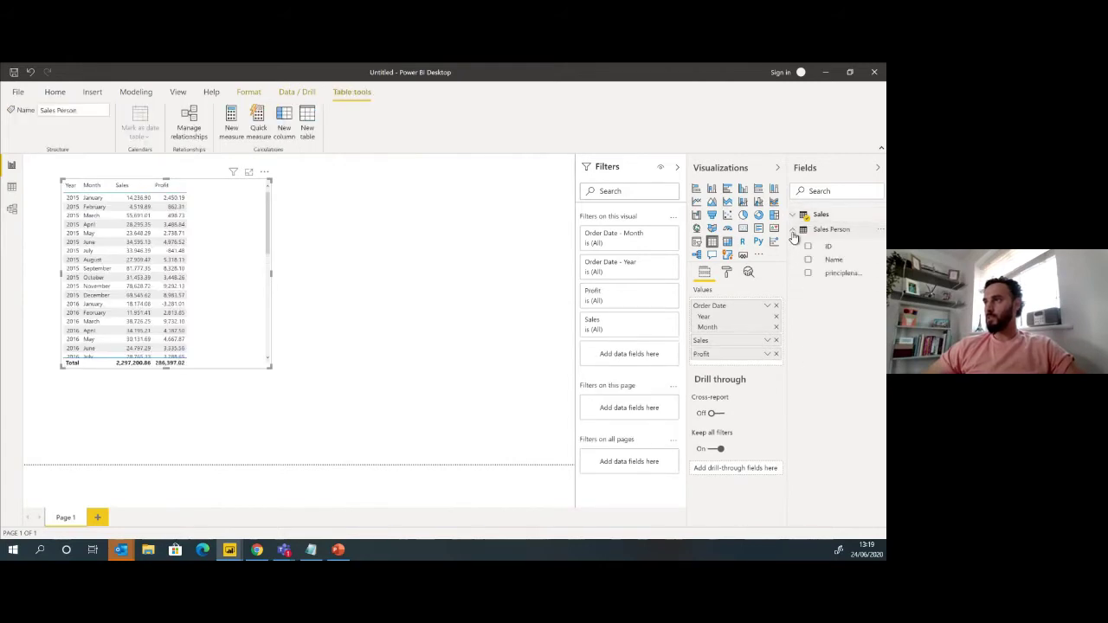
{"action": "left_click", "coordinate": [808, 260]}
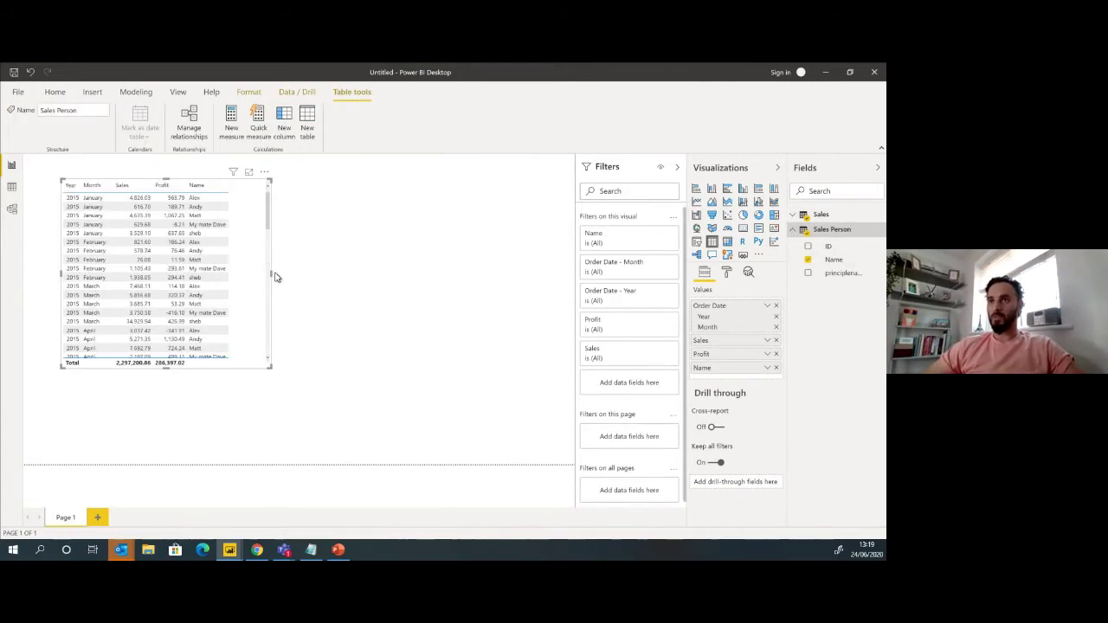
{"action": "left_click_drag", "start_coordinate": [273, 273], "coordinate": [343, 276]}
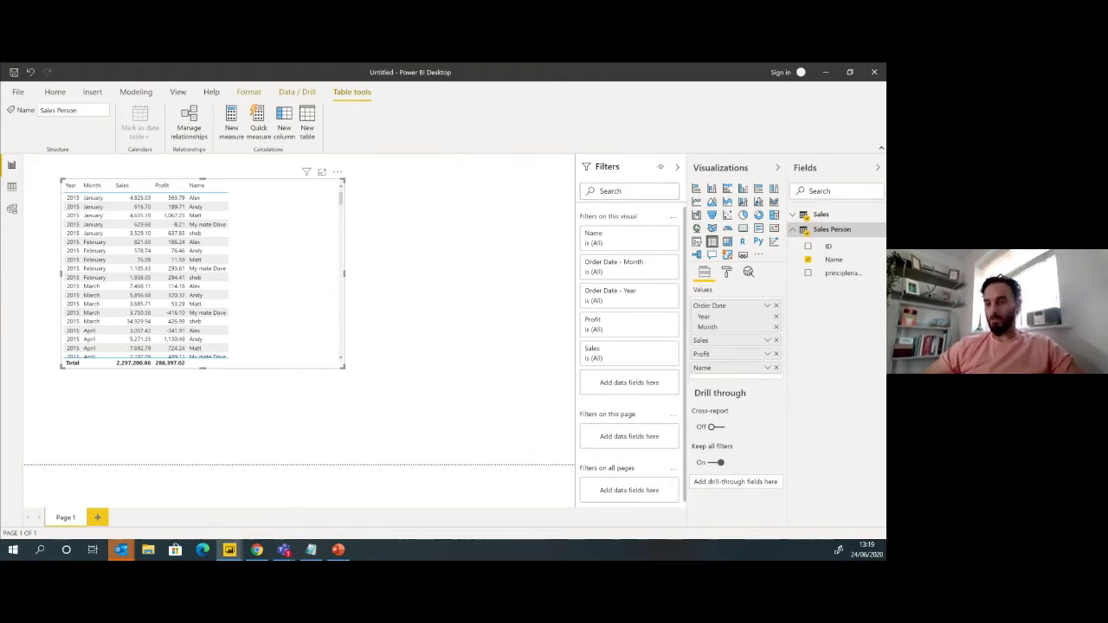
Create the measure username = USERPRINCIPALNAME() in the Sales Person table.
{"action": "right_click", "coordinate": [834, 245]}
{"action": "key", "text": "Escape"}
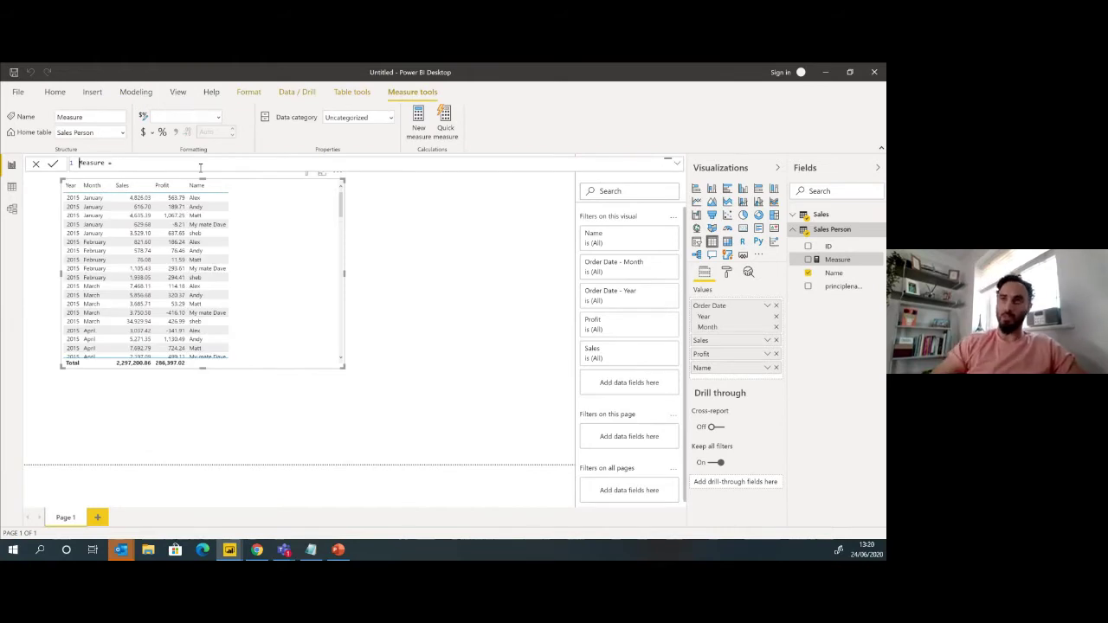
{"action": "type", "text": "username"}
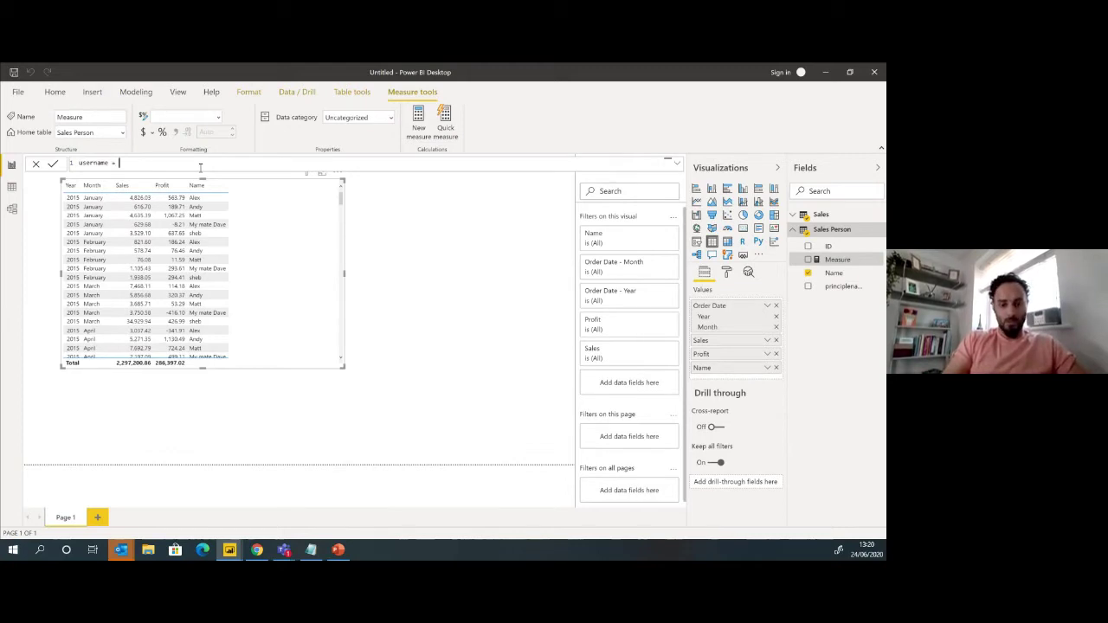
{"action": "type", "text": "userp"}
{"action": "key", "text": "Tab"}
{"action": "type", "text": ")"}
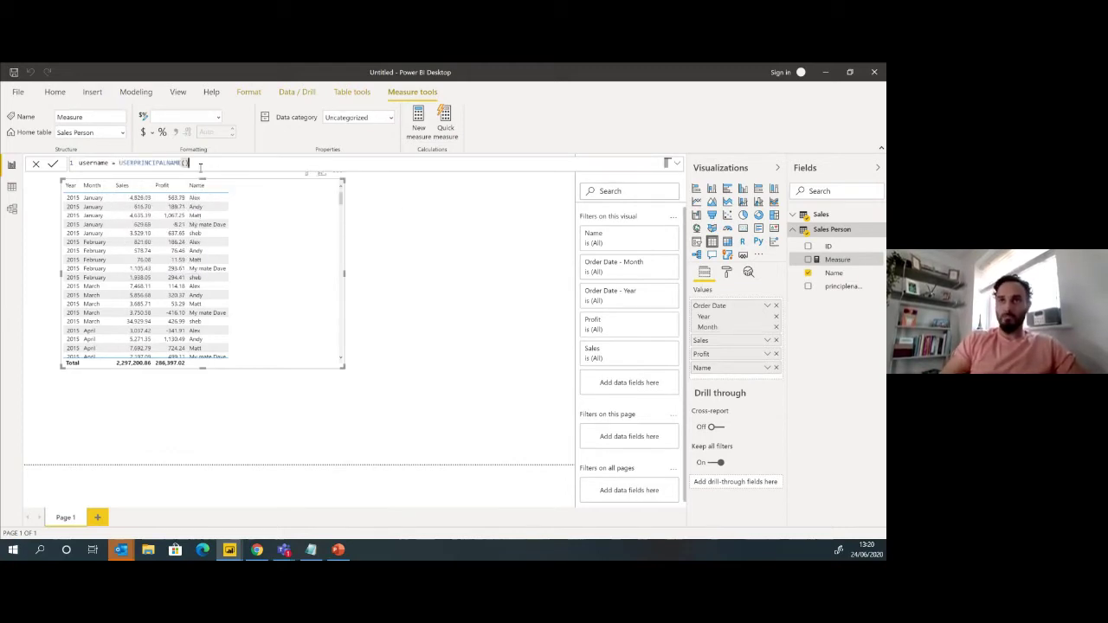
{"action": "key", "text": "Return"}
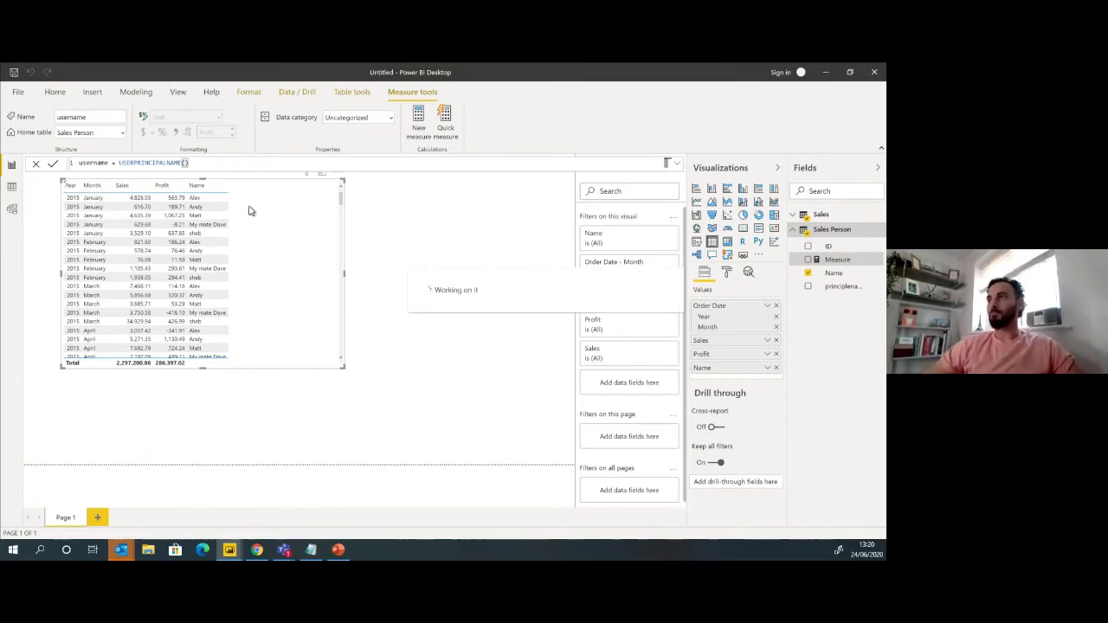
Place username on the page as a card, made wider and shorter.
{"action": "left_click_drag", "start_coordinate": [835, 286], "coordinate": [463, 431]}
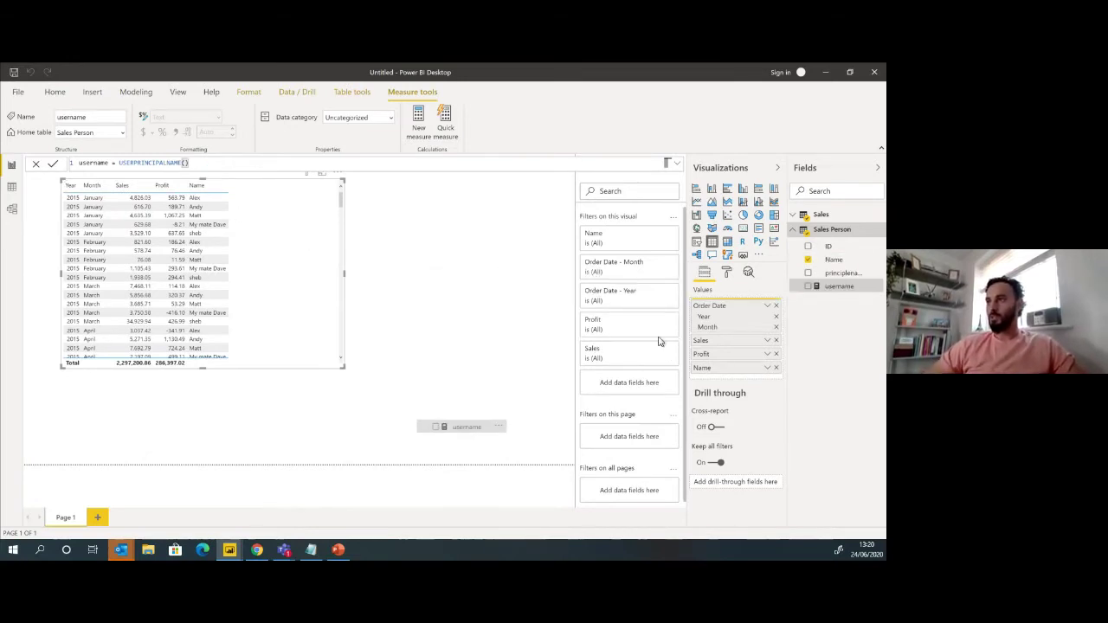
{"action": "left_click", "coordinate": [742, 230]}
{"action": "left_click_drag", "start_coordinate": [448, 334], "coordinate": [299, 399]}
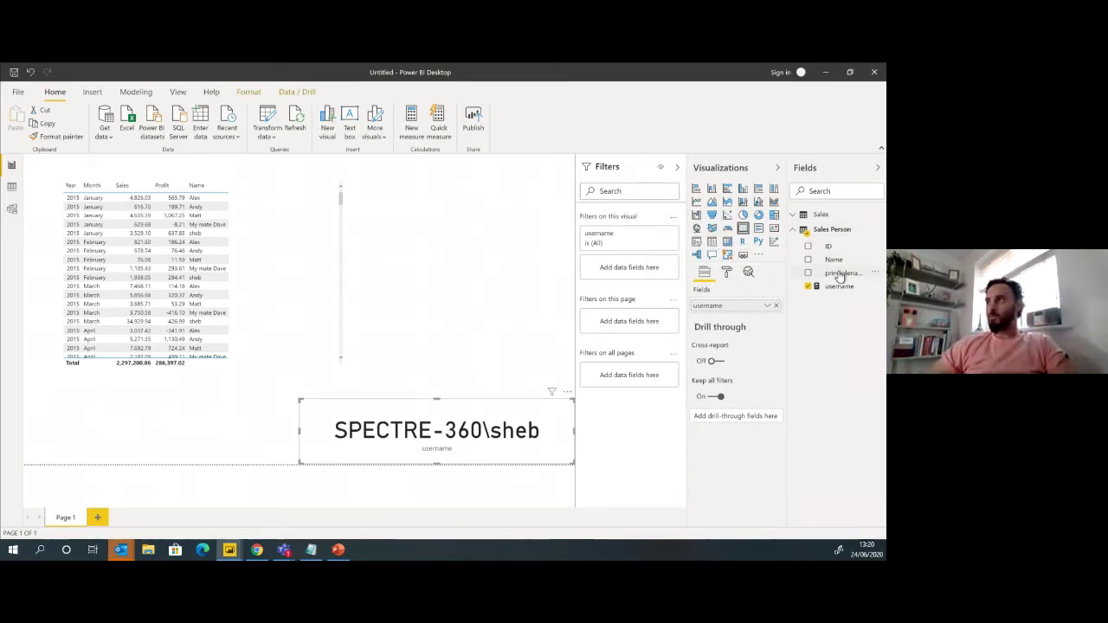
Start the Current User measure: IF(SUM(Sales[Sales]) && SELECTEDVALUE('Sales Person'[principlename]) = USERPRINCIPALNAME().
{"action": "right_click", "coordinate": [831, 231]}
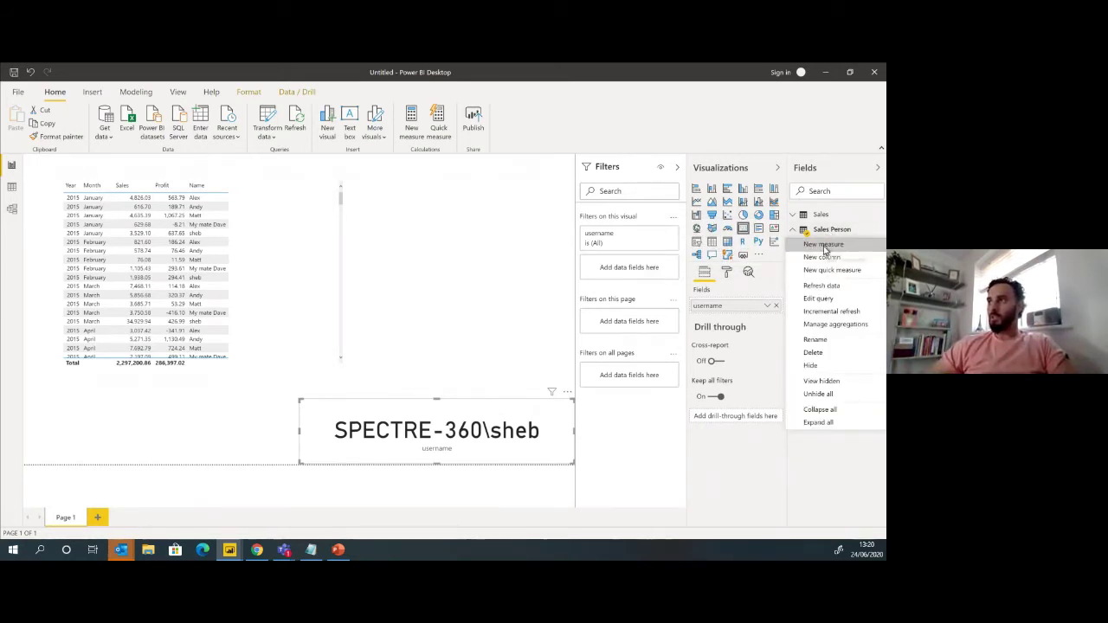
{"action": "left_click", "coordinate": [824, 247]}
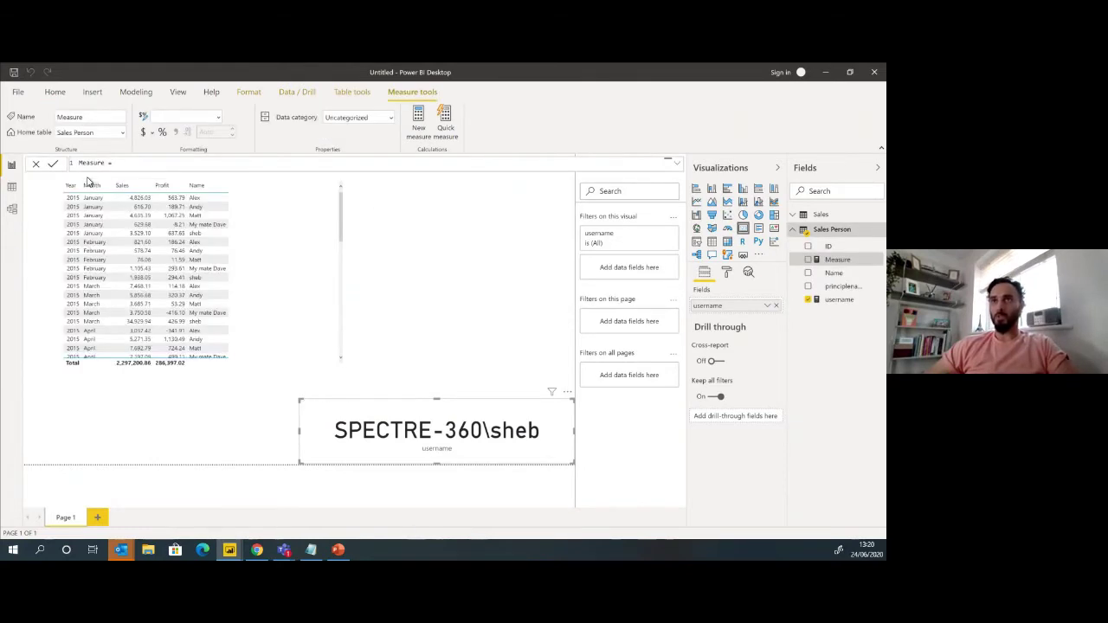
{"action": "double_click", "coordinate": [88, 162]}
{"action": "type", "text": "Current User = "}
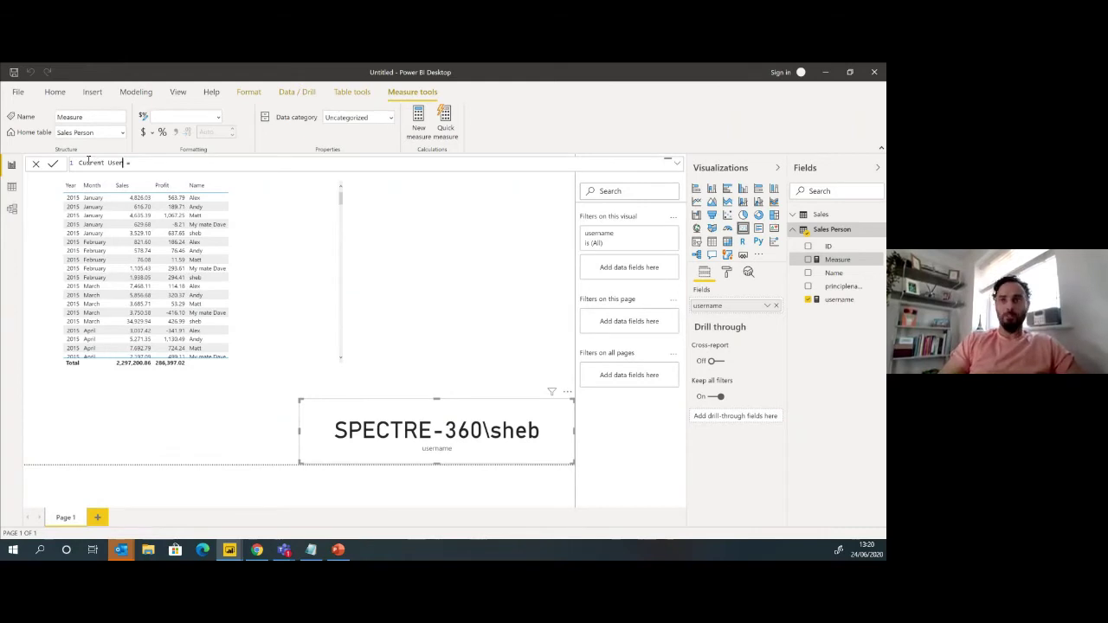
{"action": "type", "text": "IF("}
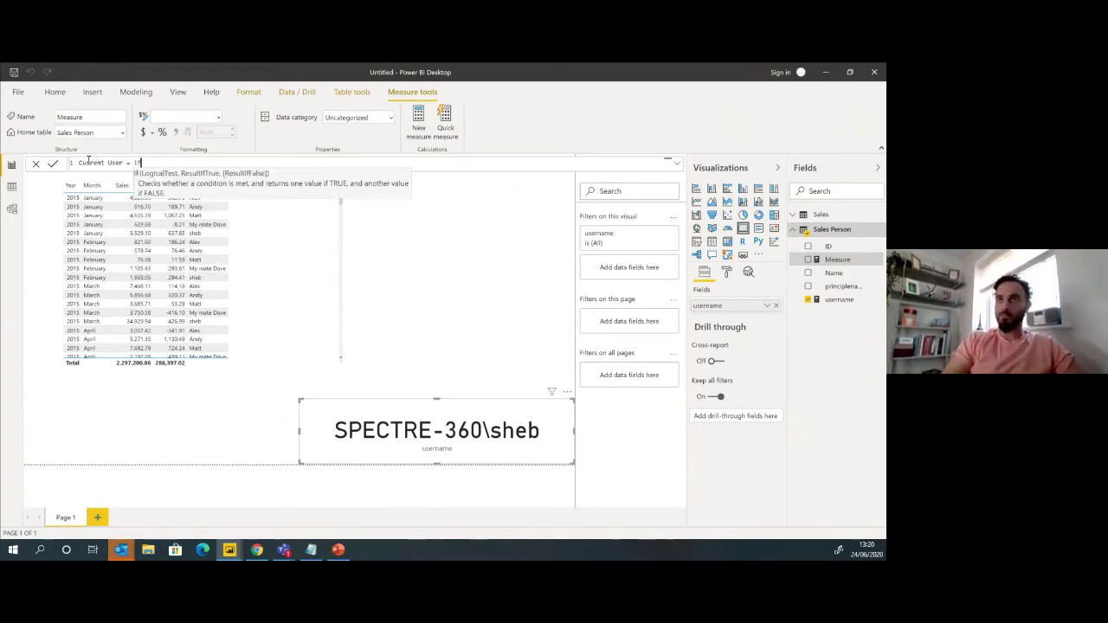
{"action": "type", "text": "SUM("}
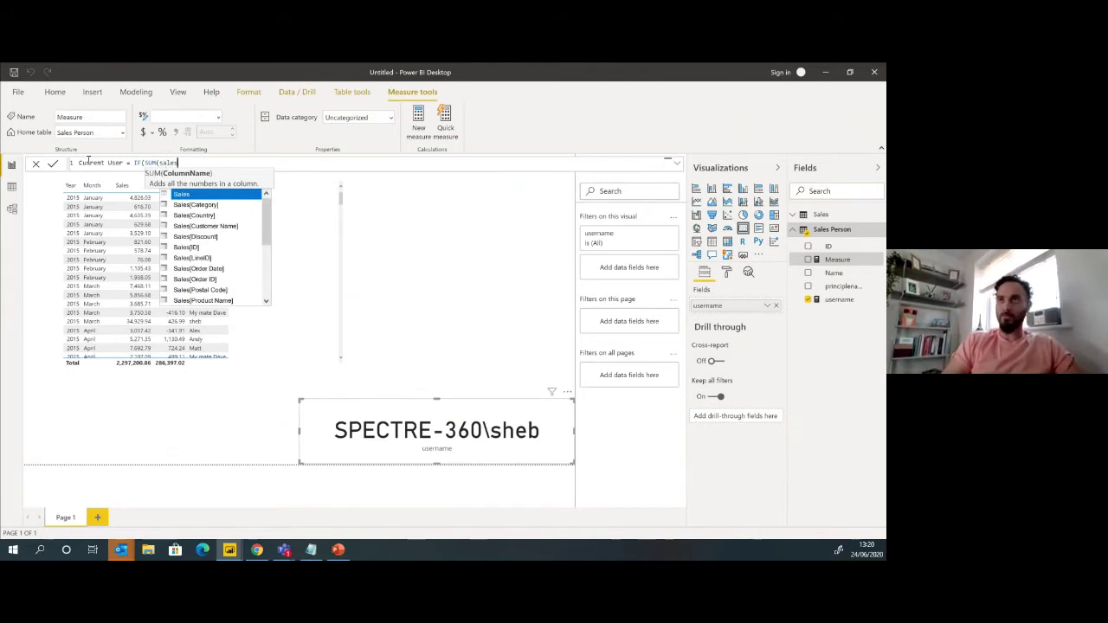
{"action": "type", "text": "sales"}
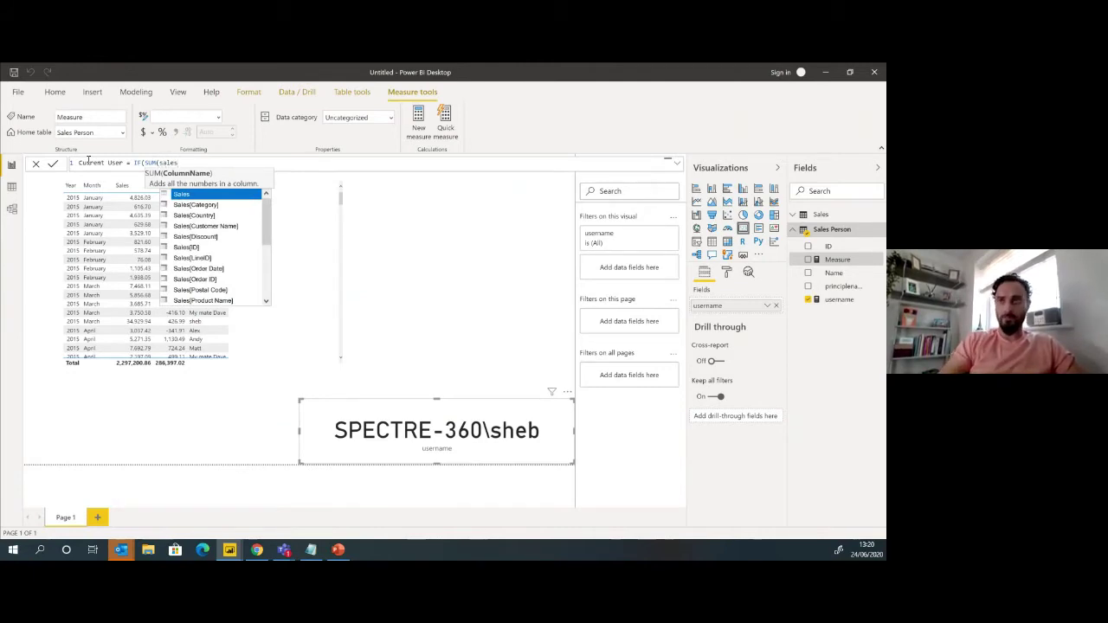
{"action": "type", "text": "[s"}
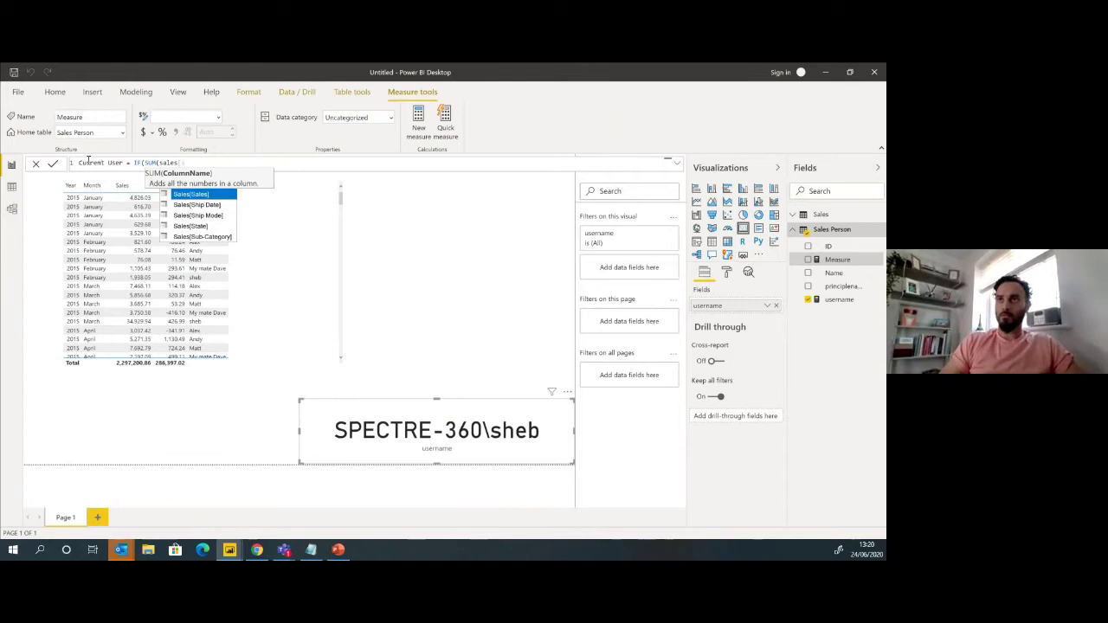
{"action": "key", "text": "Tab"}
{"action": "type", "text": ")"}
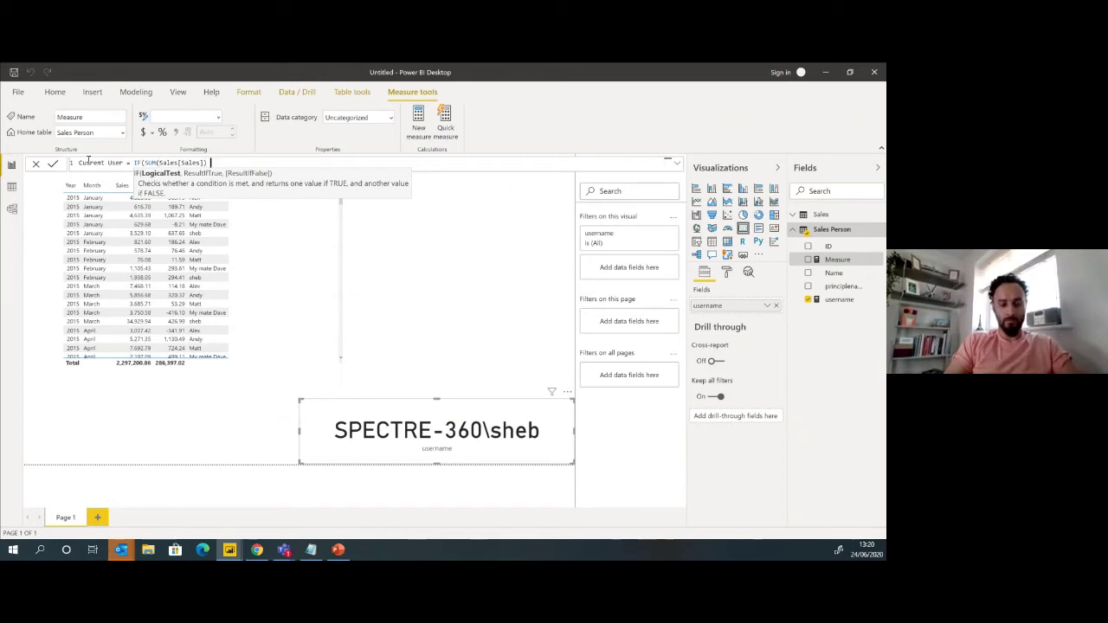
{"action": "type", "text": " && select"}
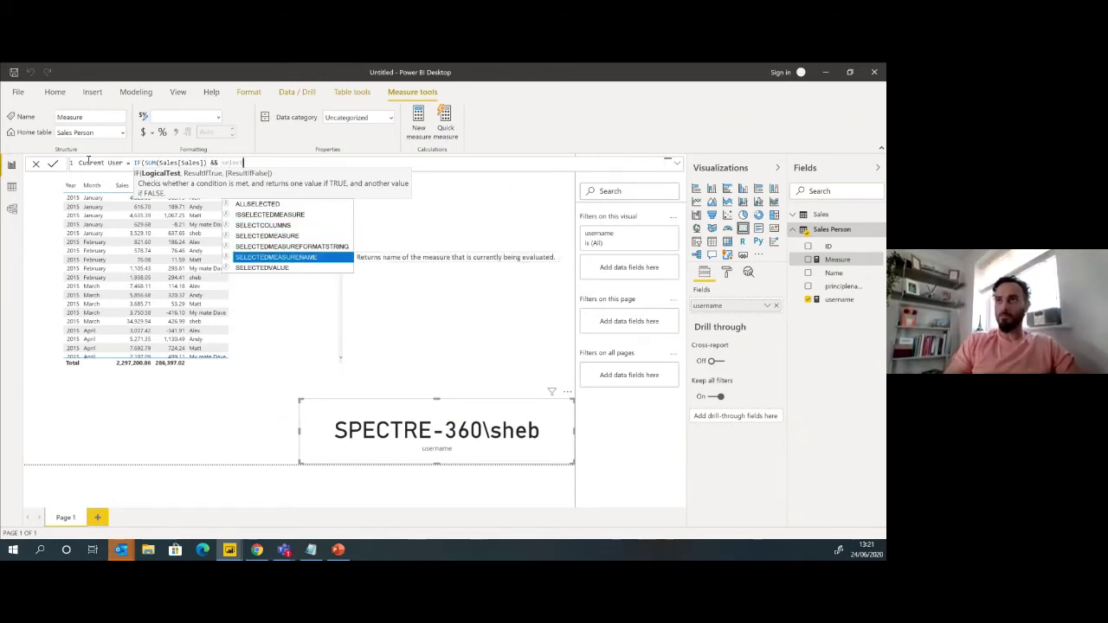
{"action": "key", "text": "Down"}
{"action": "key", "text": "Tab"}
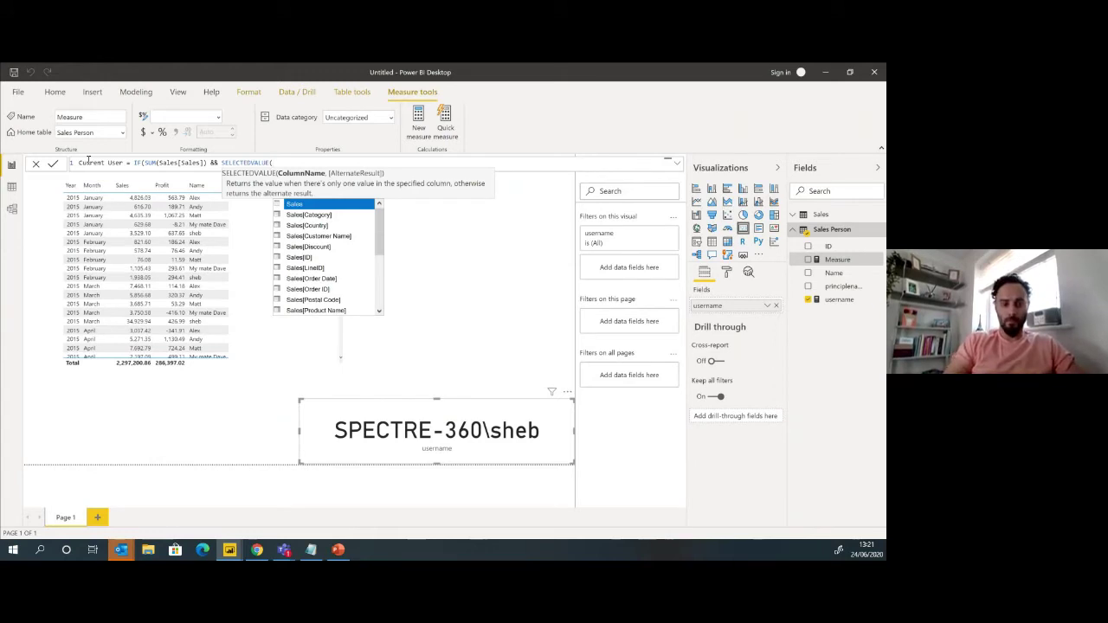
{"action": "type", "text": "prin"}
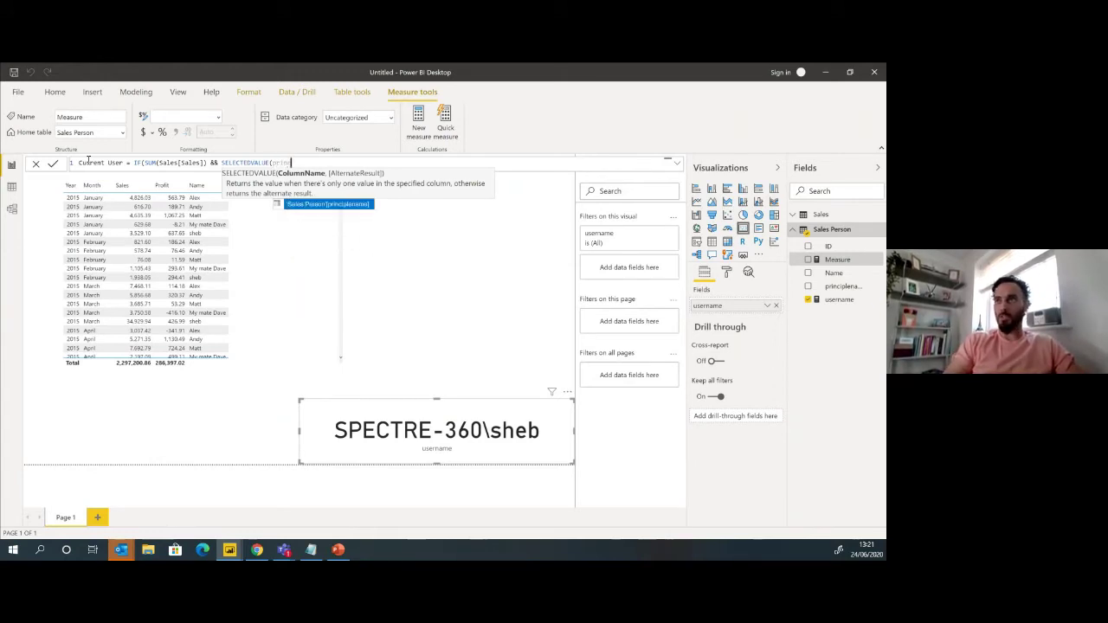
{"action": "key", "text": "Tab"}
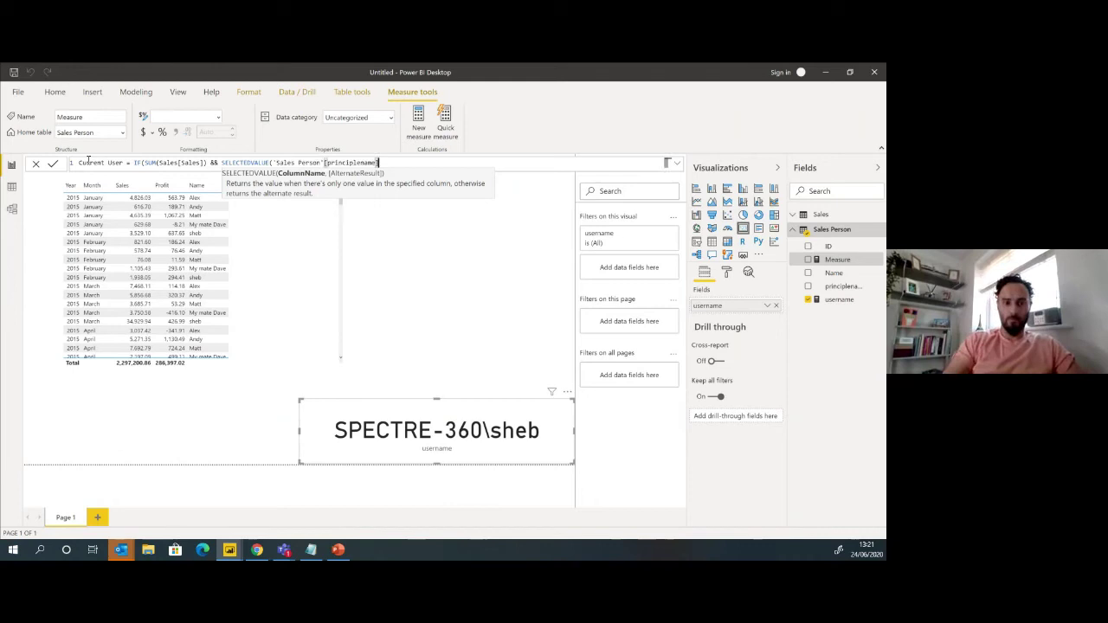
{"action": "type", "text": ") "}
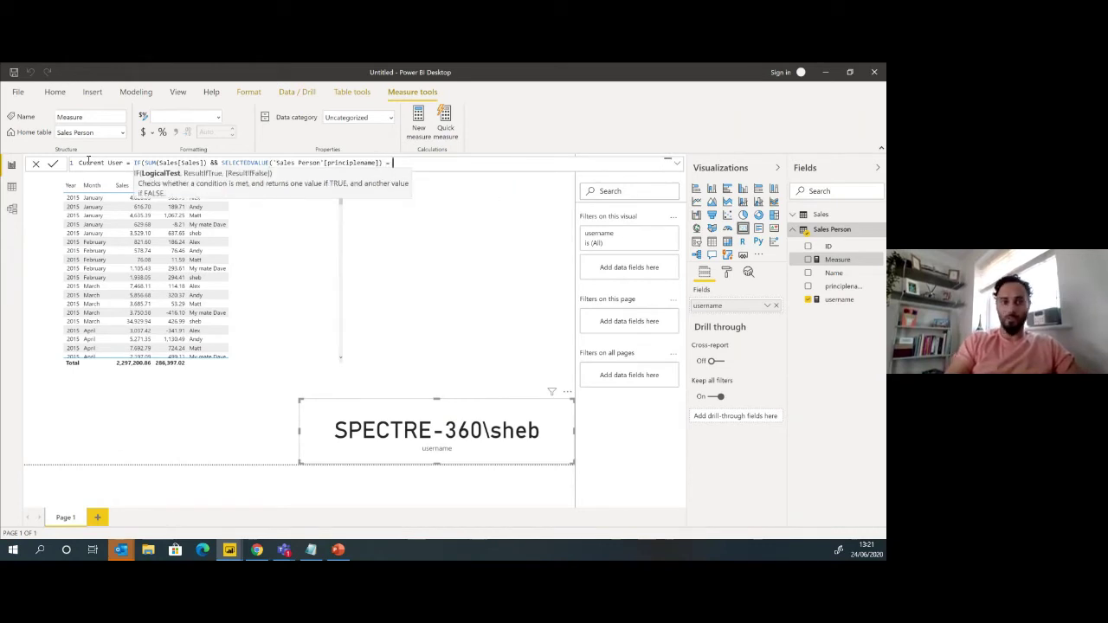
{"action": "type", "text": "= user"}
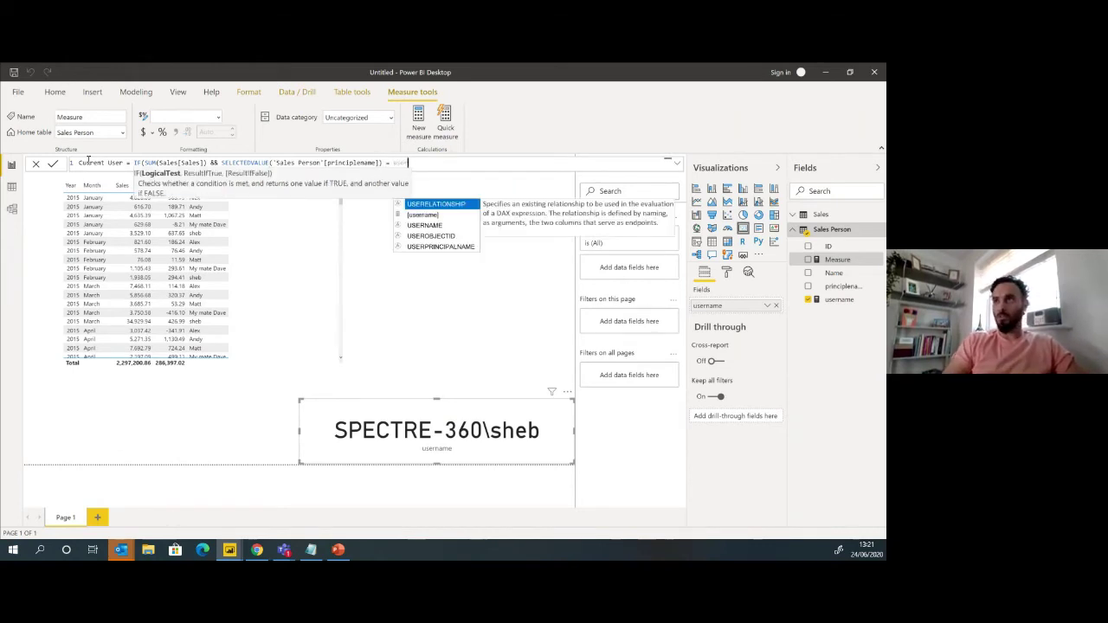
{"action": "key", "text": "Down"}
{"action": "key", "text": "Down"}
{"action": "key", "text": "Down"}
{"action": "key", "text": "Down"}
{"action": "key", "text": "Tab"}
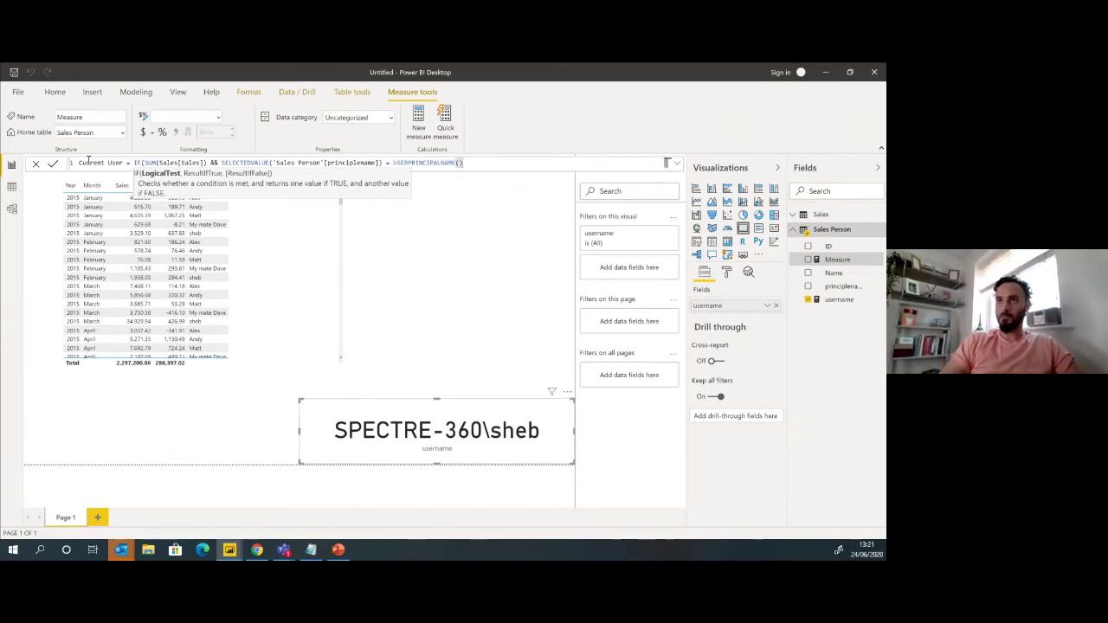
Finish Current User with SELECTEDVALUE('Sales Person'[Name]) as the result and commit the formula.
{"action": "type", "text": ","}
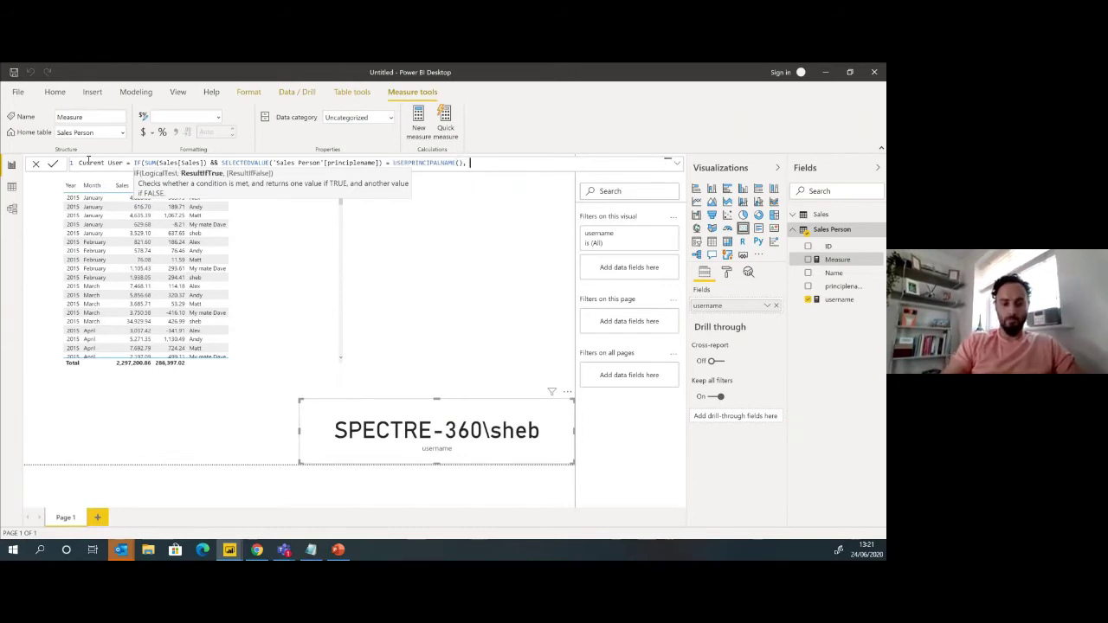
{"action": "type", "text": " name"}
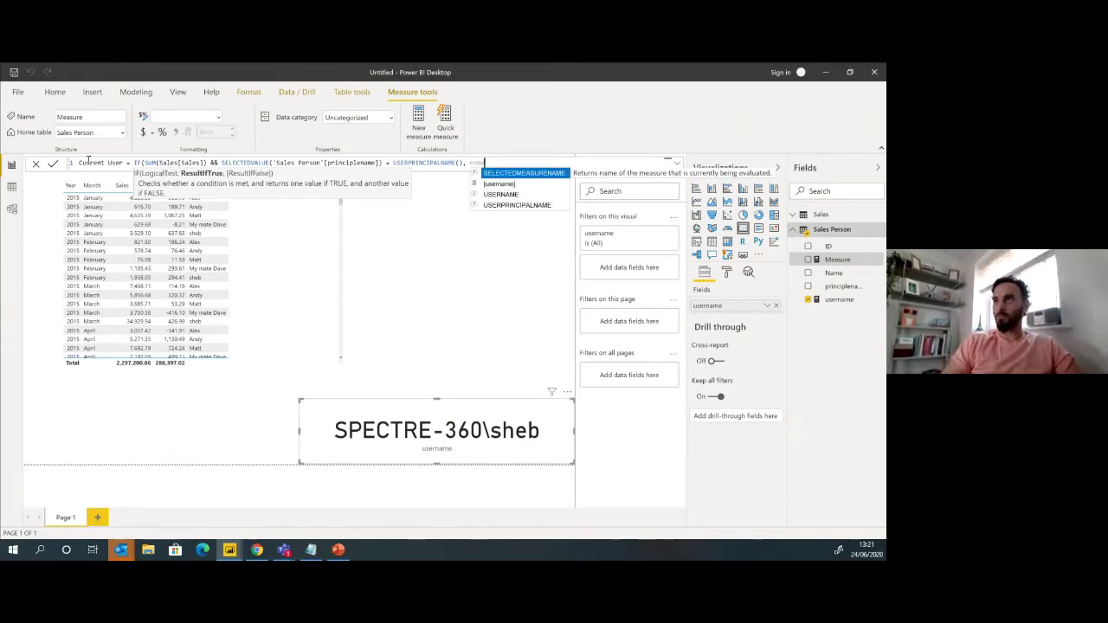
{"action": "key", "text": "Down"}
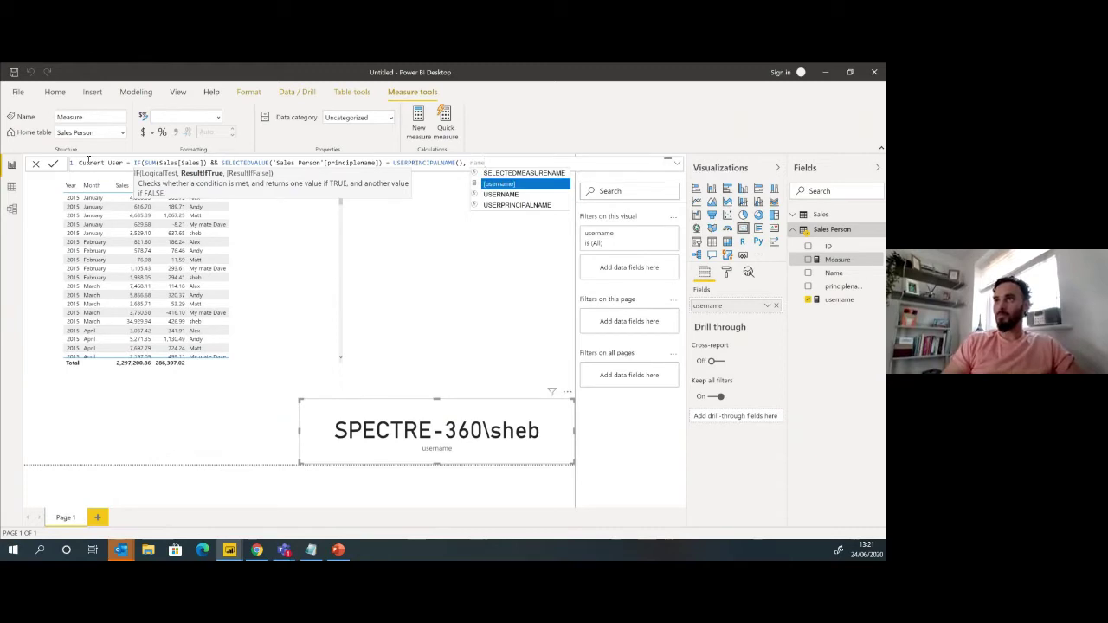
{"action": "key", "text": "Up"}
{"action": "key", "text": "BackSpace"}
{"action": "key", "text": "BackSpace"}
{"action": "key", "text": "BackSpace"}
{"action": "key", "text": "BackSpace"}
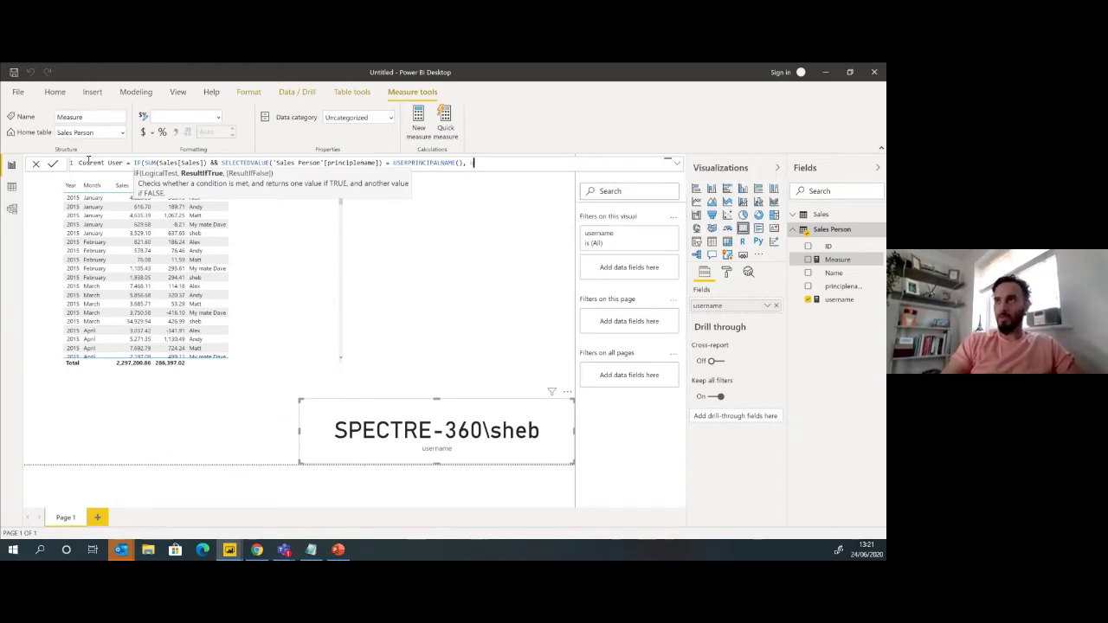
{"action": "type", "text": "selec"}
{"action": "key", "text": "Down"}
{"action": "key", "text": "Down"}
{"action": "key", "text": "Down"}
{"action": "key", "text": "Down"}
{"action": "key", "text": "Down"}
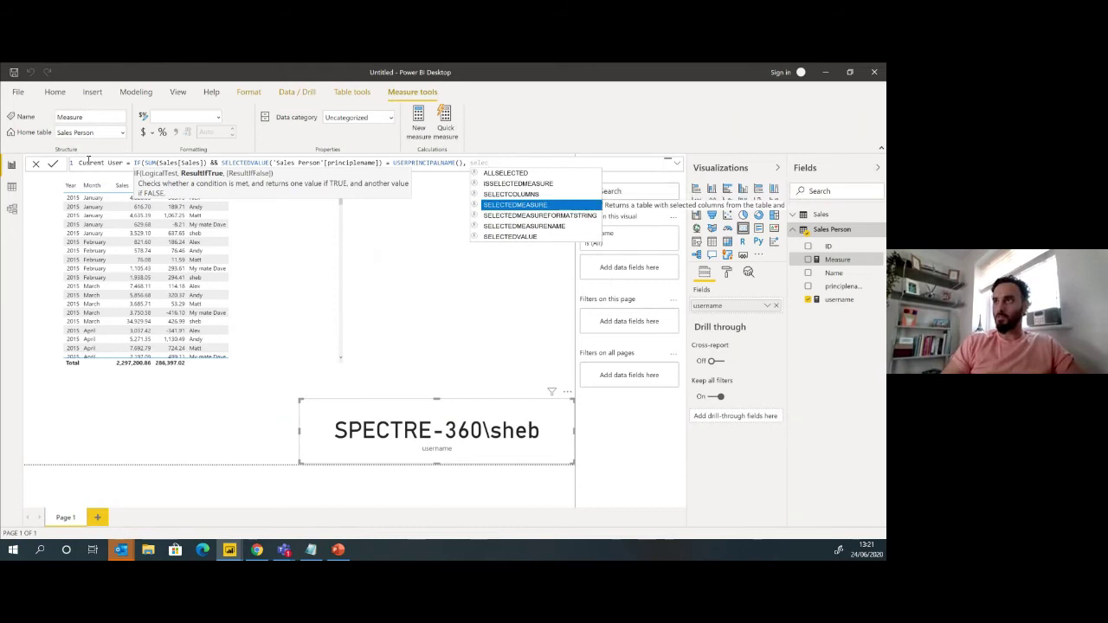
{"action": "key", "text": "Tab"}
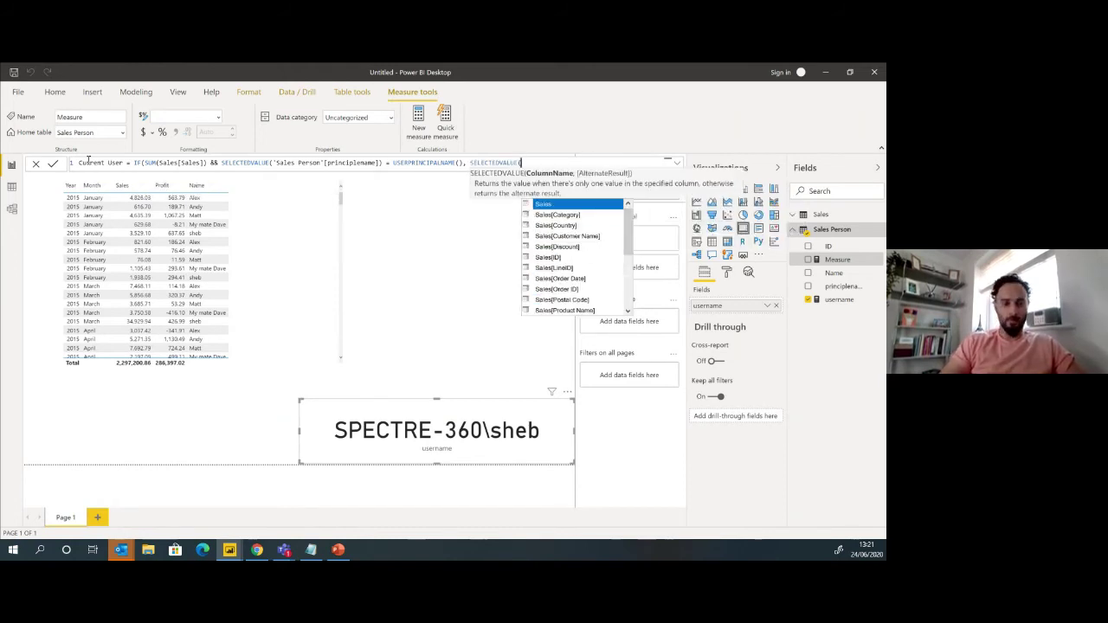
{"action": "type", "text": "'sa"}
{"action": "key", "text": "Down"}
{"action": "key", "text": "Down"}
{"action": "key", "text": "Tab"}
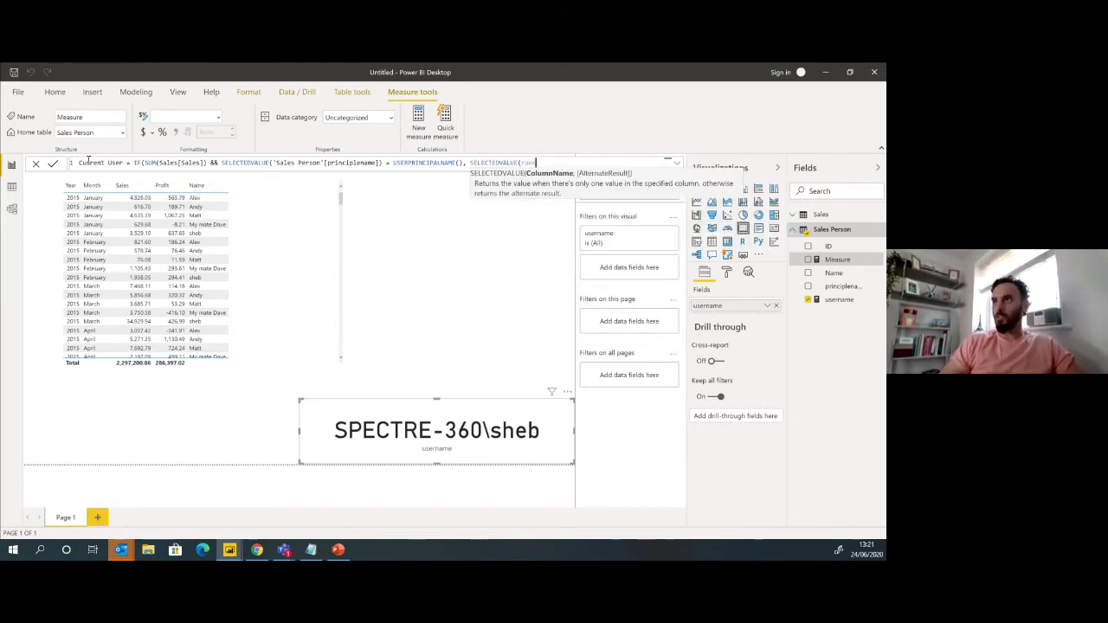
{"action": "type", "text": "))"}
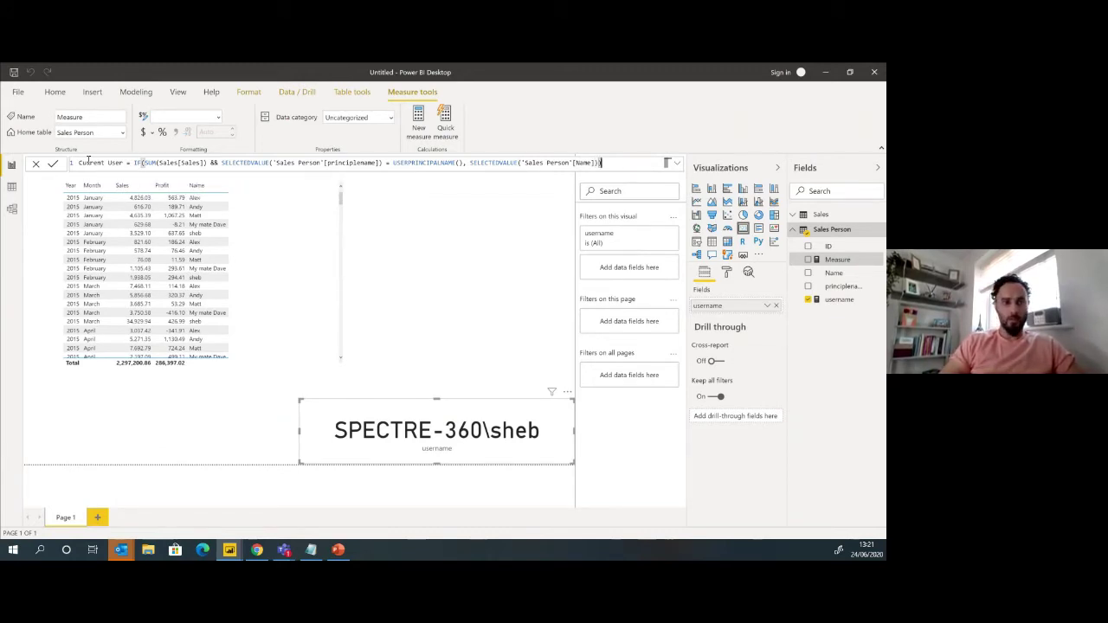
{"action": "key", "text": "Return"}
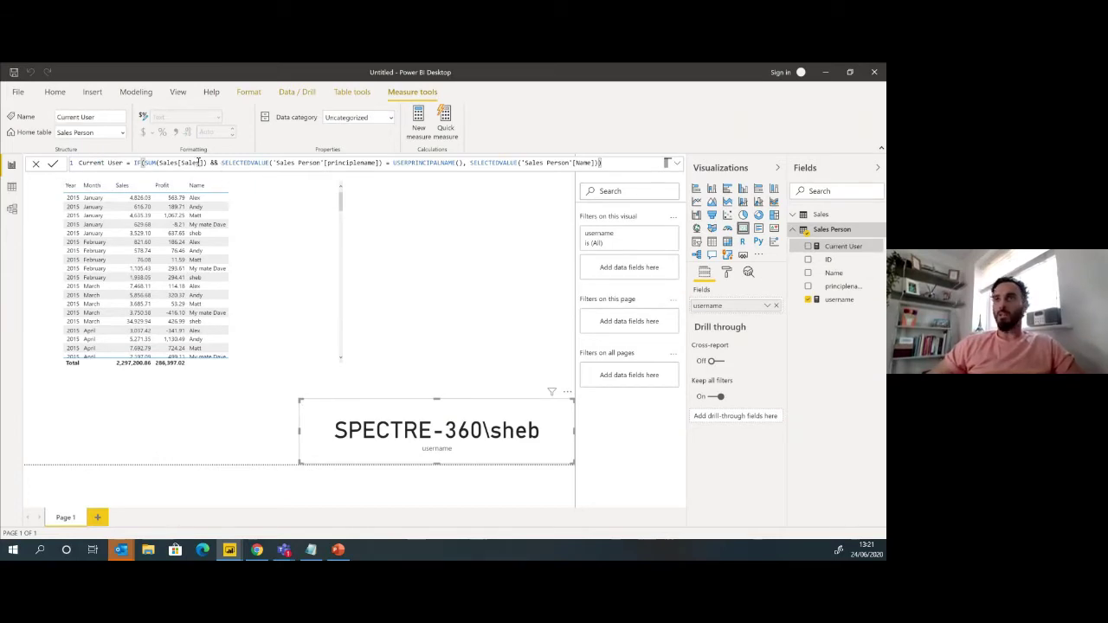
{"action": "left_click_drag", "start_coordinate": [159, 163], "coordinate": [190, 164]}
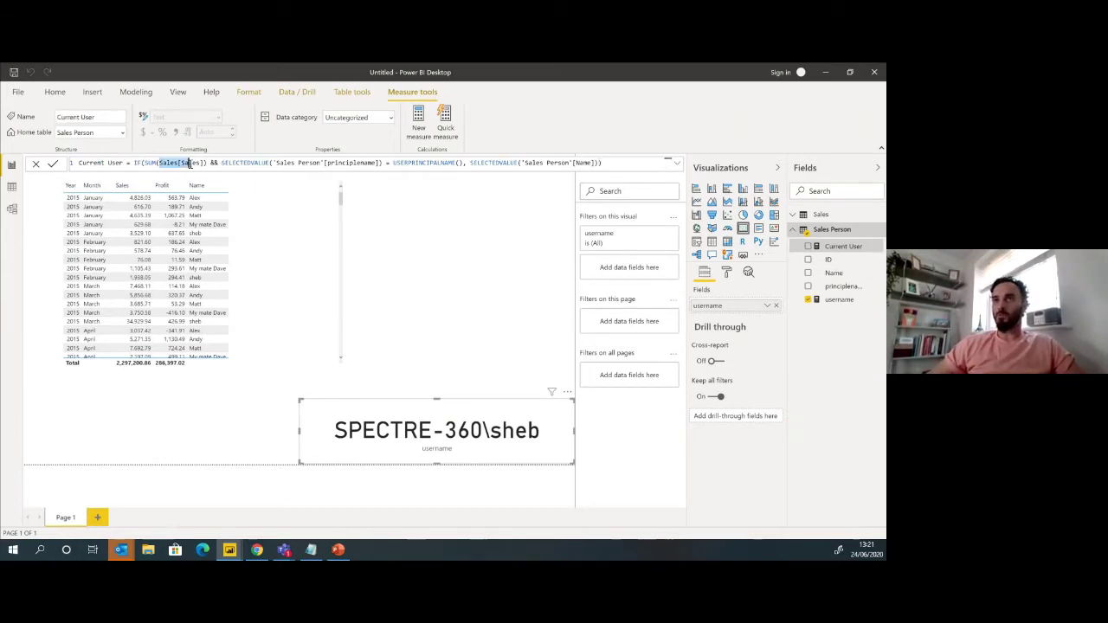
{"action": "left_click", "coordinate": [232, 163]}
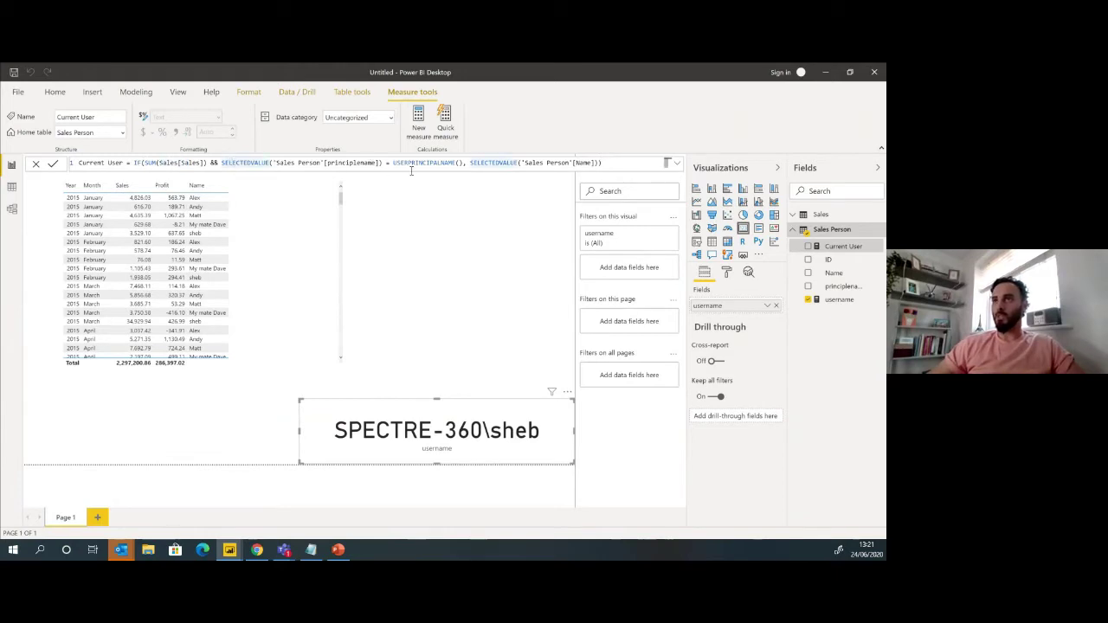
Add the Current User measure to the sales table and check that only sheb's rows show a value.
{"action": "left_click", "coordinate": [297, 240]}
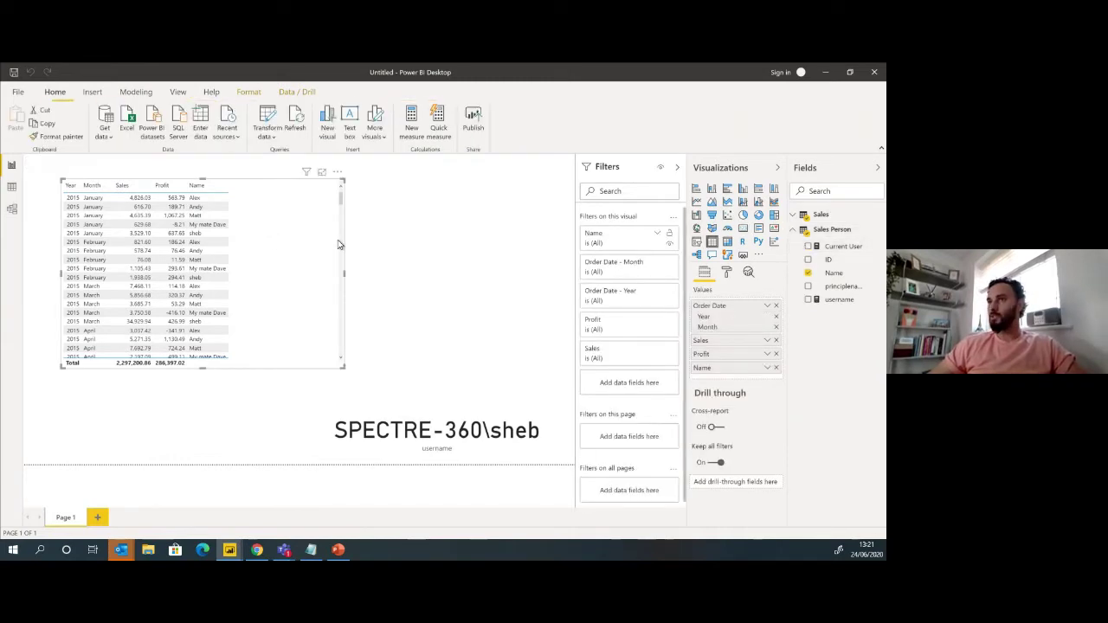
{"action": "left_click", "coordinate": [808, 247]}
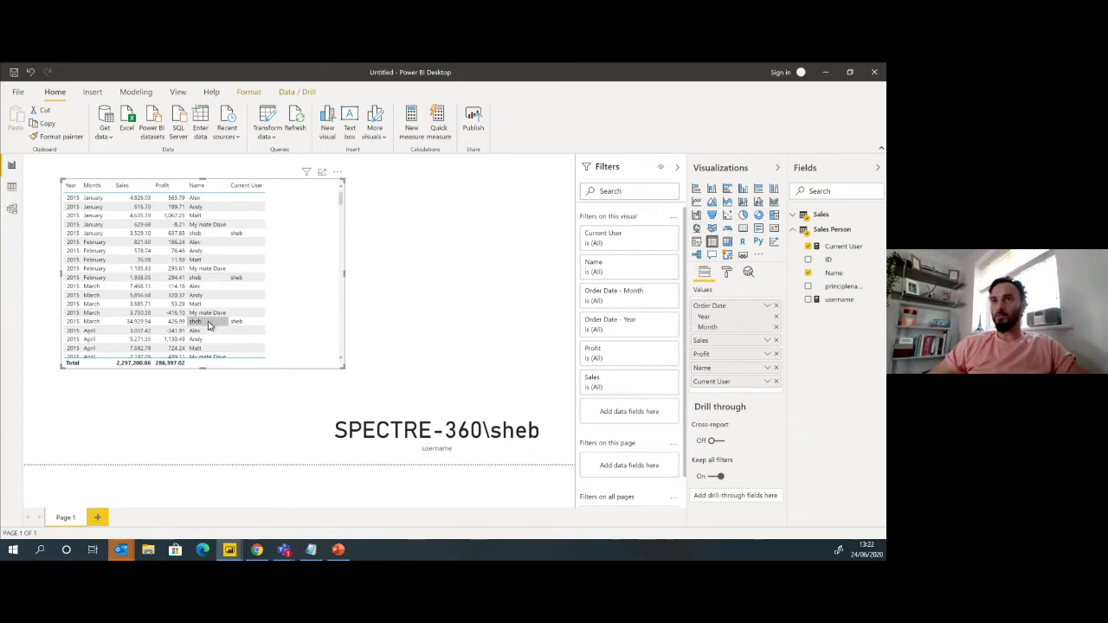
{"action": "scroll", "coordinate": [244, 290], "scroll_direction": "down", "scroll_amount": 1}
{"action": "scroll", "coordinate": [243, 289], "scroll_direction": "down", "scroll_amount": 3}
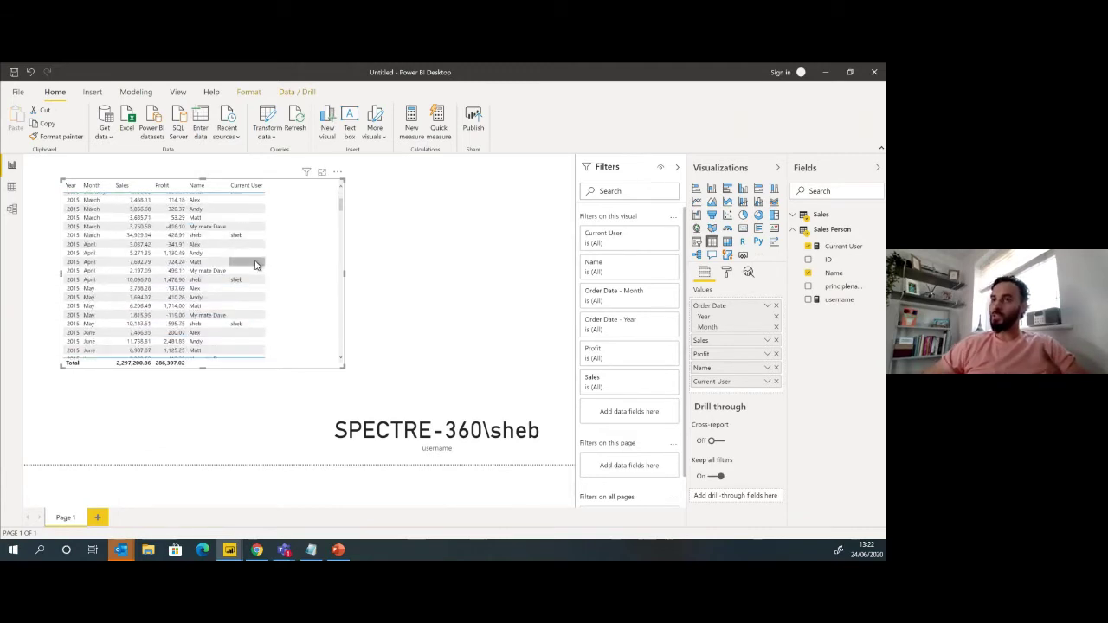
{"action": "scroll", "coordinate": [256, 264], "scroll_direction": "down", "scroll_amount": 2}
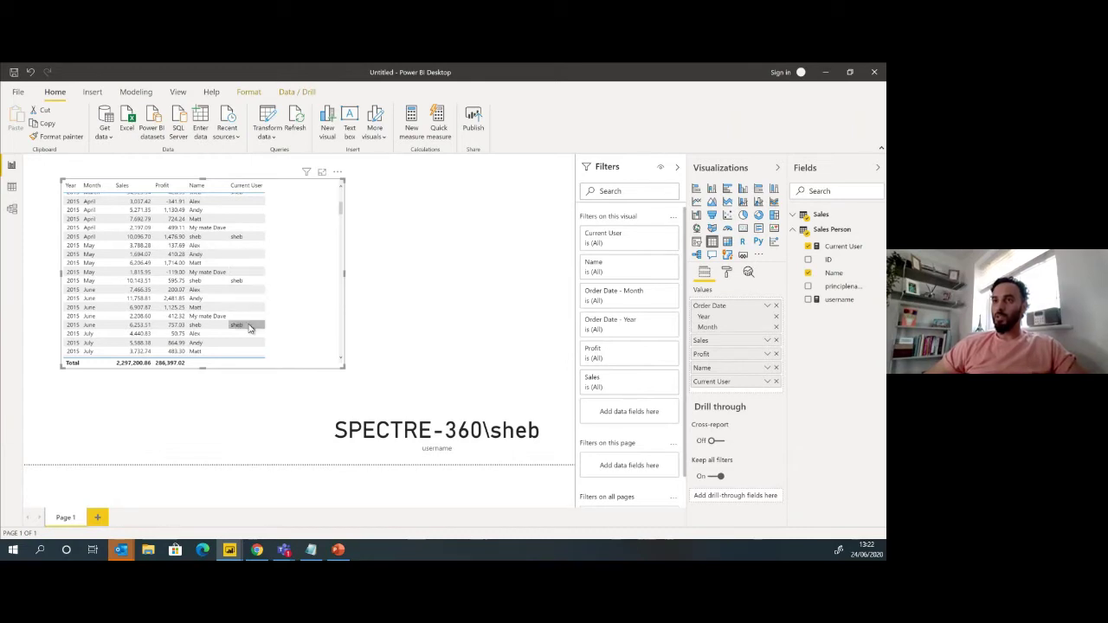
{"action": "scroll", "coordinate": [248, 327], "scroll_direction": "down", "scroll_amount": 4}
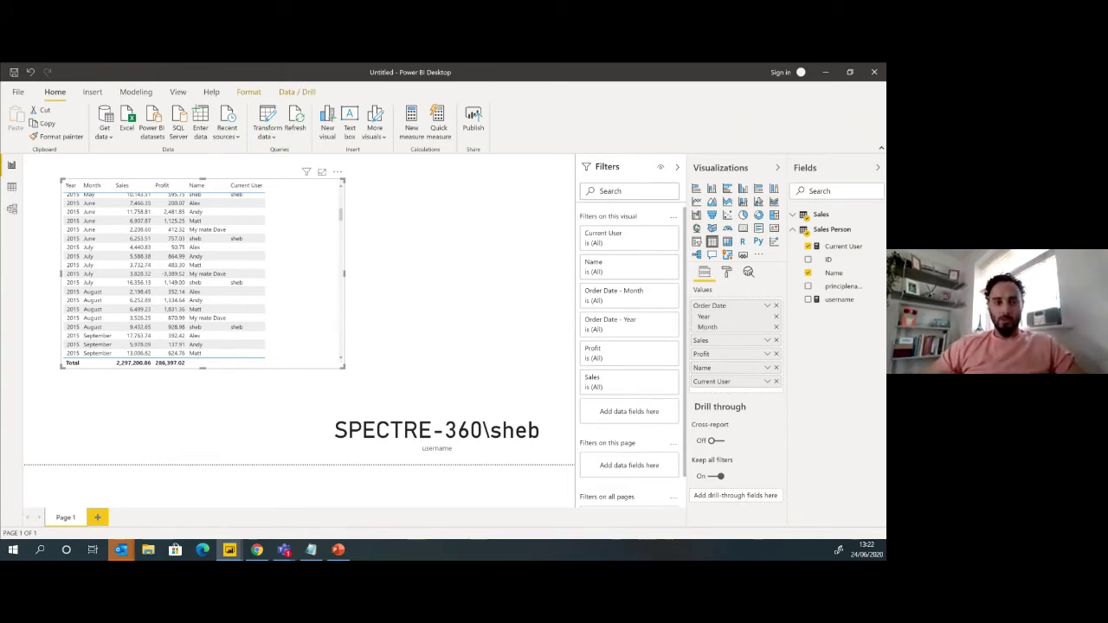
Create the Sales Person column Masked Username = "SP - " & 'Sales Person'[ID].
{"action": "right_click", "coordinate": [841, 235]}
{"action": "key", "text": "Escape"}
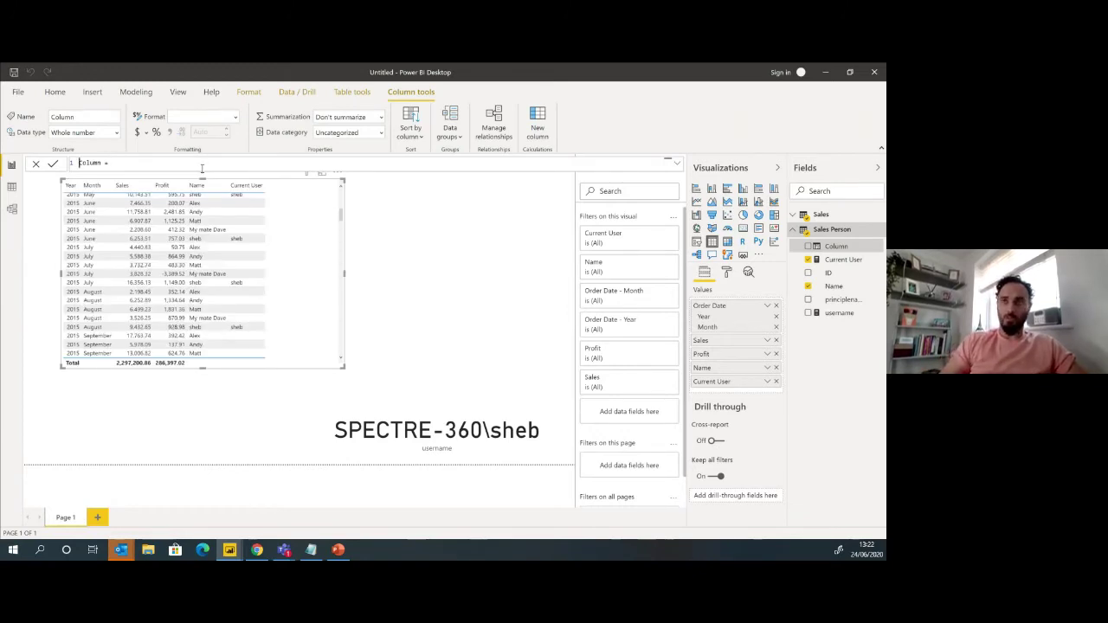
{"action": "type", "text": "N"}
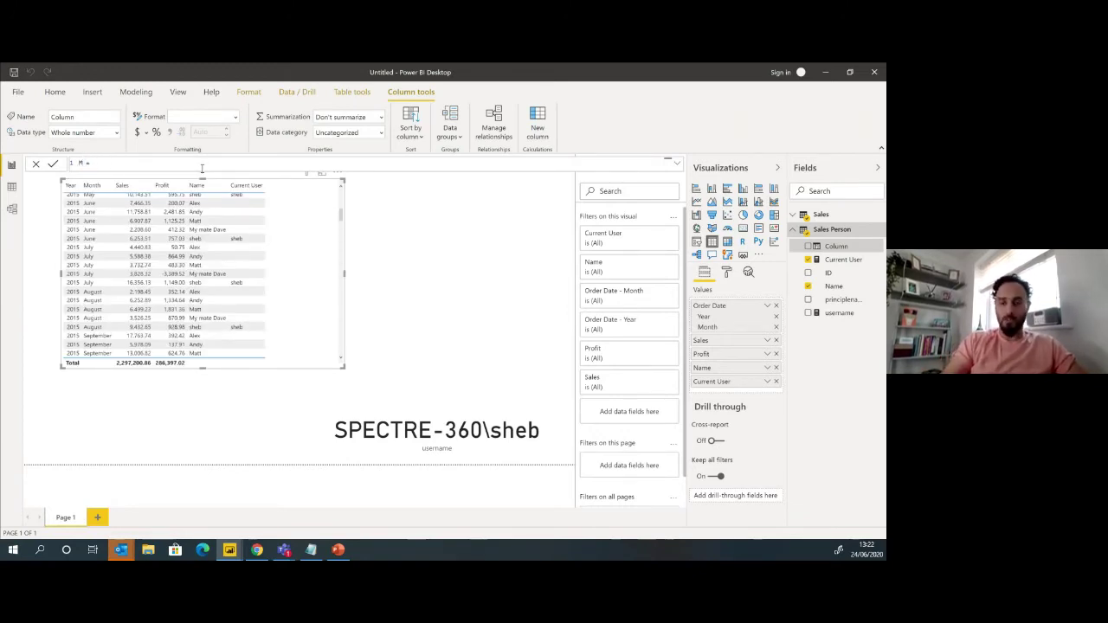
{"action": "type", "text": "asked Usern"}
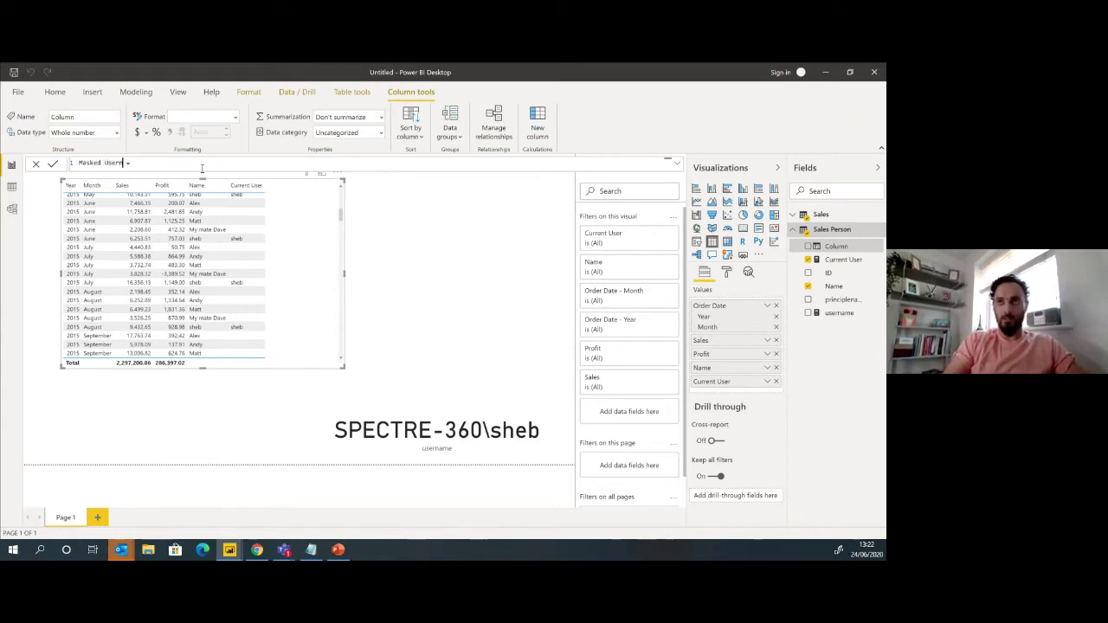
{"action": "type", "text": "ame"}
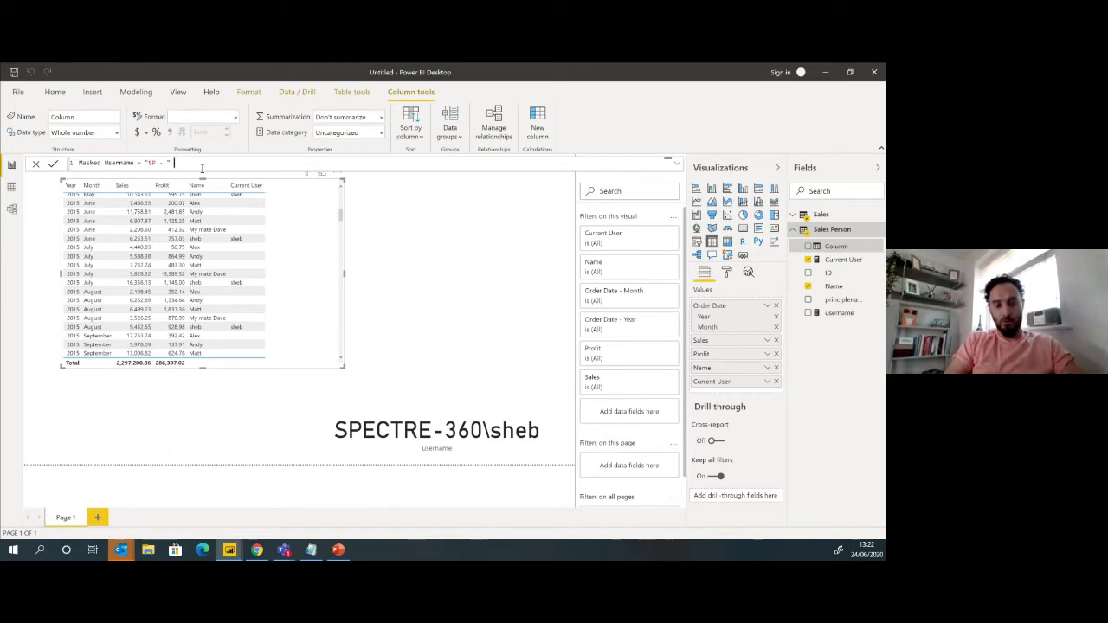
{"action": "type", "text": "& id"}
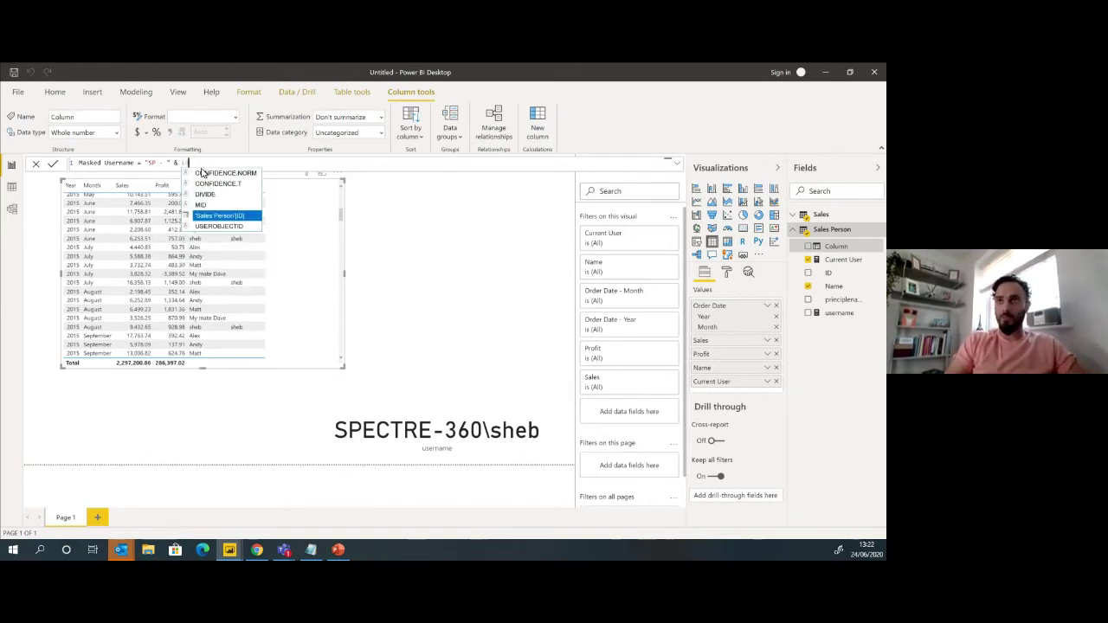
{"action": "key", "text": "Tab"}
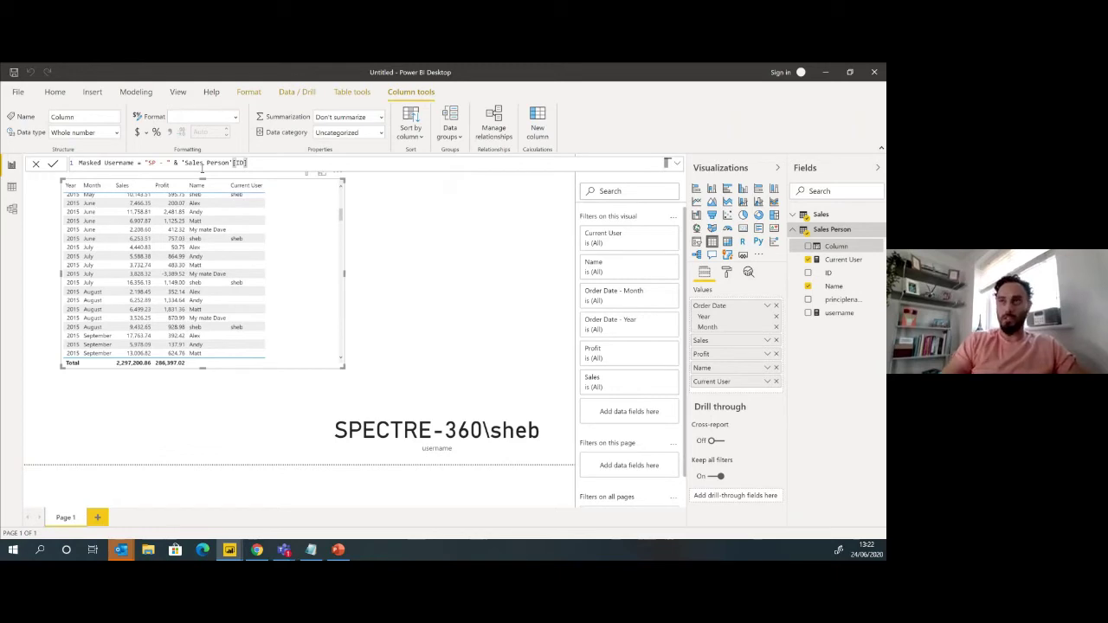
{"action": "key", "text": "Return"}
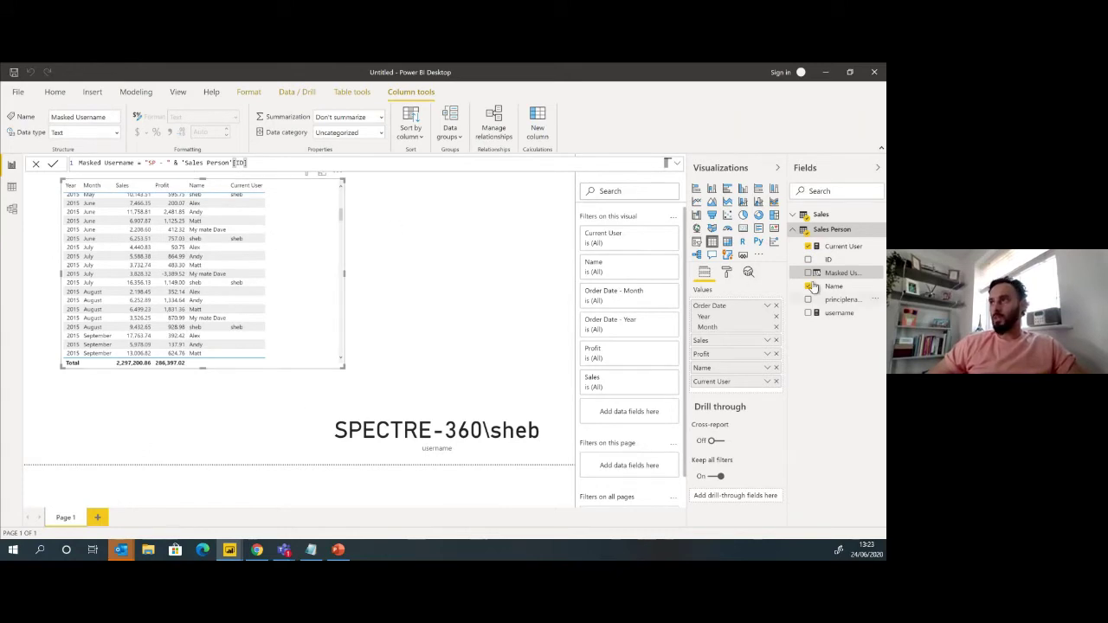
Add Masked Username to the sales table and review the SP - 1 to SP - 5 codes across the rows.
{"action": "left_click", "coordinate": [808, 273]}
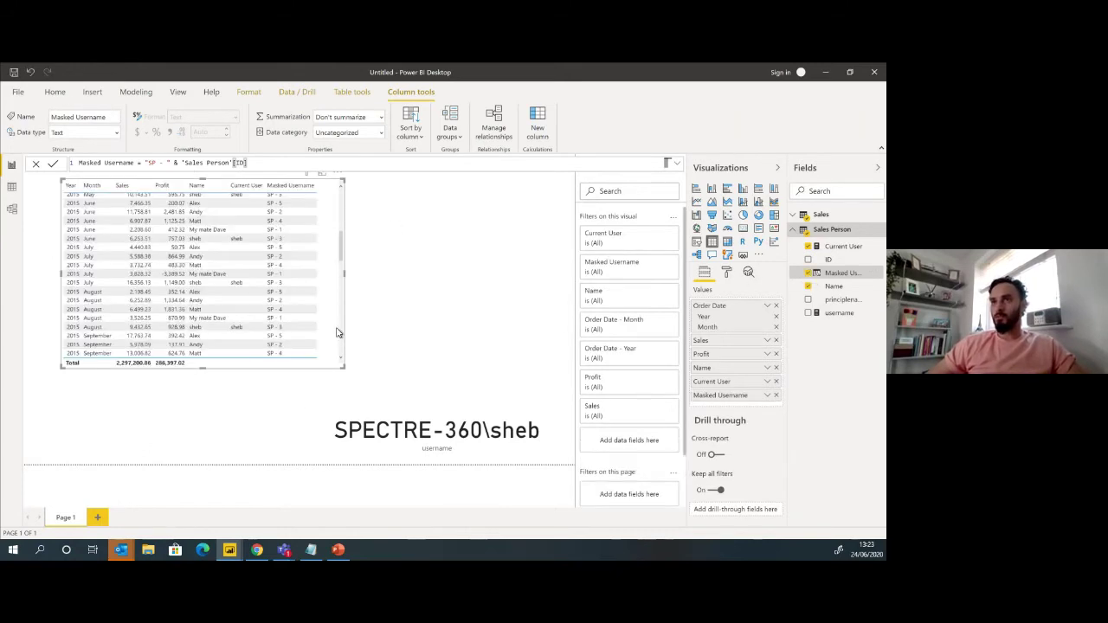
{"action": "scroll", "coordinate": [285, 227], "scroll_direction": "up", "scroll_amount": 5}
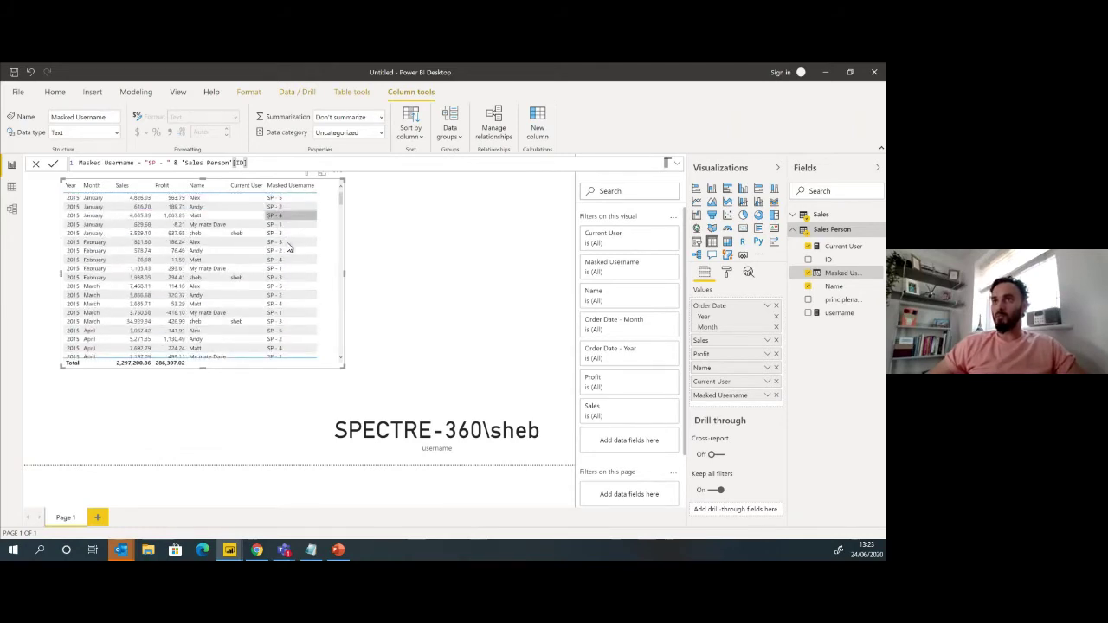
{"action": "scroll", "coordinate": [289, 247], "scroll_direction": "down", "scroll_amount": 5}
{"action": "scroll", "coordinate": [289, 264], "scroll_direction": "down", "scroll_amount": 3}
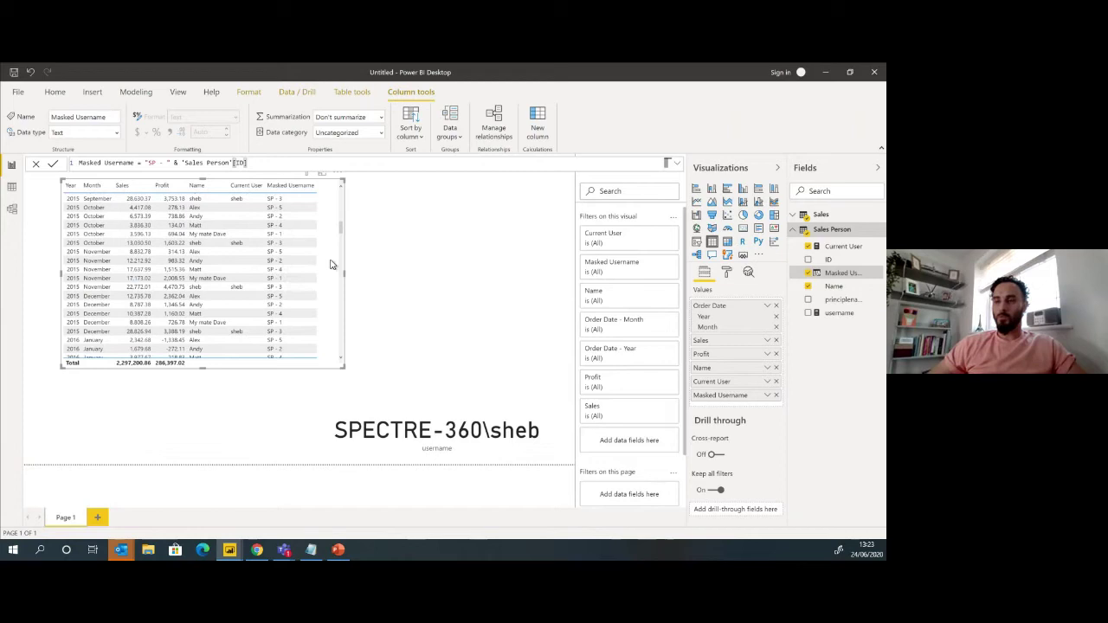
Hide the Name field and remove the Name column from the sales table.
{"action": "right_click", "coordinate": [831, 293]}
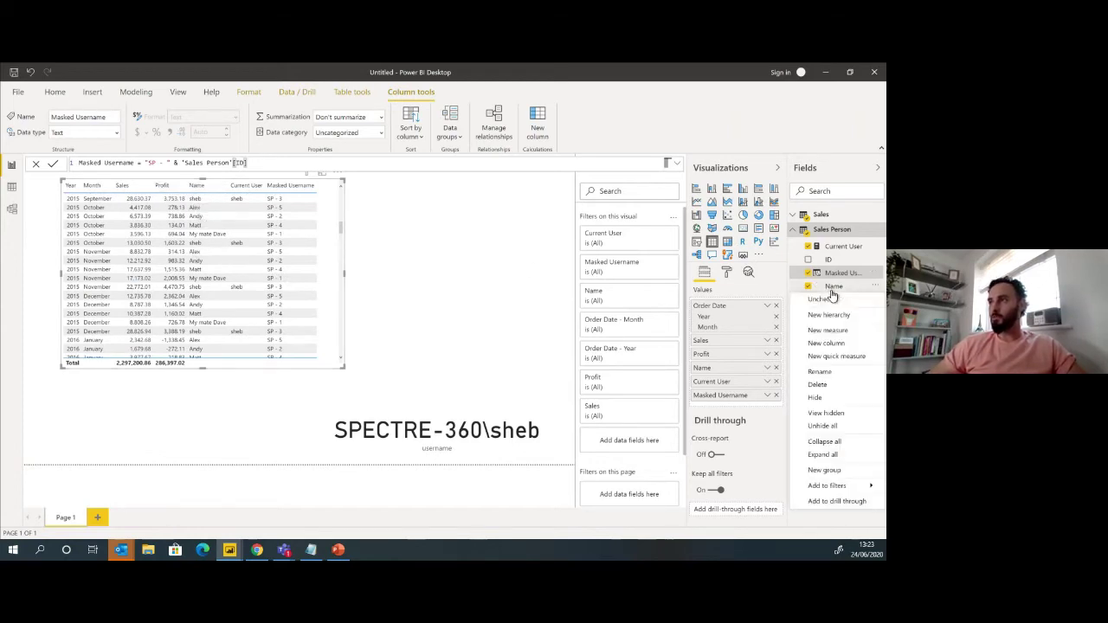
{"action": "left_click", "coordinate": [825, 399]}
{"action": "left_click", "coordinate": [222, 217]}
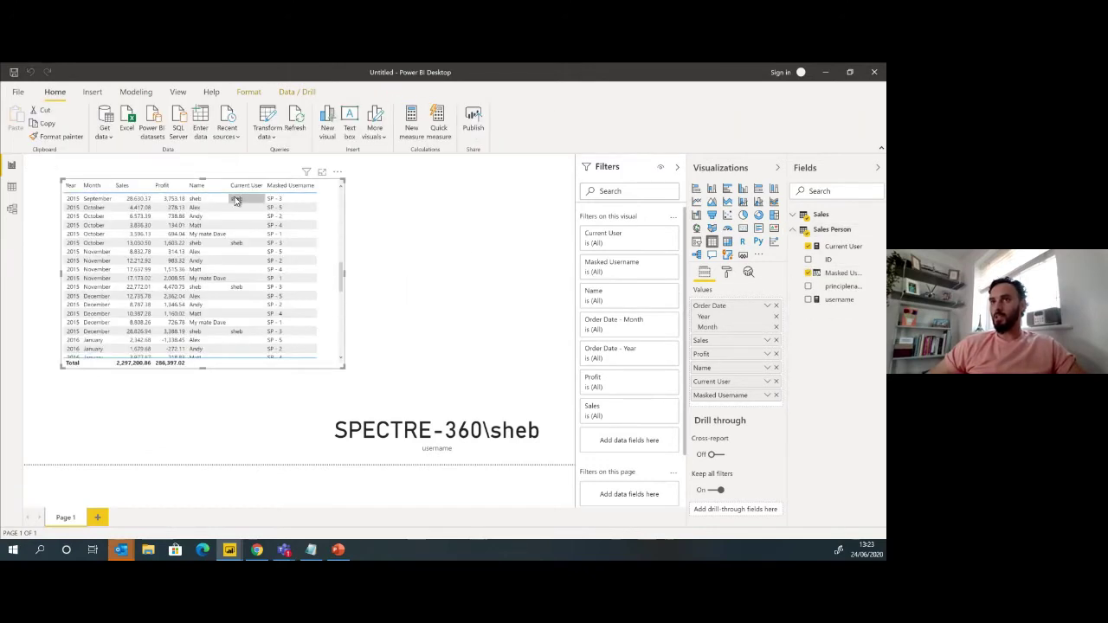
{"action": "left_click", "coordinate": [775, 367]}
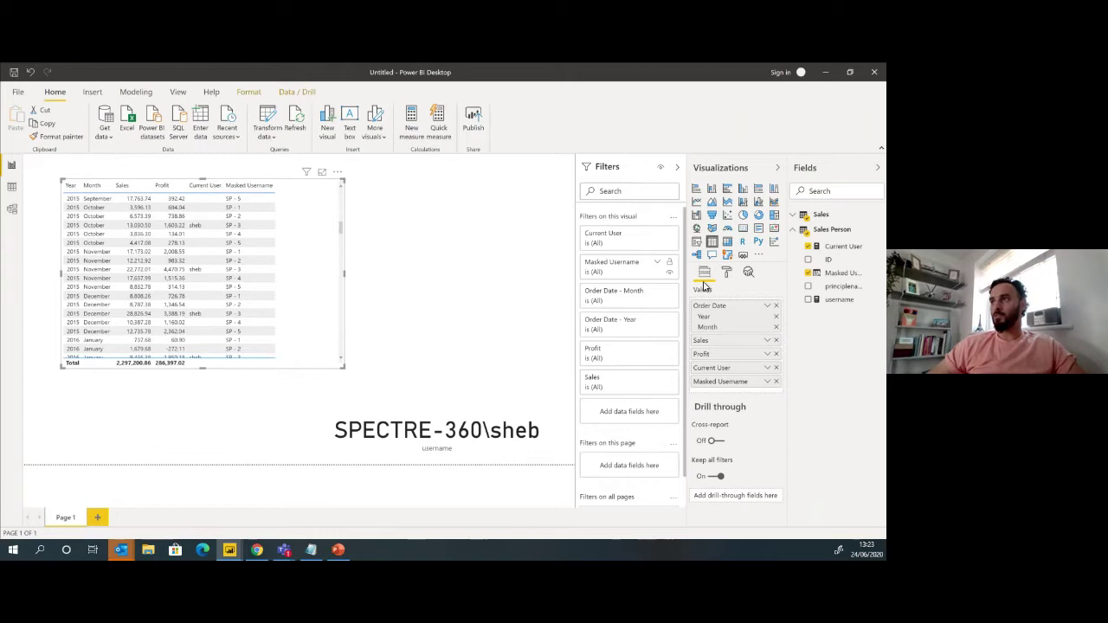
Shorten the table visual and move Current User to its last column.
{"action": "left_click", "coordinate": [775, 368]}
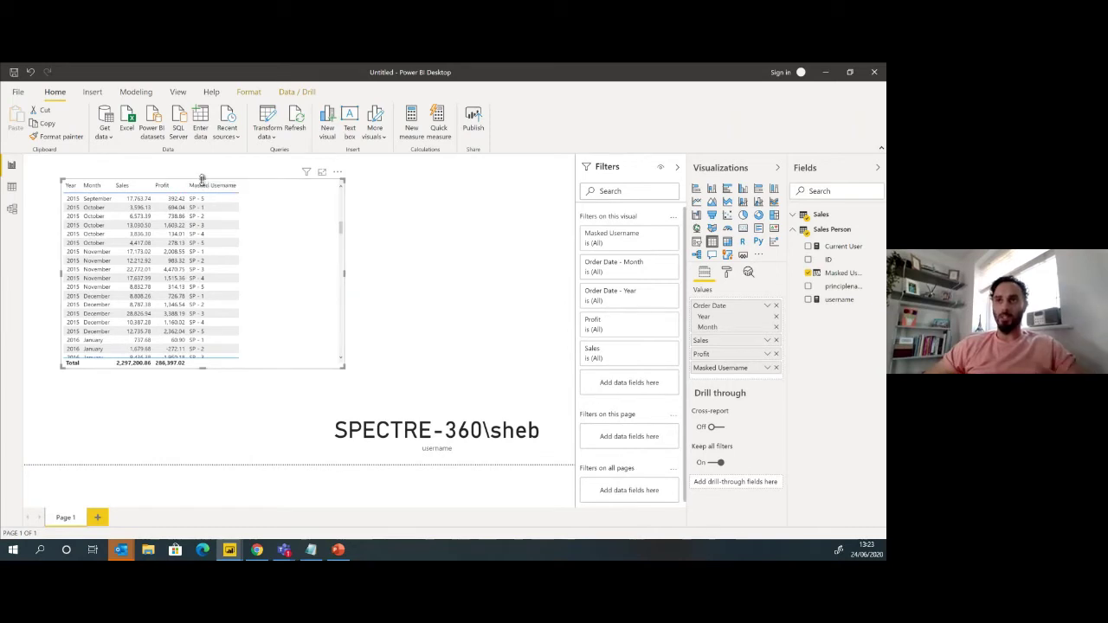
{"action": "left_click_drag", "start_coordinate": [202, 180], "coordinate": [201, 189]}
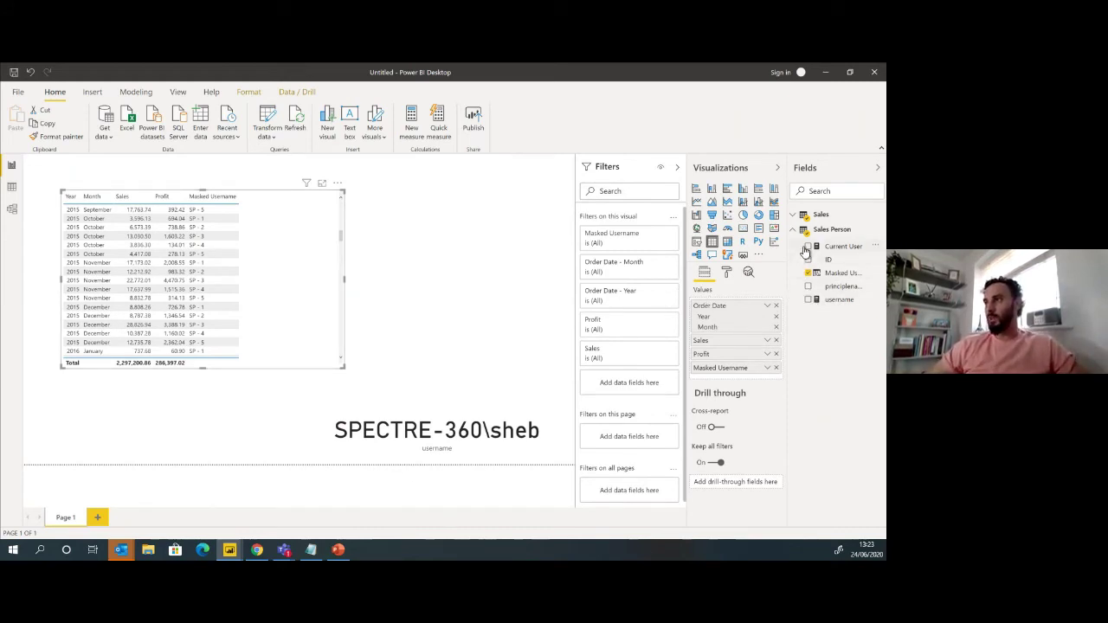
{"action": "left_click", "coordinate": [807, 247]}
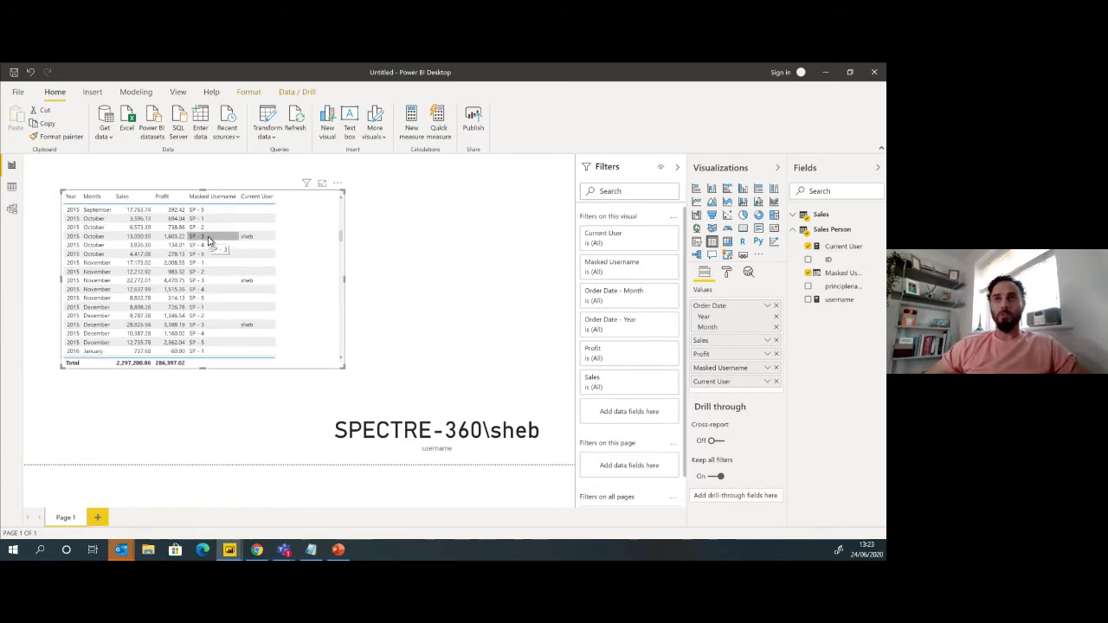
Add a Masked Username slicer at the top right beside the table.
{"action": "left_click", "coordinate": [516, 205]}
{"action": "left_click", "coordinate": [697, 242]}
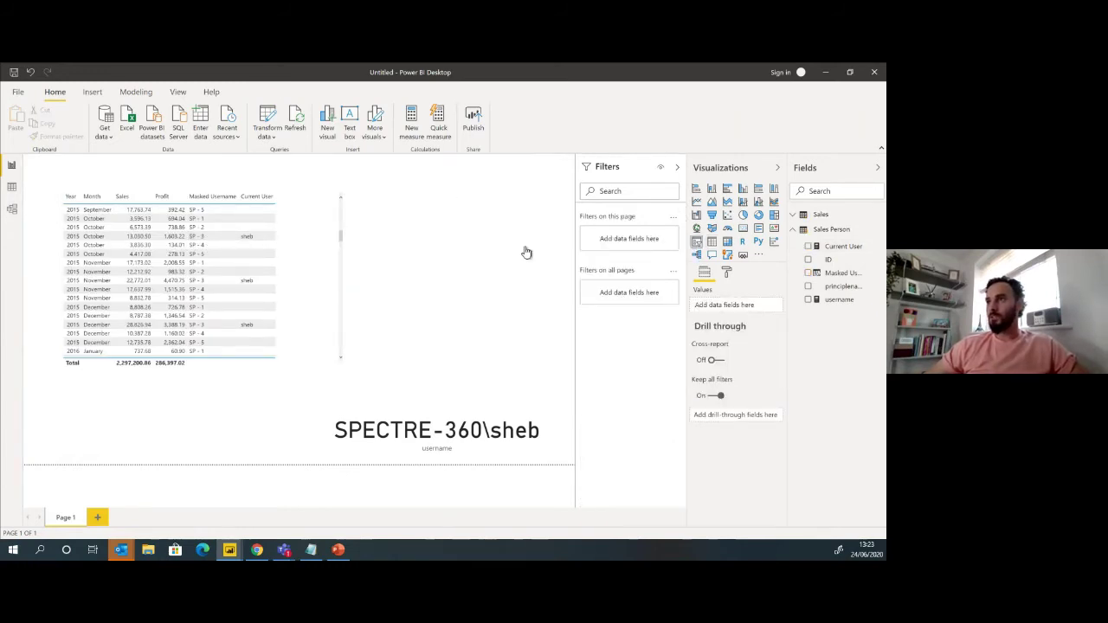
{"action": "left_click_drag", "start_coordinate": [205, 427], "coordinate": [499, 185]}
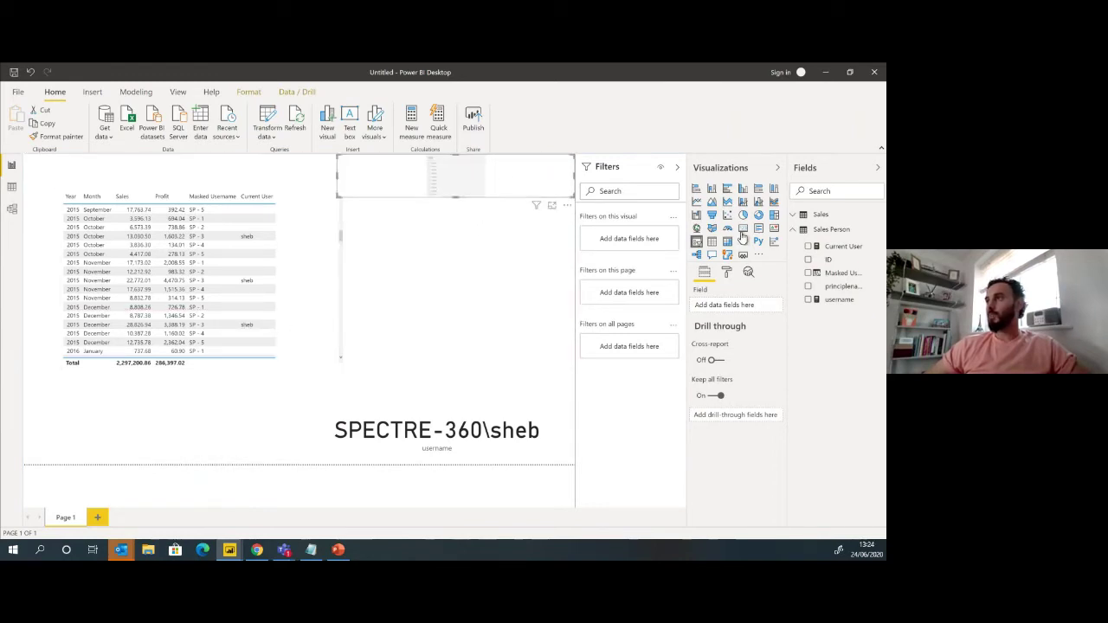
{"action": "left_click", "coordinate": [807, 273]}
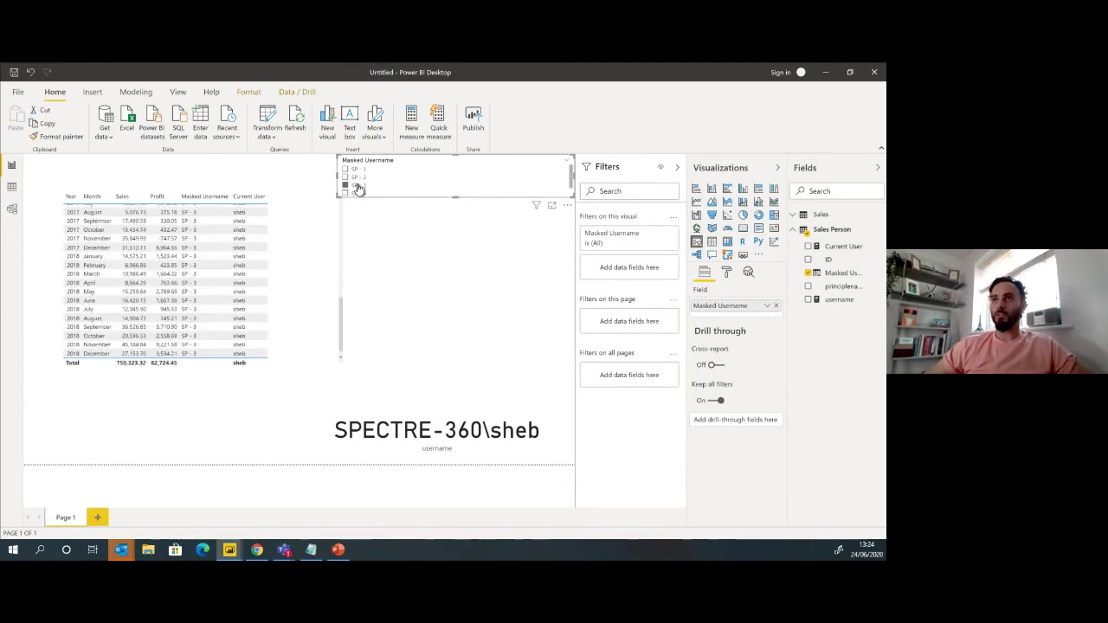
Try filtering the slicer to SP - 2 and SP - 1, clear it, and narrow the slicer.
{"action": "left_click", "coordinate": [354, 177]}
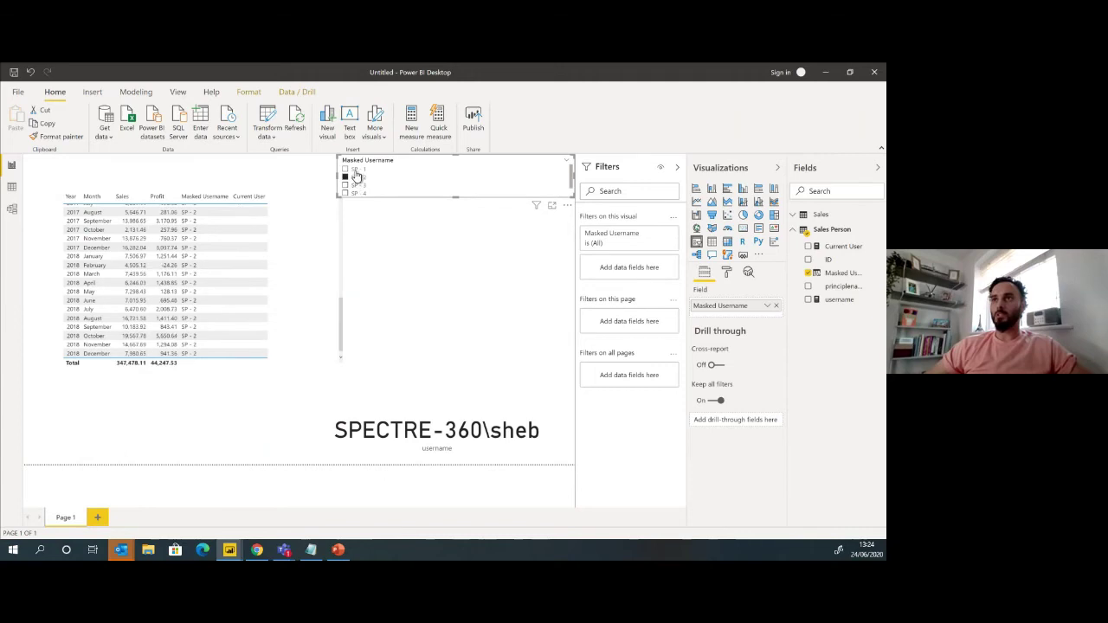
{"action": "left_click", "coordinate": [354, 174]}
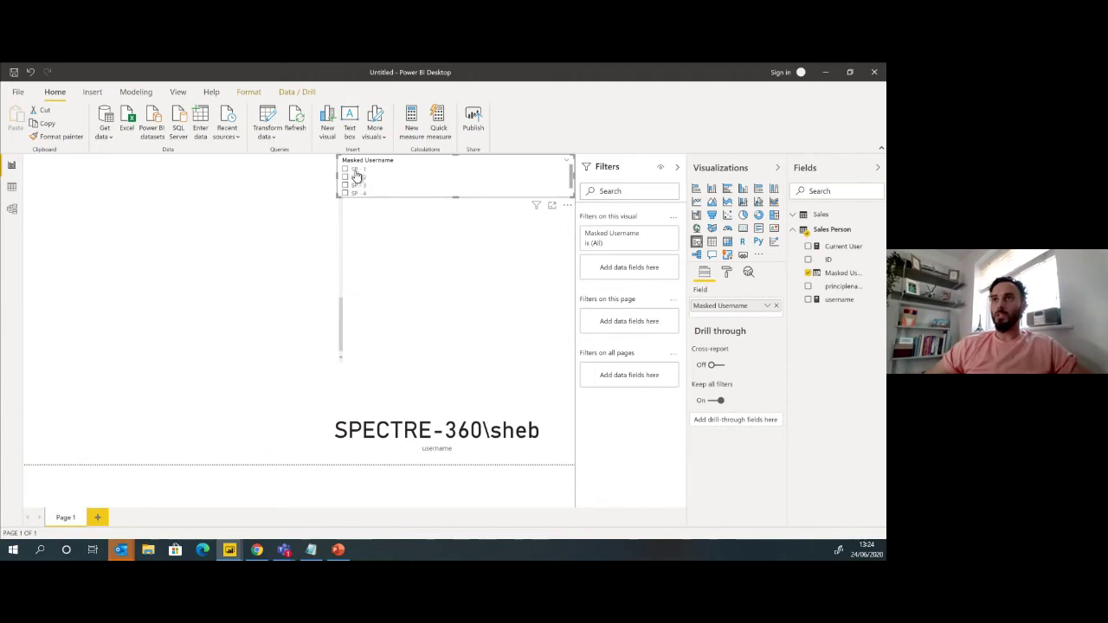
{"action": "left_click", "coordinate": [354, 172]}
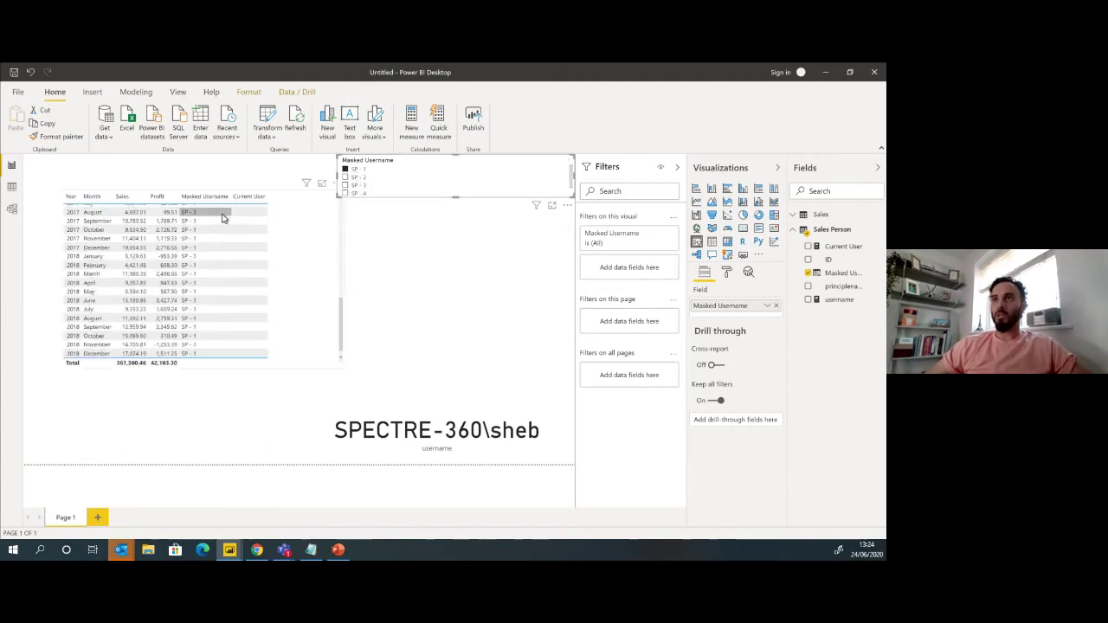
{"action": "left_click", "coordinate": [357, 172]}
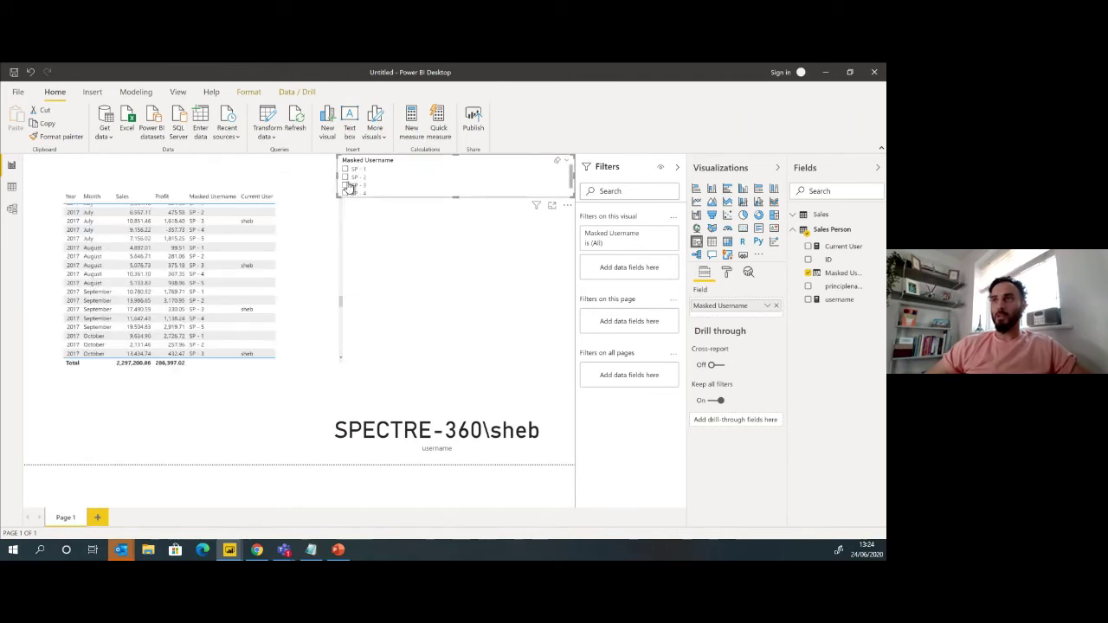
{"action": "left_click_drag", "start_coordinate": [340, 182], "coordinate": [398, 182]}
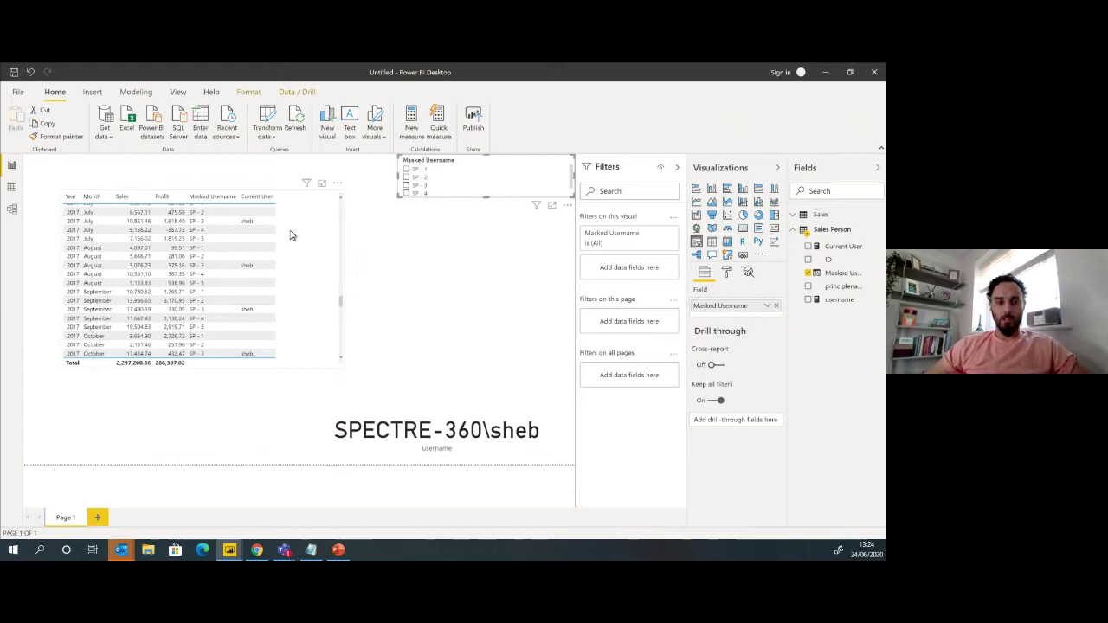
Move the transaction table to the page's top-left corner and copy it.
{"action": "left_click", "coordinate": [291, 235]}
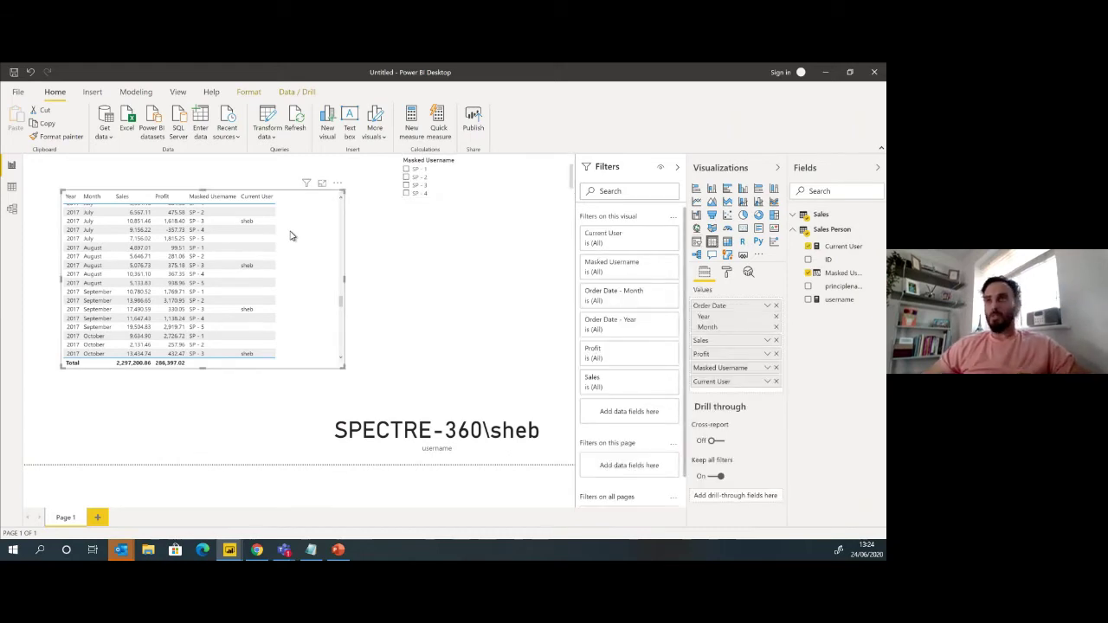
{"action": "left_click_drag", "start_coordinate": [309, 257], "coordinate": [253, 217]}
{"action": "key", "text": "ctrl+c"}
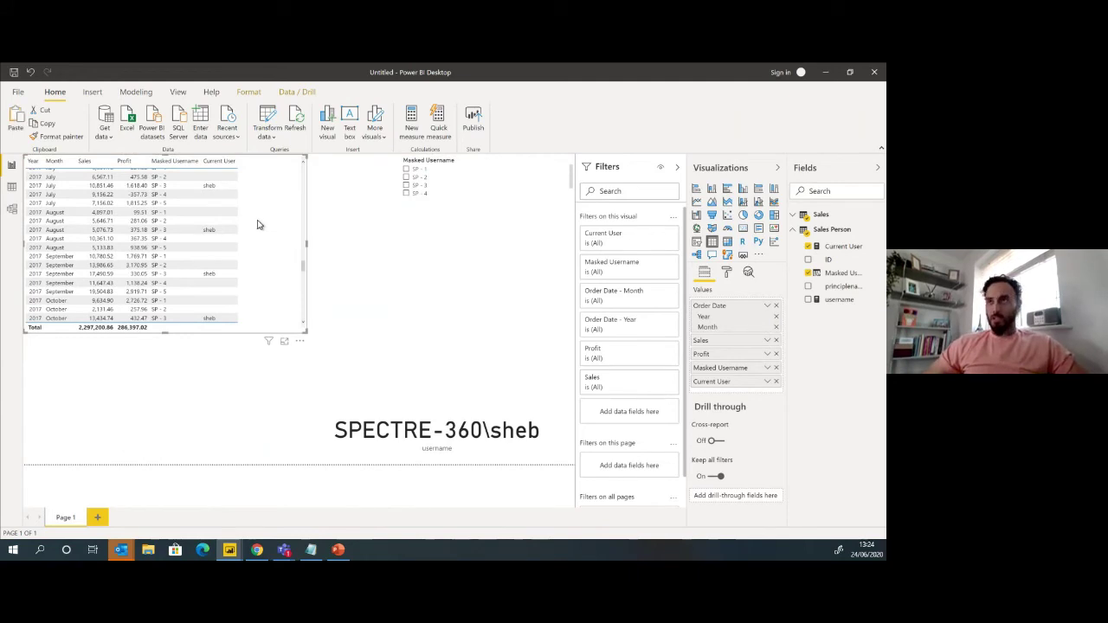
{"action": "left_click", "coordinate": [434, 283]}
Create a clustered bar chart of Sales by Masked Username under the table.
{"action": "left_click", "coordinate": [727, 188]}
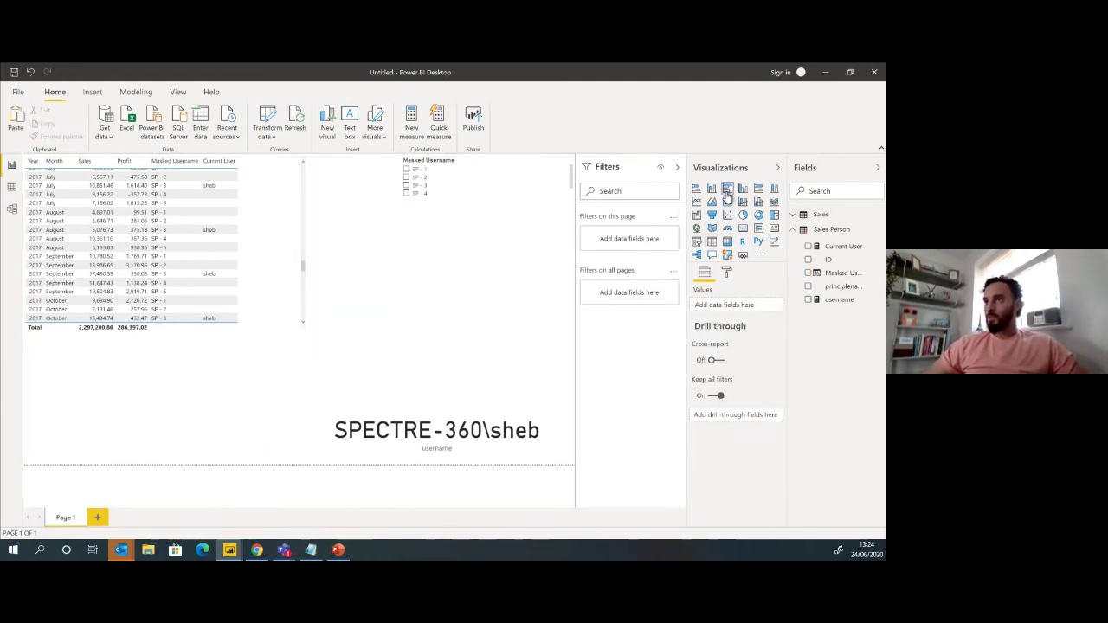
{"action": "left_click_drag", "start_coordinate": [202, 388], "coordinate": [202, 368]}
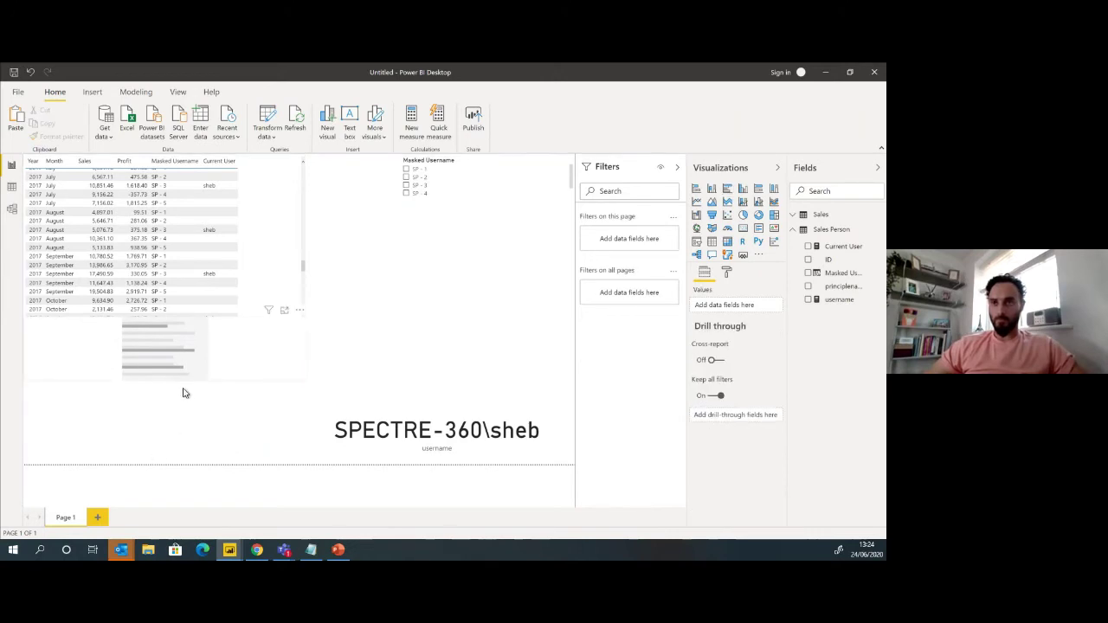
{"action": "left_click_drag", "start_coordinate": [168, 388], "coordinate": [161, 453]}
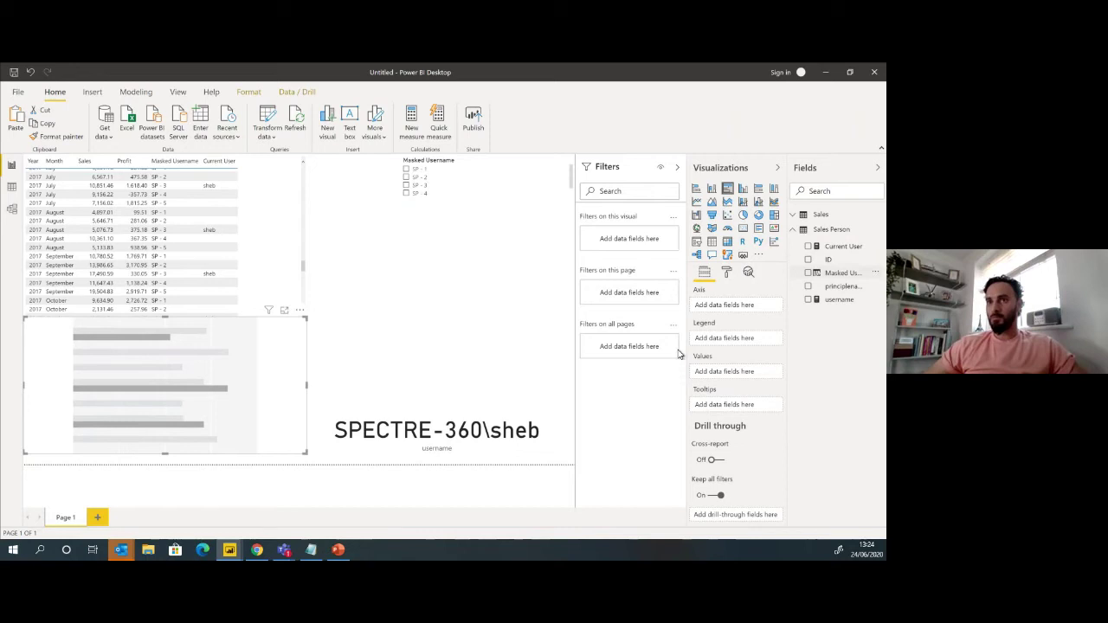
{"action": "left_click", "coordinate": [796, 216]}
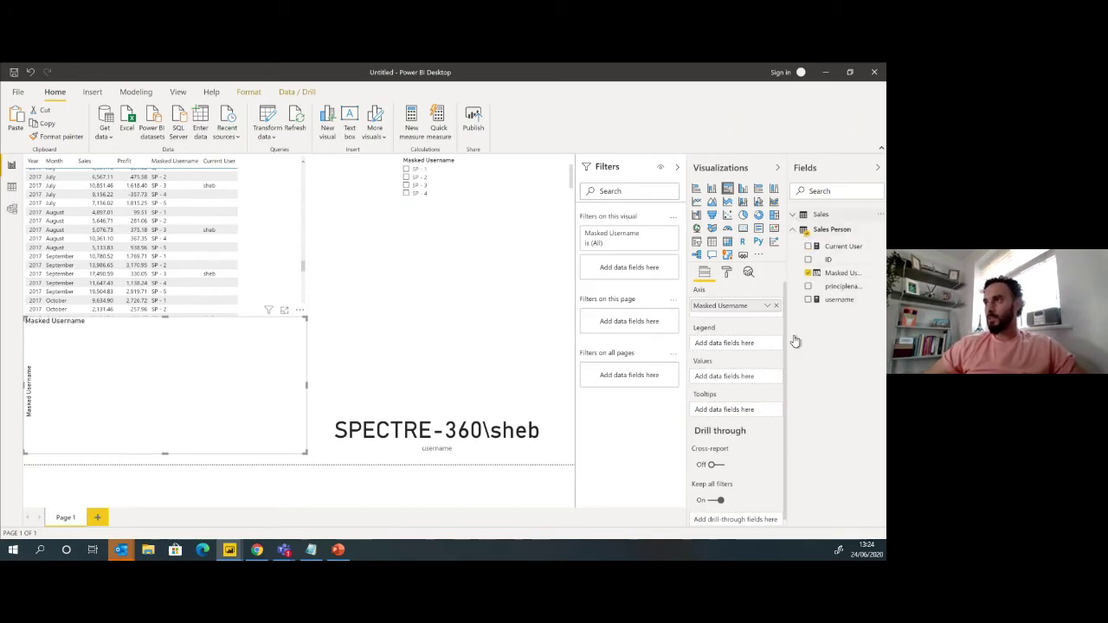
{"action": "left_click_drag", "start_coordinate": [767, 448], "coordinate": [245, 387]}
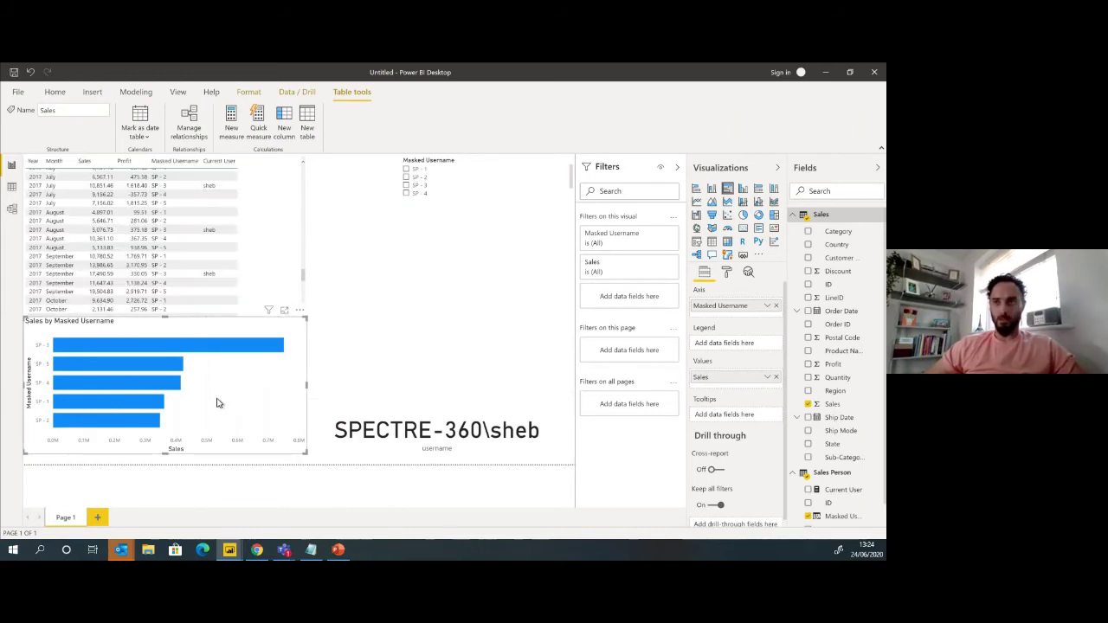
Duplicate the chart, placing one copy at top centre and a wider one at lower left.
{"action": "key", "text": "ctrl+c"}
{"action": "key", "text": "ctrl+v"}
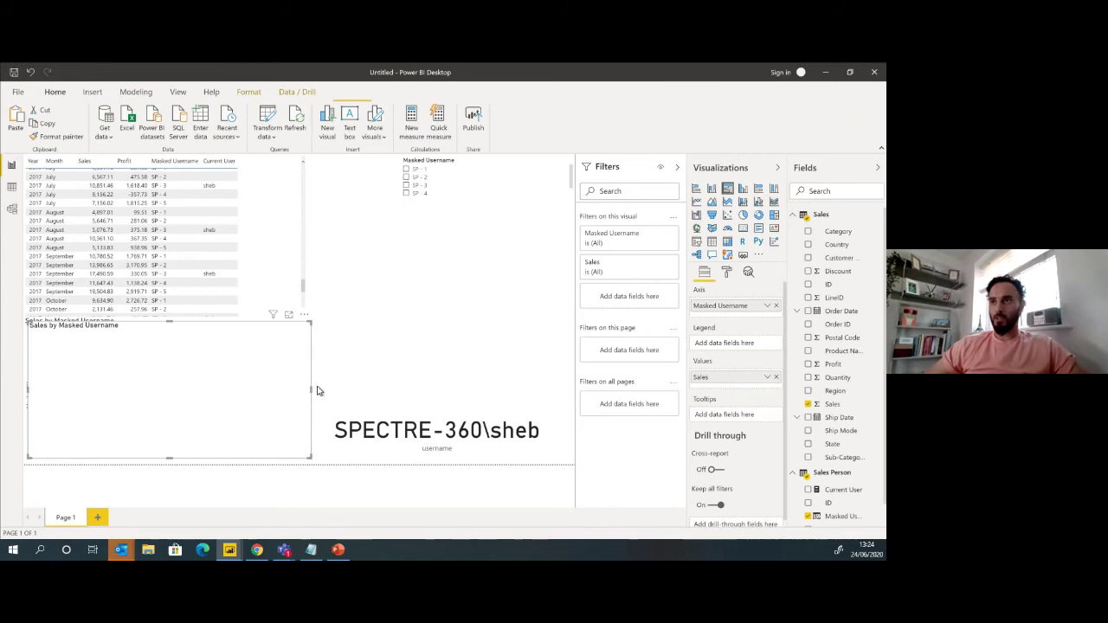
{"action": "left_click_drag", "start_coordinate": [317, 389], "coordinate": [549, 343]}
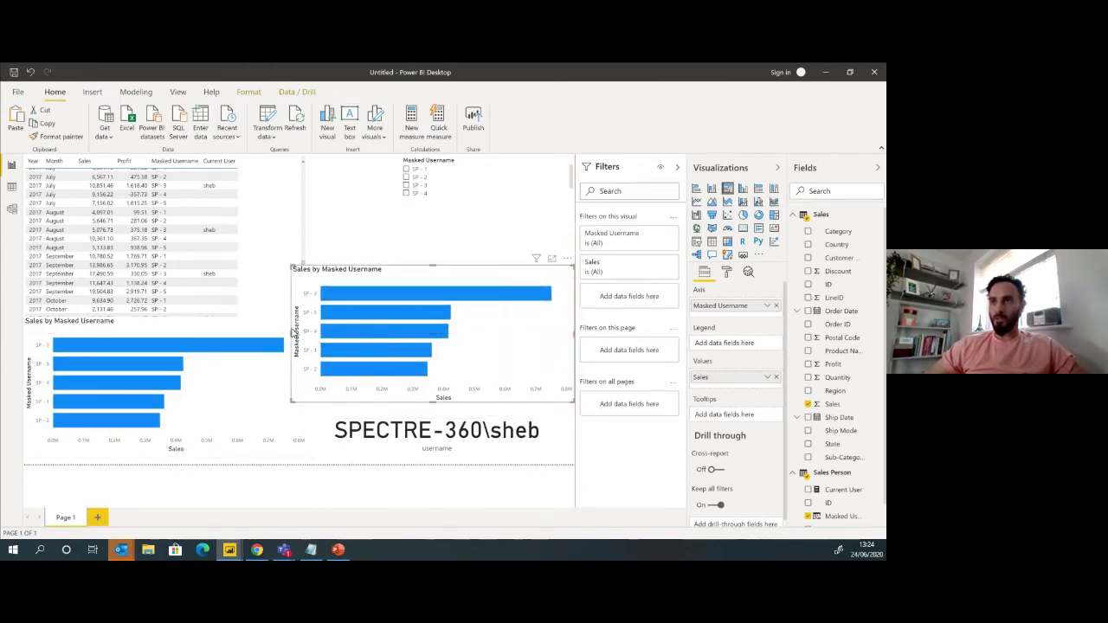
{"action": "left_click_drag", "start_coordinate": [290, 331], "coordinate": [320, 331]}
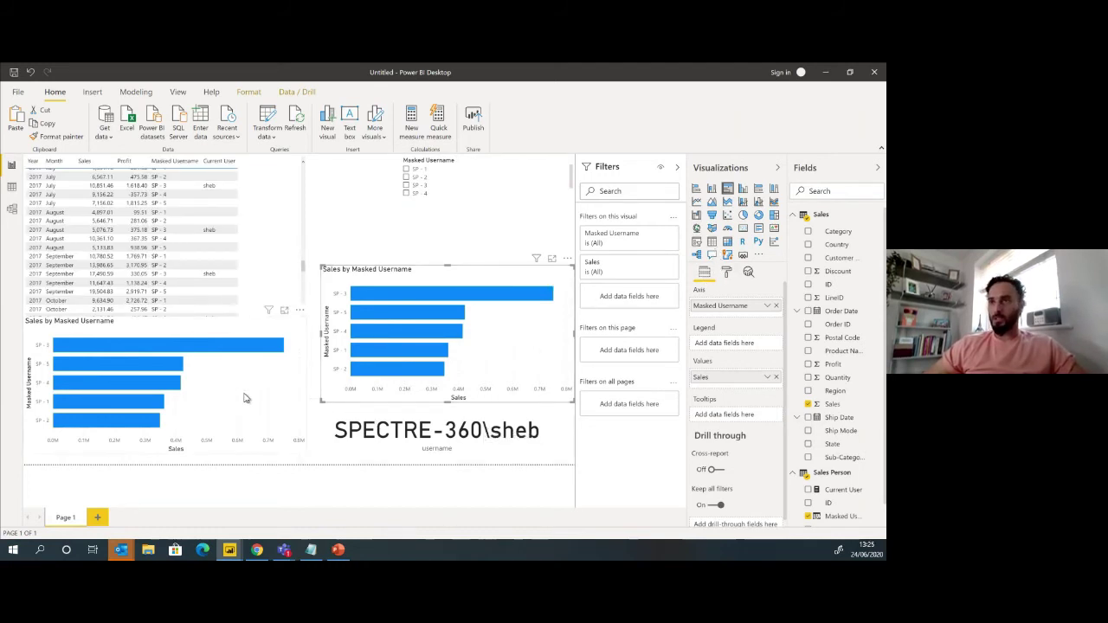
{"action": "left_click_drag", "start_coordinate": [245, 398], "coordinate": [537, 227]}
{"action": "left_click_drag", "start_coordinate": [392, 416], "coordinate": [121, 456]}
{"action": "left_click_drag", "start_coordinate": [258, 421], "coordinate": [373, 397]}
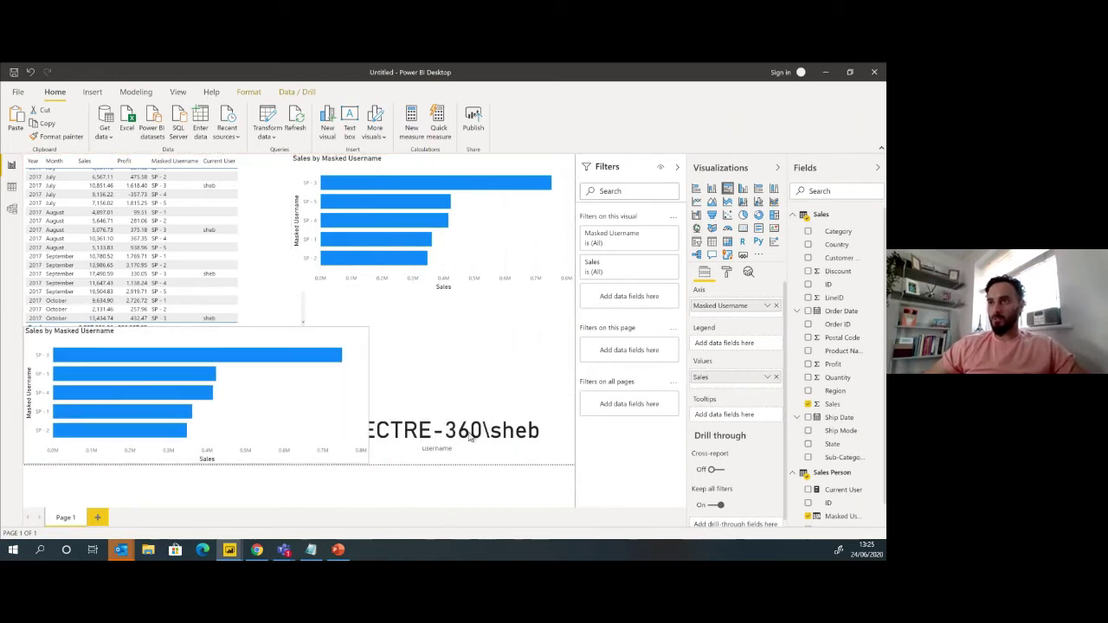
Narrow the username card and widen the lower bar chart toward it.
{"action": "left_click", "coordinate": [390, 433]}
{"action": "left_click_drag", "start_coordinate": [298, 429], "coordinate": [478, 430]}
{"action": "left_click", "coordinate": [357, 400]}
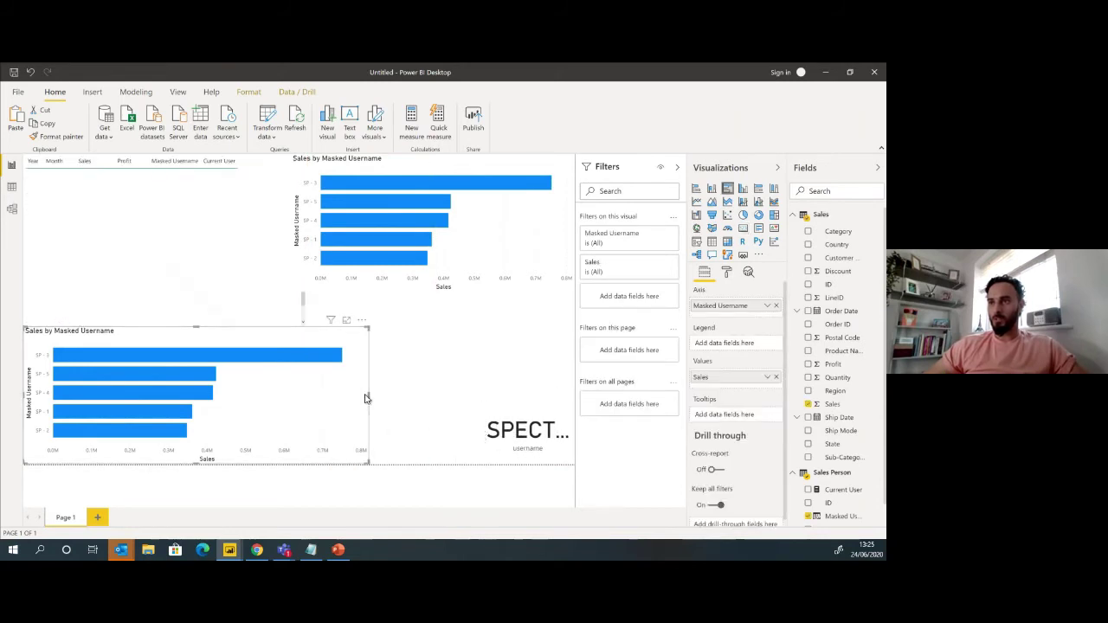
{"action": "left_click_drag", "start_coordinate": [369, 395], "coordinate": [463, 396]}
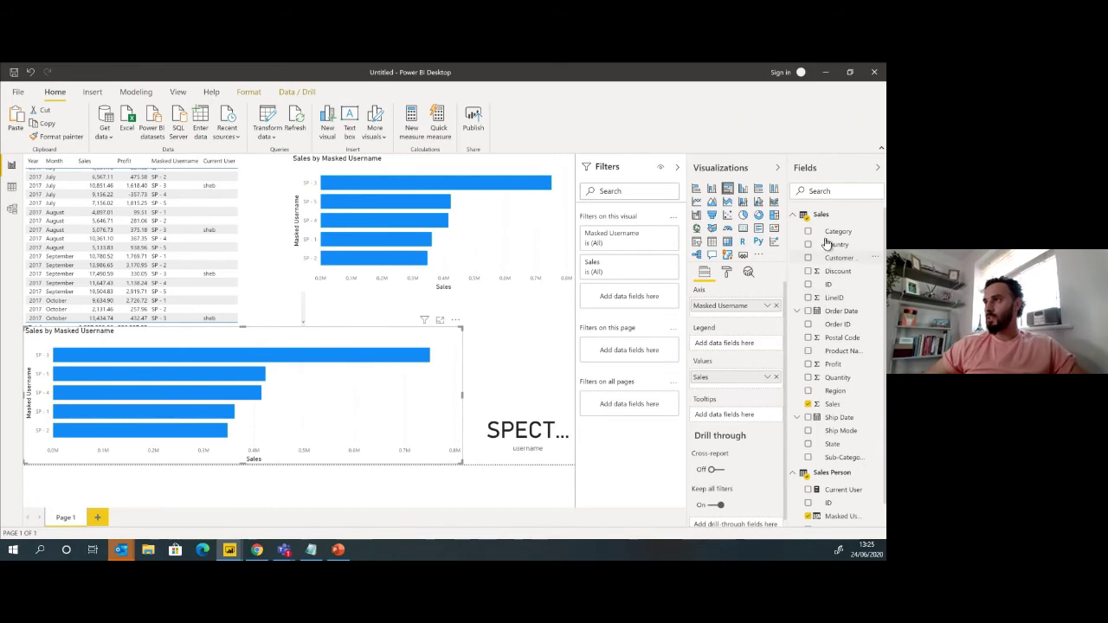
Add Category to the lower chart's axis and convert it to a clustered column chart.
{"action": "left_click_drag", "start_coordinate": [835, 232], "coordinate": [734, 308]}
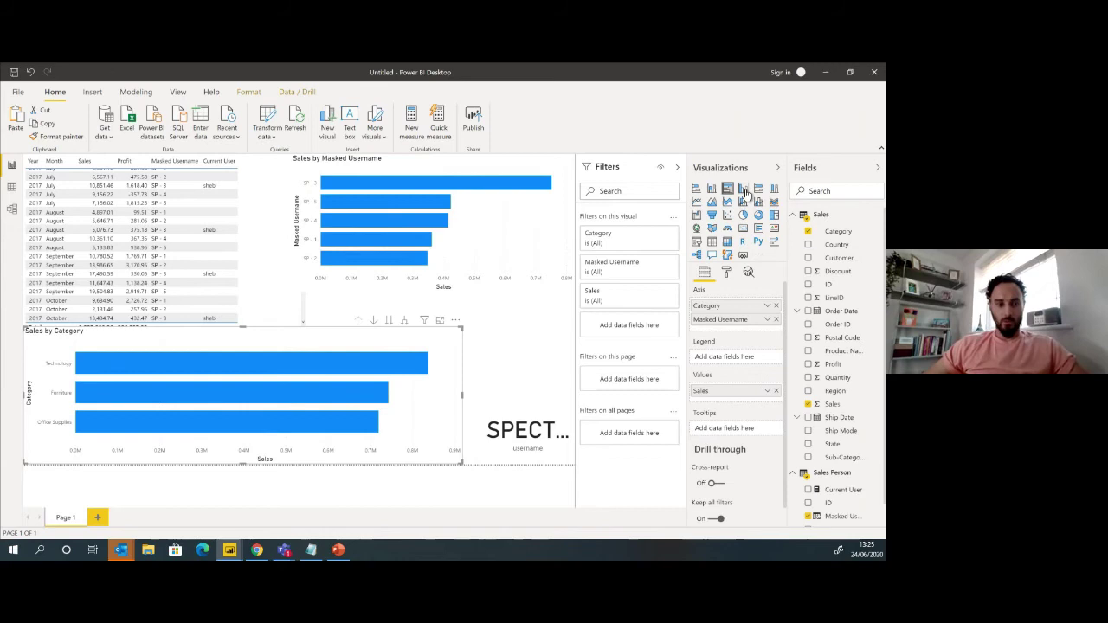
{"action": "left_click", "coordinate": [743, 190]}
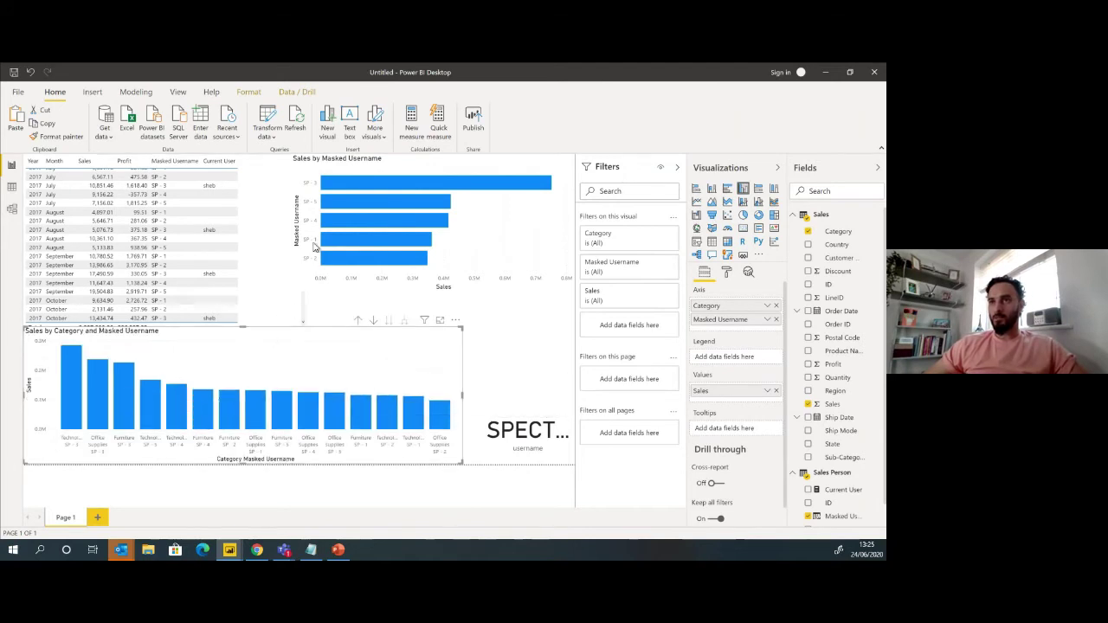
{"action": "left_click", "coordinate": [350, 191]}
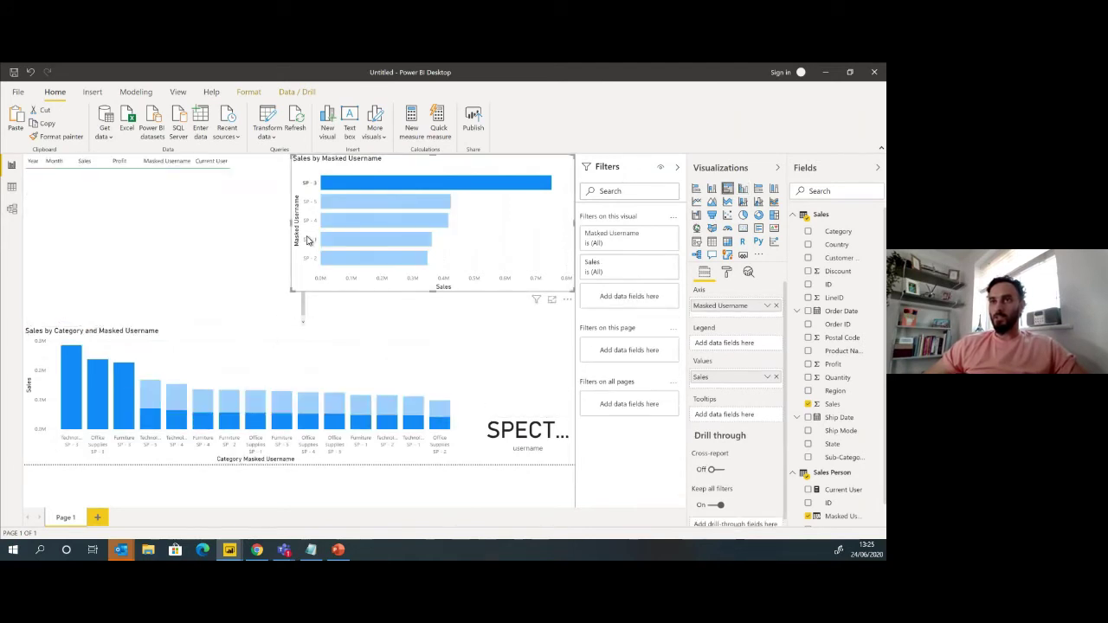
{"action": "left_click", "coordinate": [364, 188]}
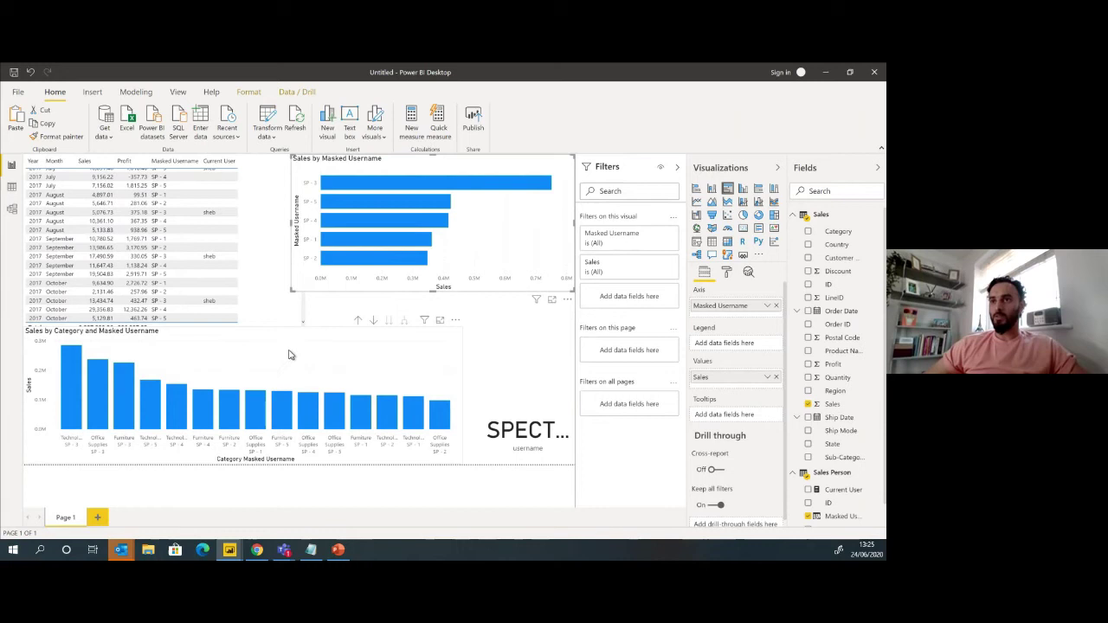
Turn off Concatenate labels on the lower chart's X axis.
{"action": "left_click", "coordinate": [727, 271]}
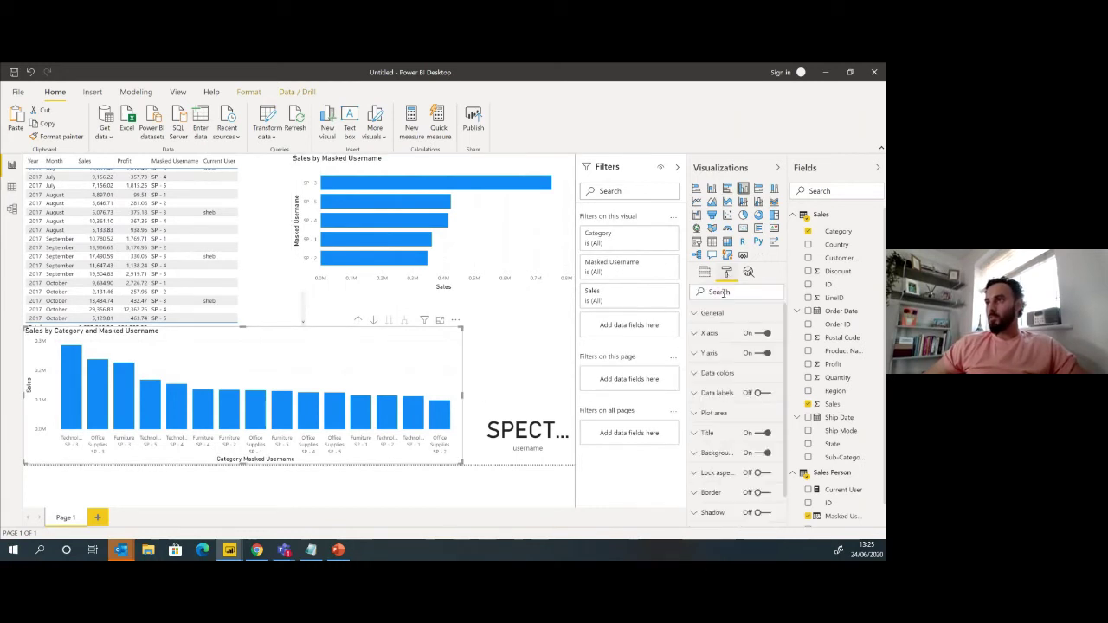
{"action": "left_click", "coordinate": [713, 338]}
{"action": "scroll", "coordinate": [735, 390], "scroll_direction": "down", "scroll_amount": 4}
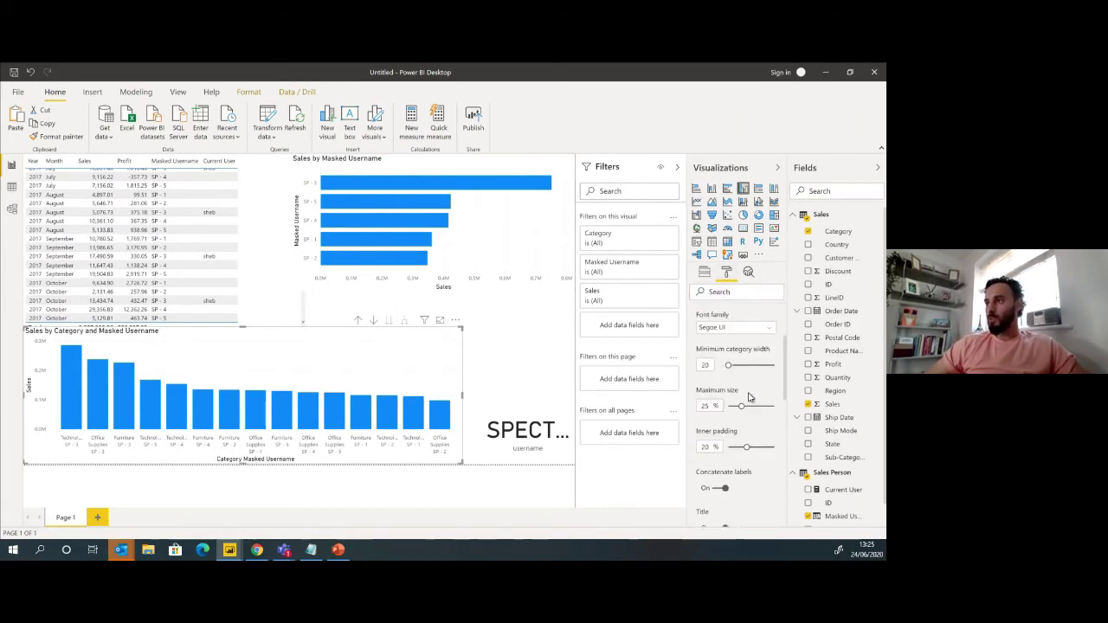
{"action": "left_click", "coordinate": [720, 434]}
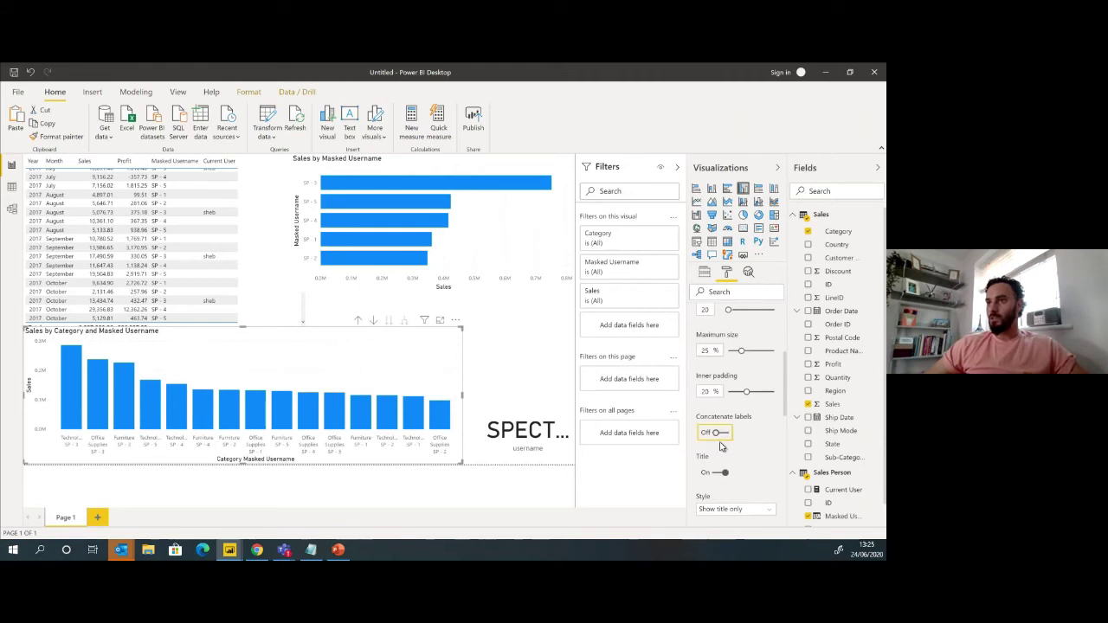
{"action": "left_click", "coordinate": [403, 346]}
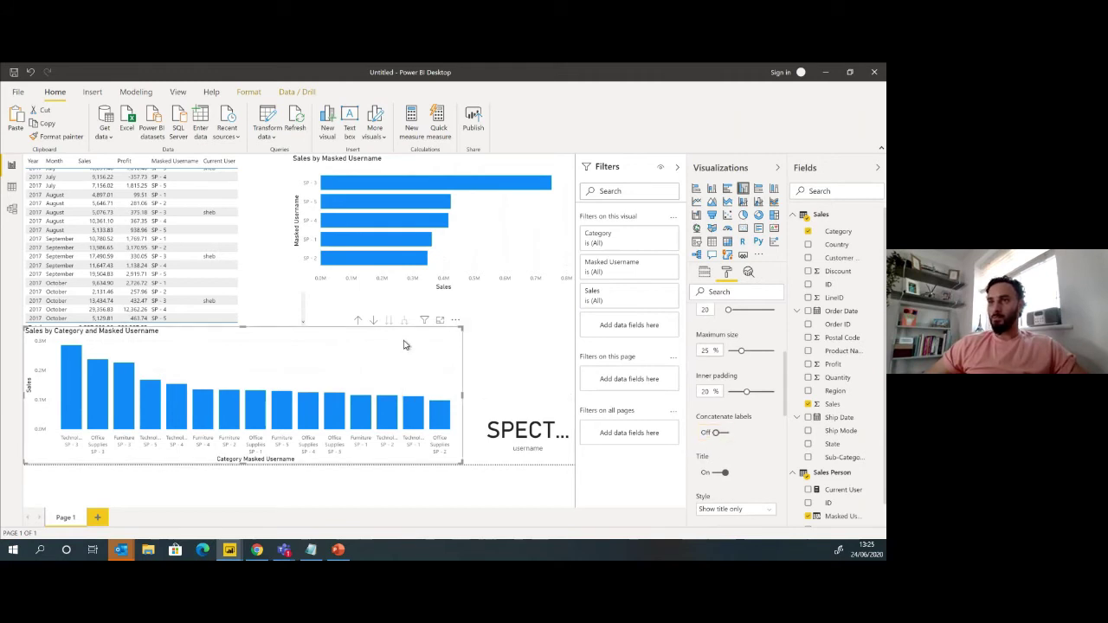
Sort the lower chart by Category Masked Username and make it narrower.
{"action": "left_click", "coordinate": [456, 323]}
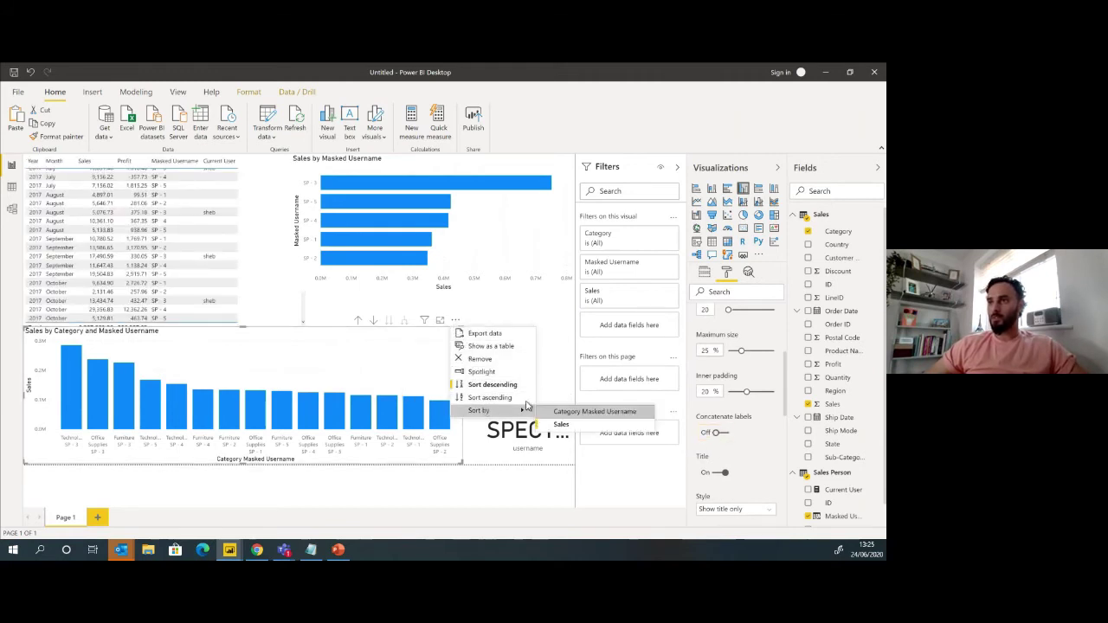
{"action": "mouse_move", "coordinate": [502, 417]}
{"action": "left_click", "coordinate": [564, 414]}
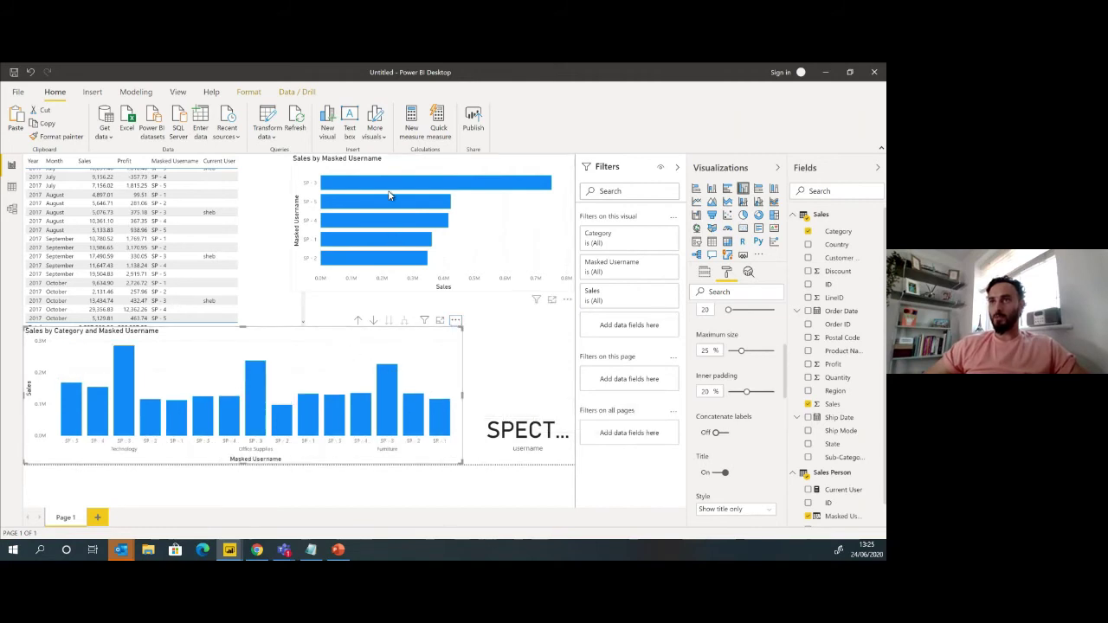
{"action": "left_click", "coordinate": [450, 182]}
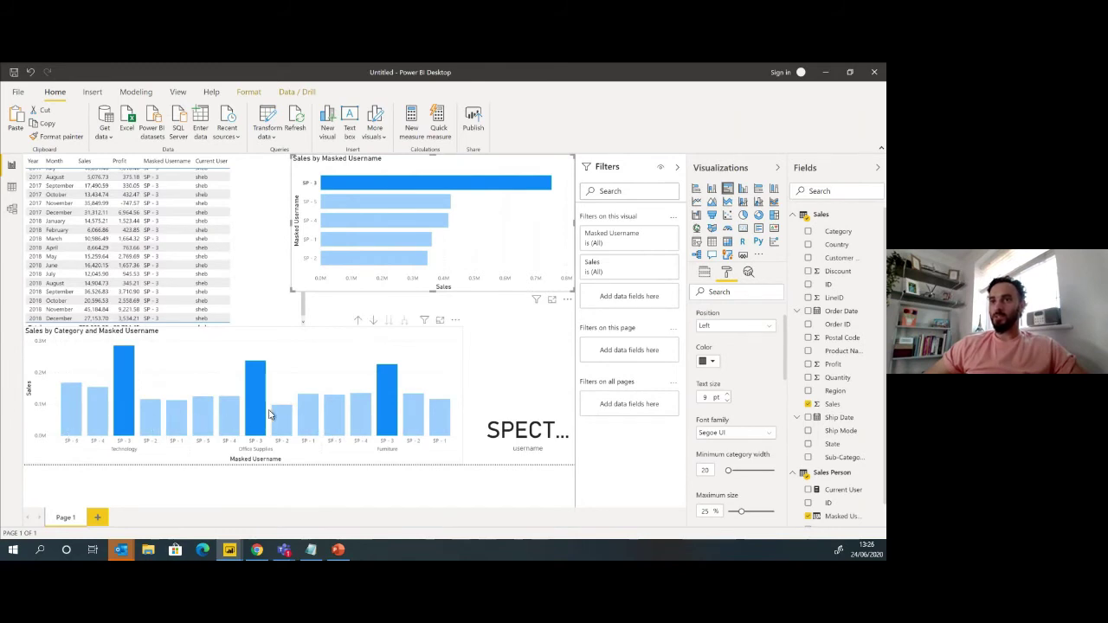
{"action": "left_click", "coordinate": [453, 393]}
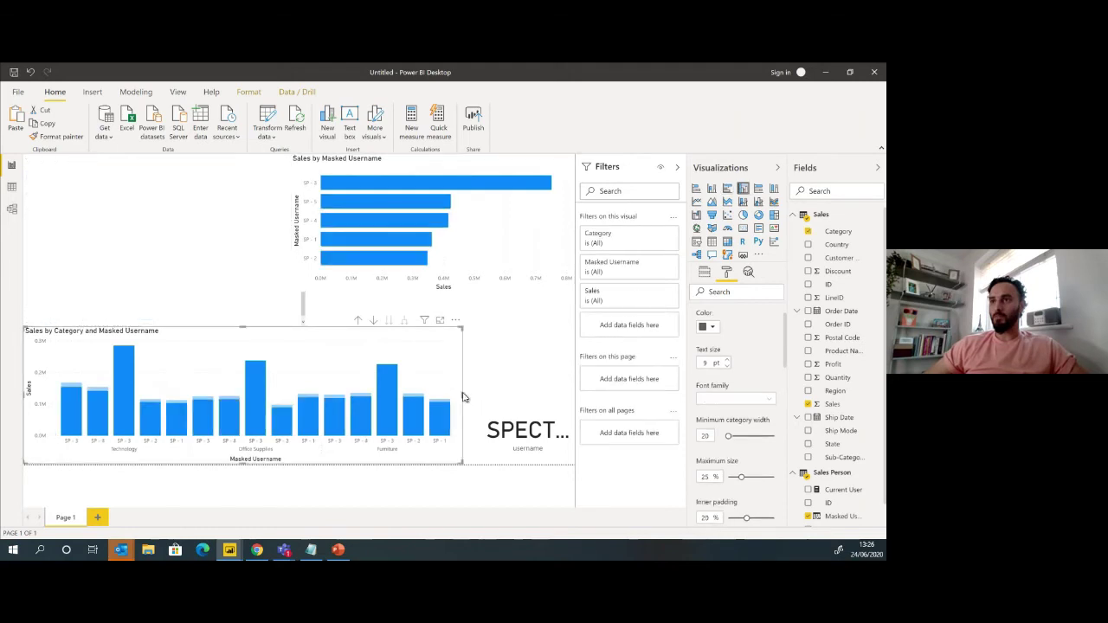
{"action": "left_click_drag", "start_coordinate": [460, 390], "coordinate": [384, 390]}
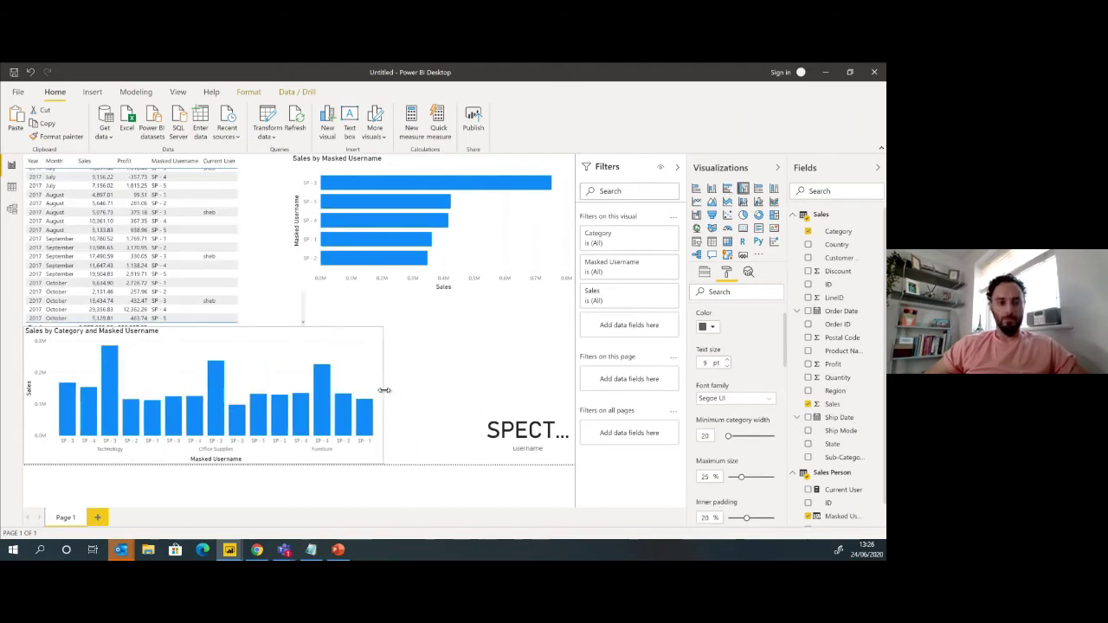
Delete the username card and add a matrix with Order Date rows, Masked Username columns and Sales values.
{"action": "left_click", "coordinate": [499, 419]}
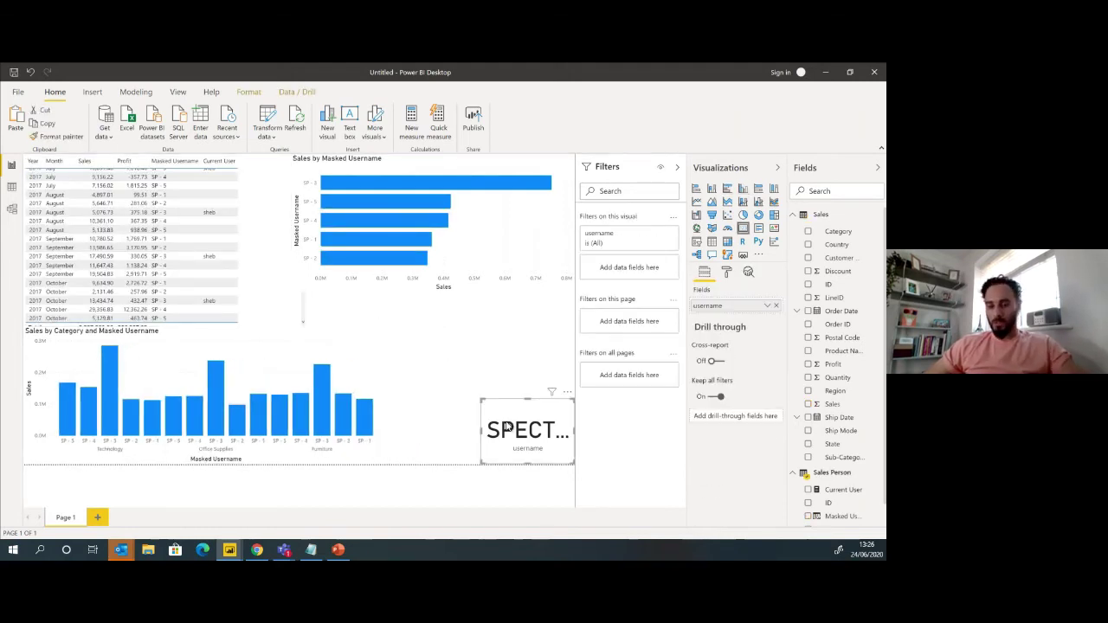
{"action": "key", "text": "Delete"}
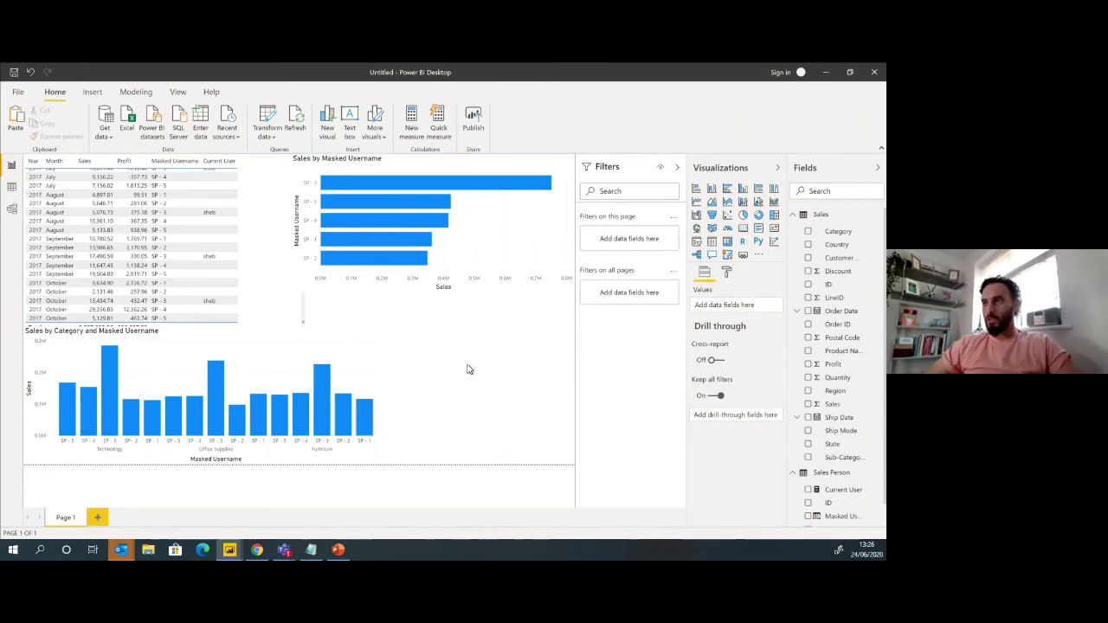
{"action": "left_click", "coordinate": [728, 243]}
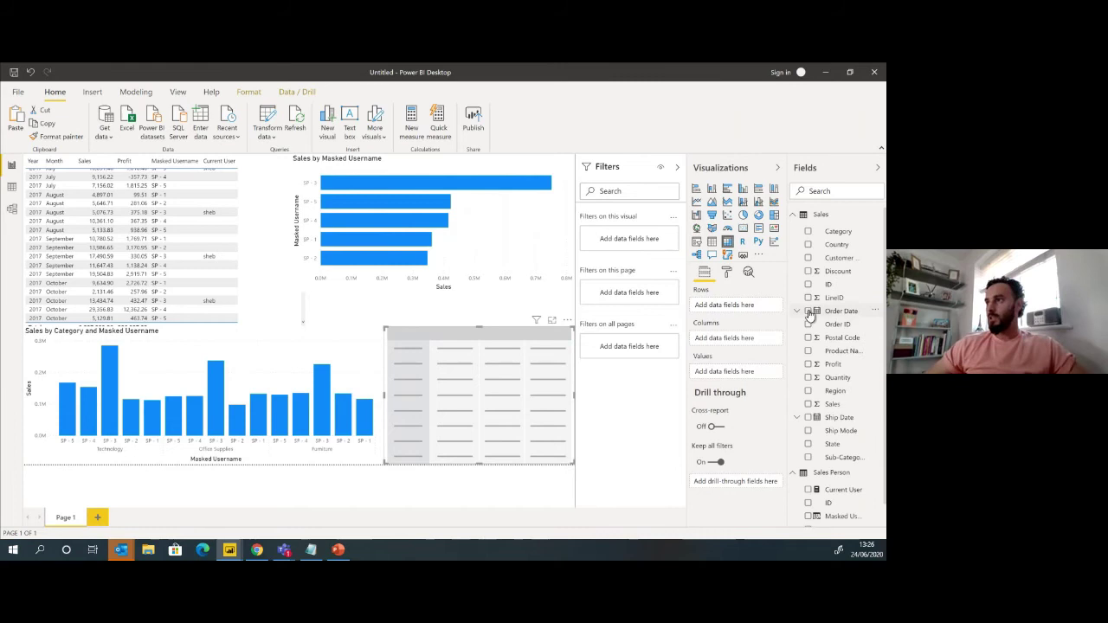
{"action": "left_click_drag", "start_coordinate": [407, 421], "coordinate": [424, 404]}
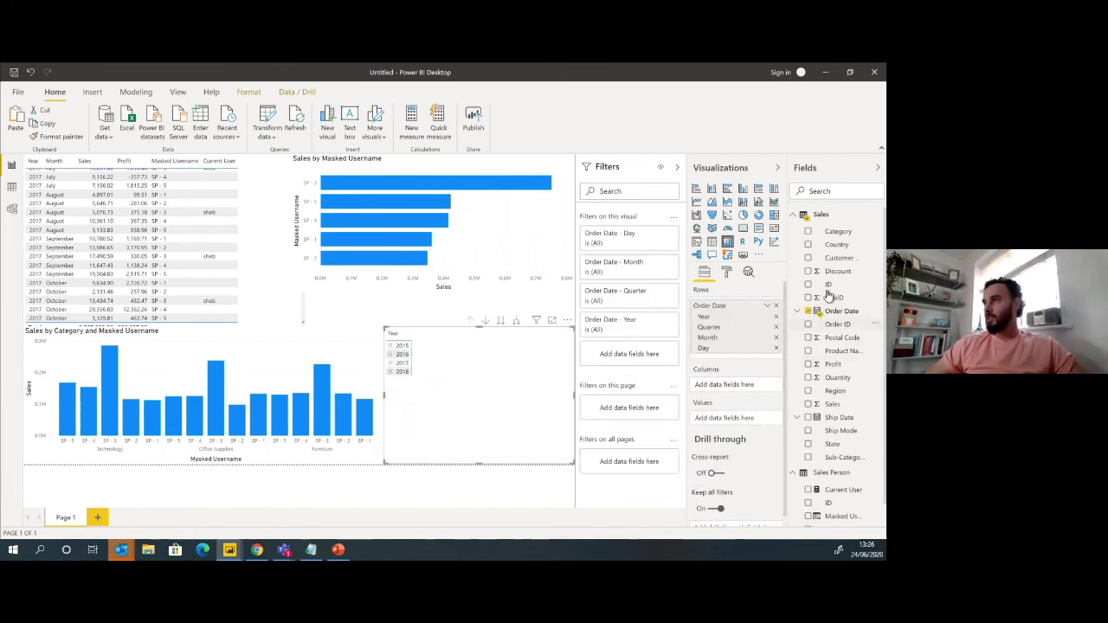
{"action": "left_click", "coordinate": [793, 216]}
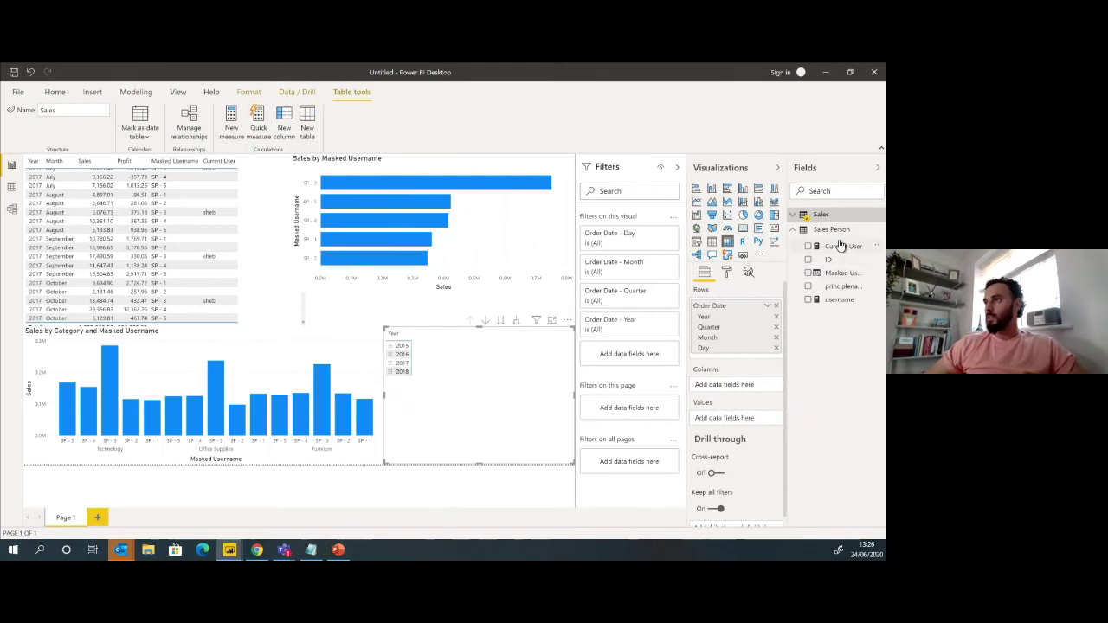
{"action": "left_click_drag", "start_coordinate": [836, 285], "coordinate": [793, 260]}
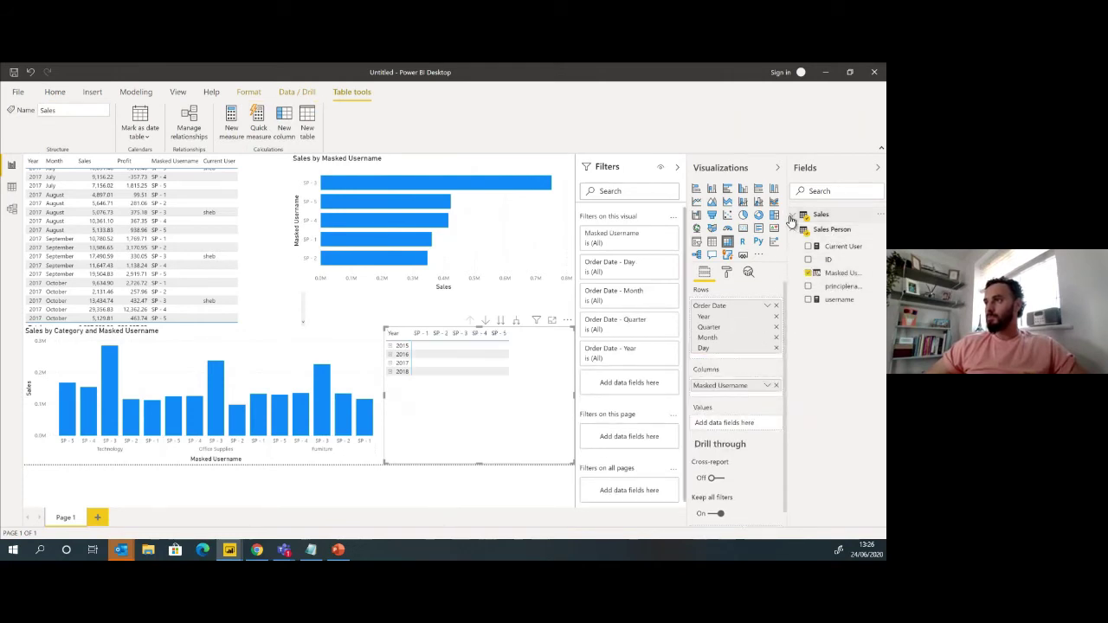
{"action": "left_click", "coordinate": [793, 215]}
{"action": "left_click_drag", "start_coordinate": [833, 405], "coordinate": [750, 424]}
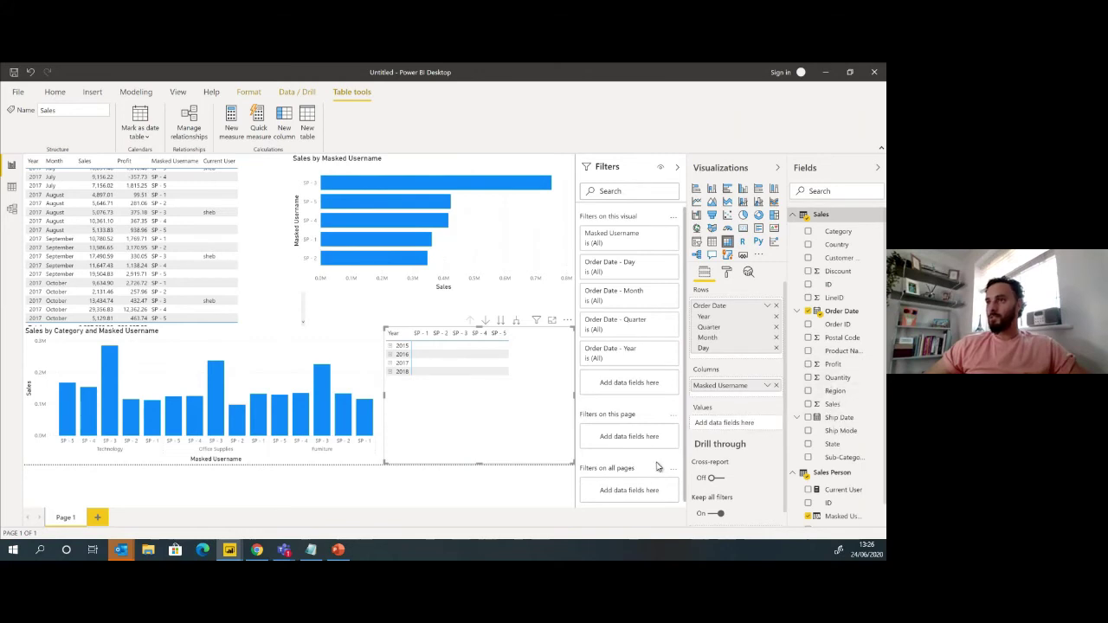
Narrow the bar chart, widen the matrix and shrink the table so its Total row shows.
{"action": "left_click", "coordinate": [365, 387]}
{"action": "left_click_drag", "start_coordinate": [382, 395], "coordinate": [356, 391]}
{"action": "left_click", "coordinate": [387, 390]}
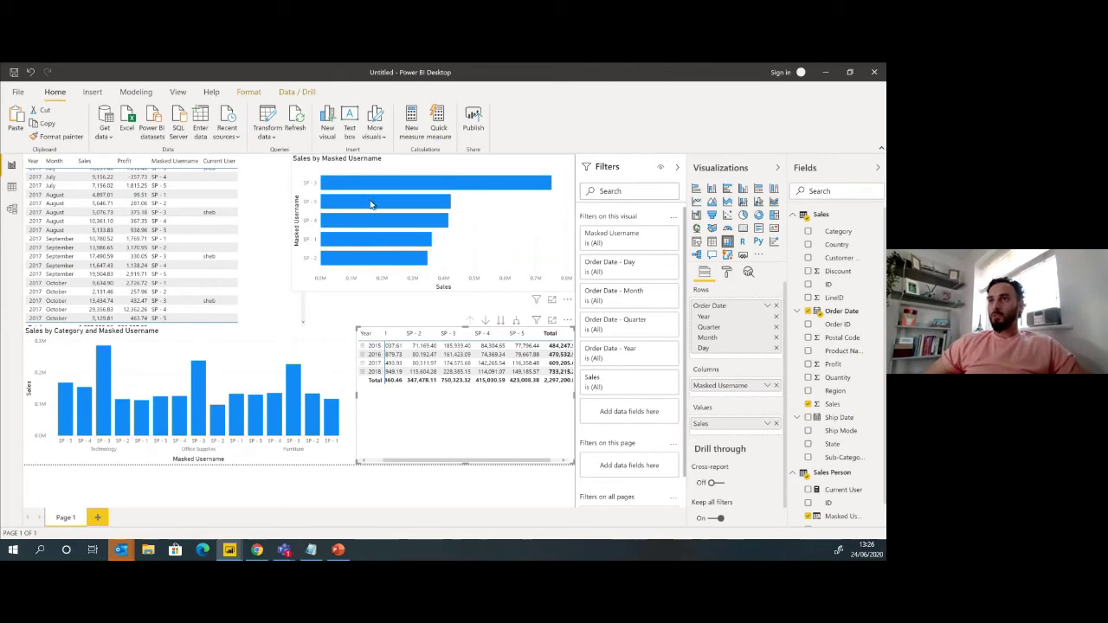
{"action": "left_click", "coordinate": [294, 318]}
{"action": "left_click_drag", "start_coordinate": [303, 323], "coordinate": [254, 321]}
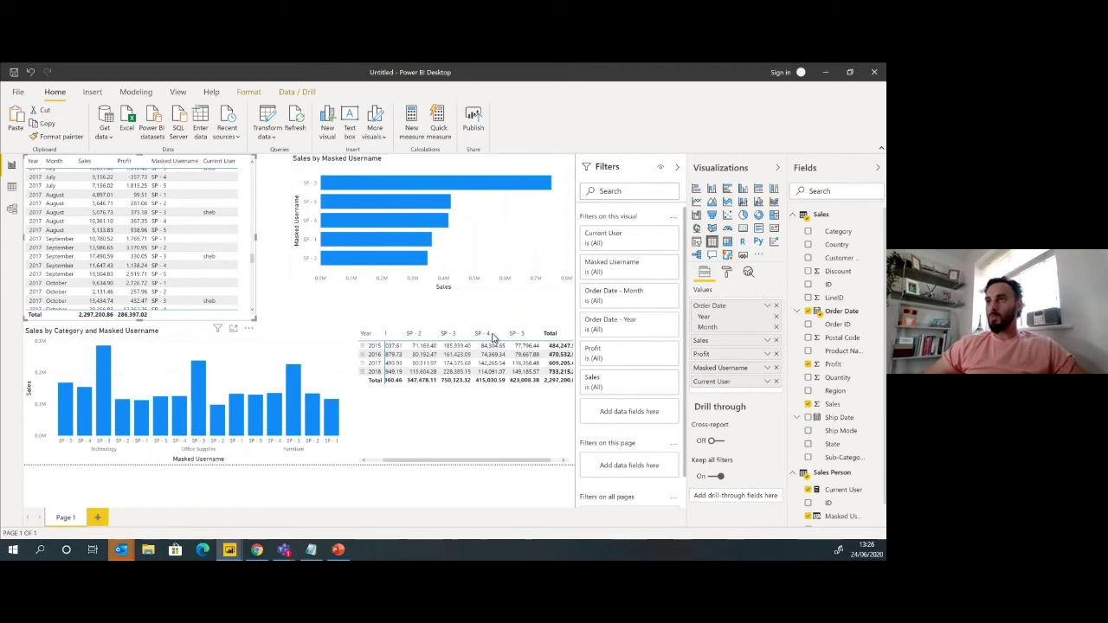
Move the Sales by Masked Username chart slightly lower, below the slicer.
{"action": "left_click", "coordinate": [467, 178]}
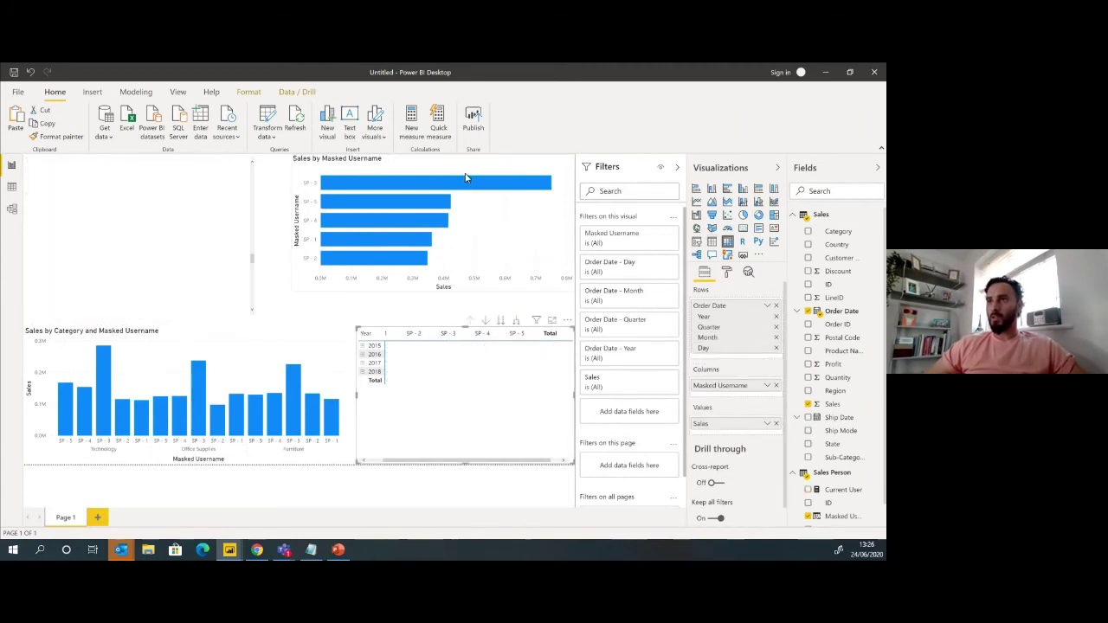
{"action": "left_click_drag", "start_coordinate": [464, 168], "coordinate": [472, 182]}
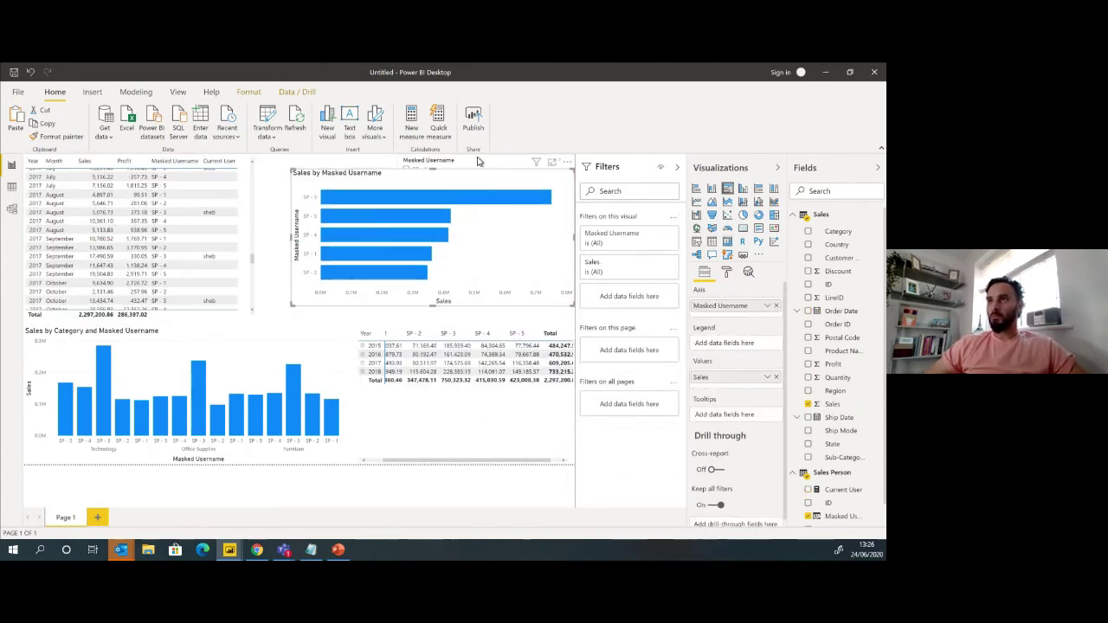
{"action": "left_click", "coordinate": [478, 162]}
Filter the slicer to SP-3, SP-2 and SP-1, then clear it to show all users.
{"action": "left_click", "coordinate": [417, 187]}
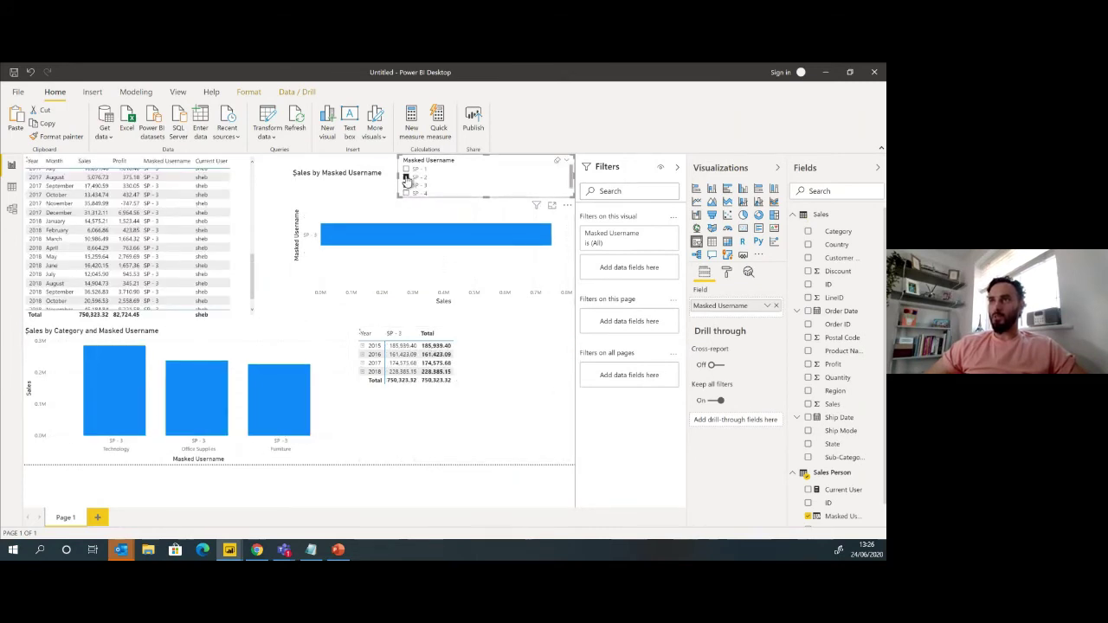
{"action": "left_click", "coordinate": [406, 178]}
{"action": "left_click", "coordinate": [406, 169]}
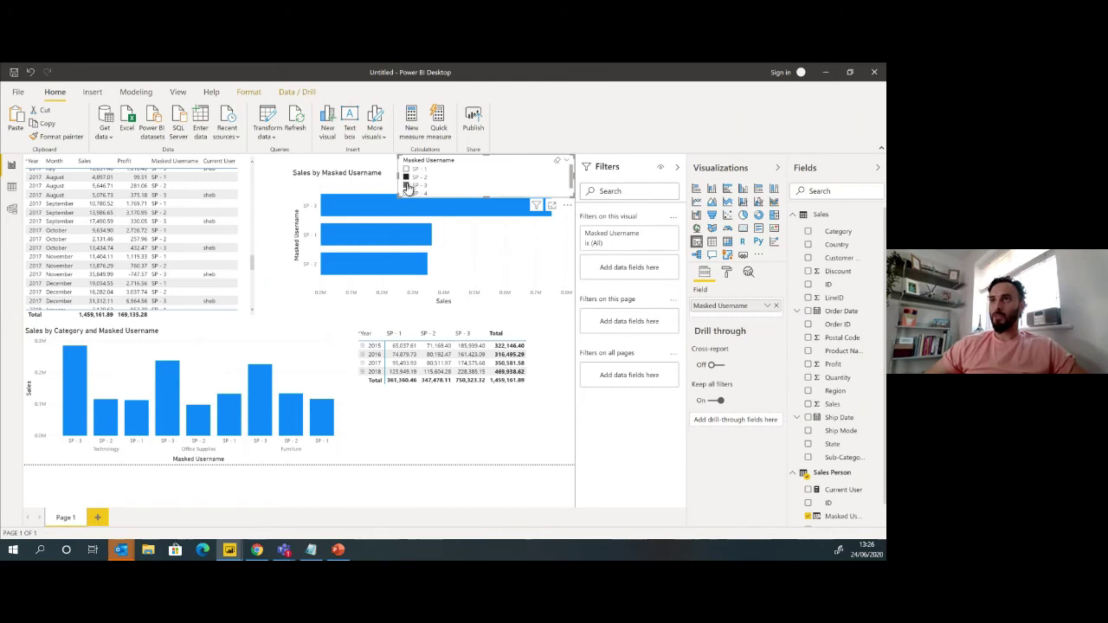
{"action": "left_click", "coordinate": [407, 187]}
{"action": "left_click", "coordinate": [407, 186]}
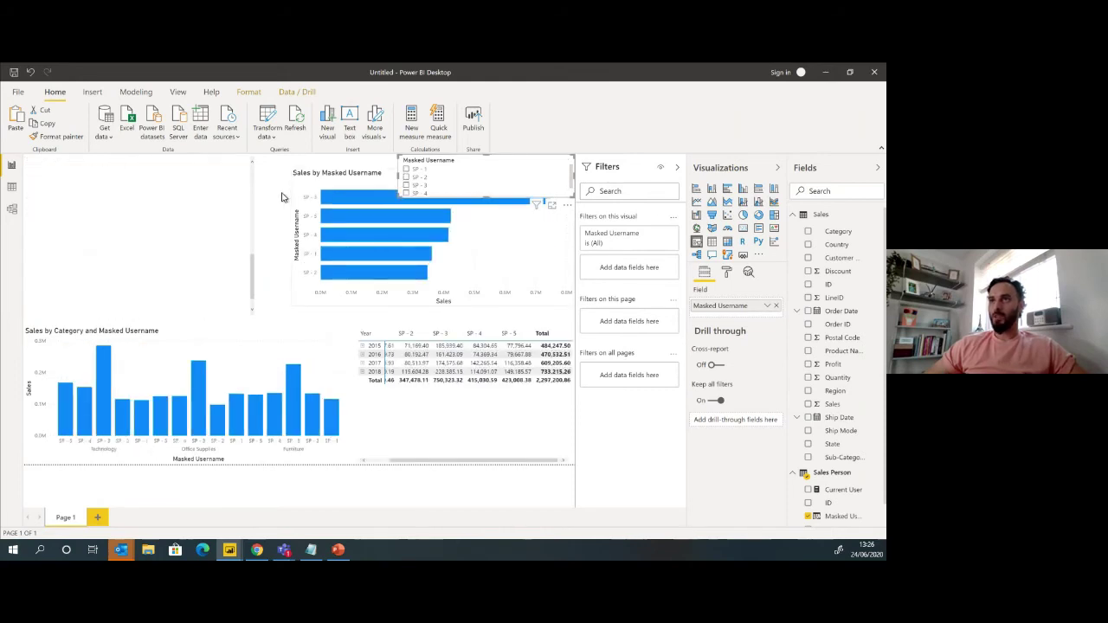
{"action": "left_click", "coordinate": [523, 261]}
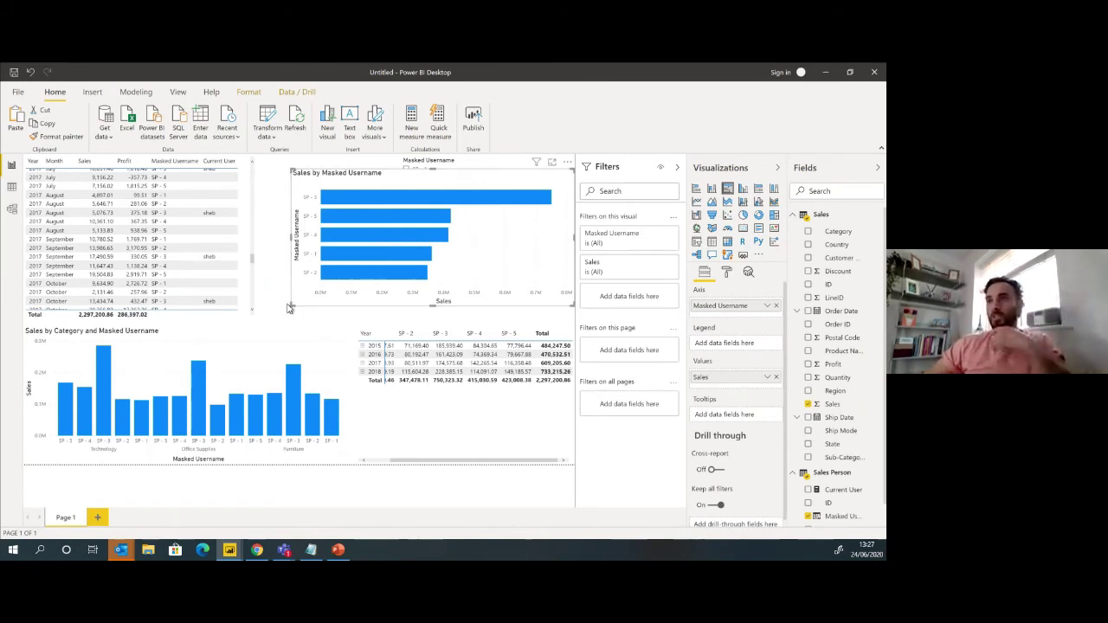
{"action": "left_click", "coordinate": [400, 455]}
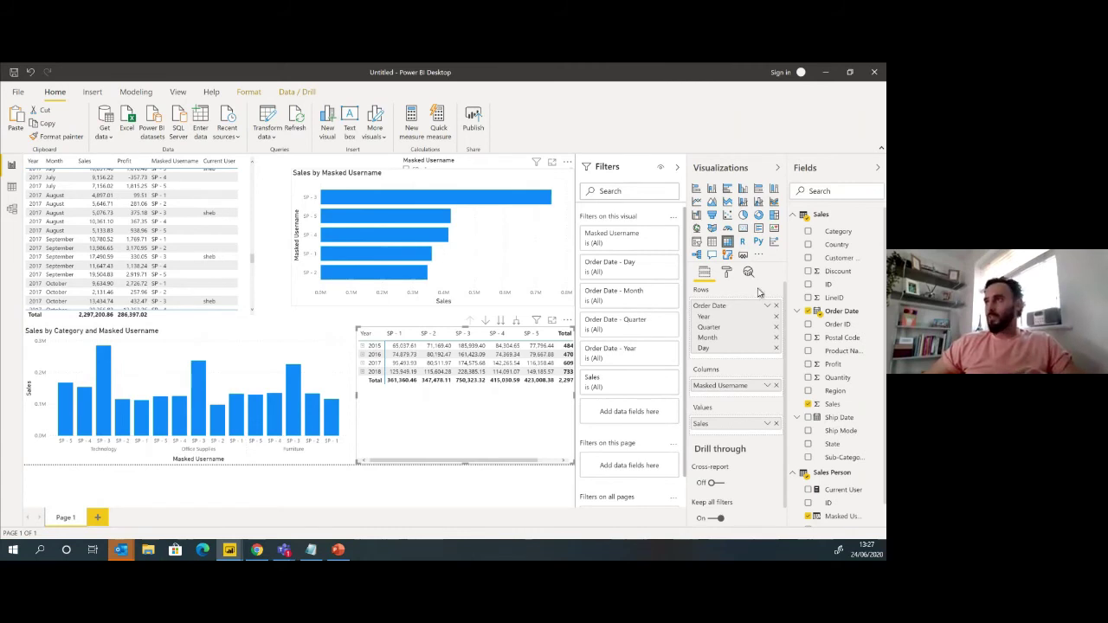
{"action": "left_click", "coordinate": [795, 216]}
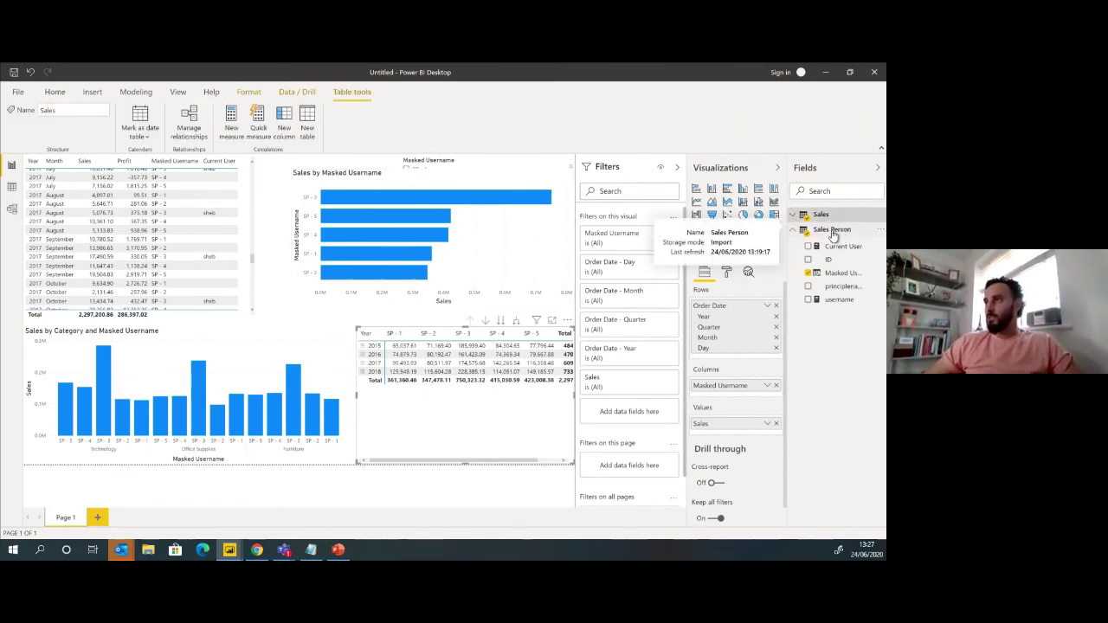
{"action": "right_click", "coordinate": [832, 234]}
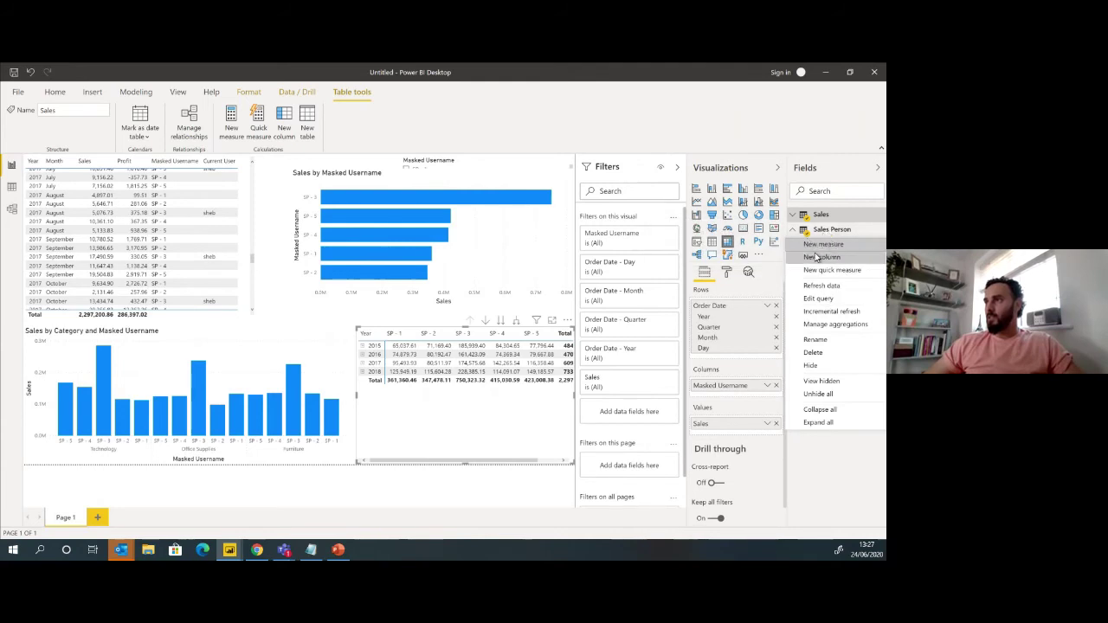
{"action": "left_click", "coordinate": [824, 258]}
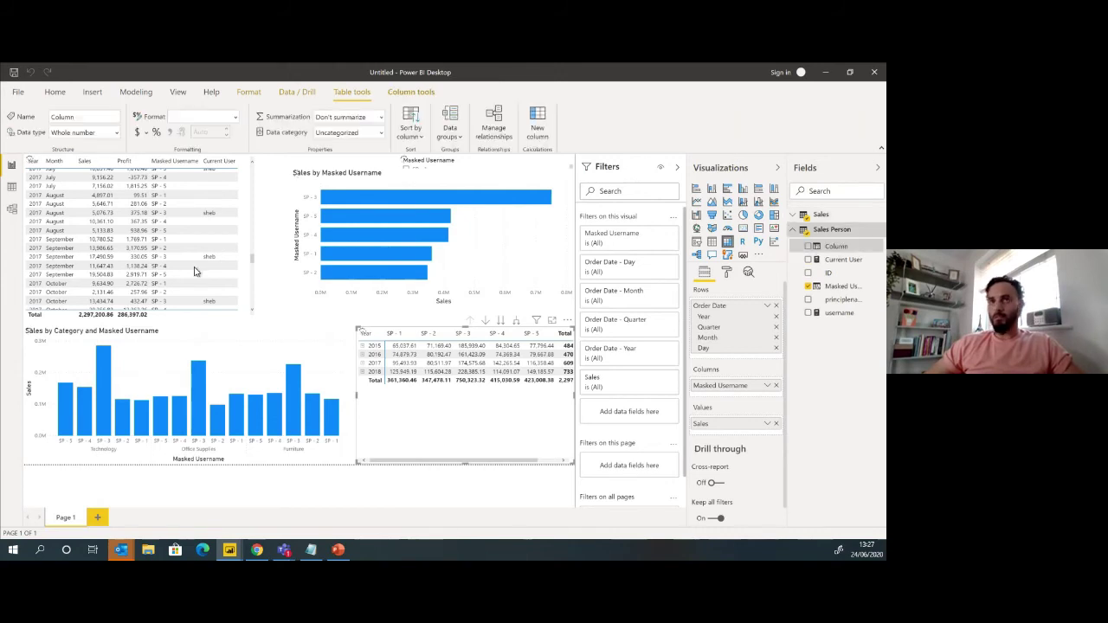
{"action": "right_click", "coordinate": [830, 232]}
Create the Sales Person measure BG Colour = IF(NOT ISBLANK([Current User]), "Pink", "light grey").
{"action": "left_click", "coordinate": [127, 240]}
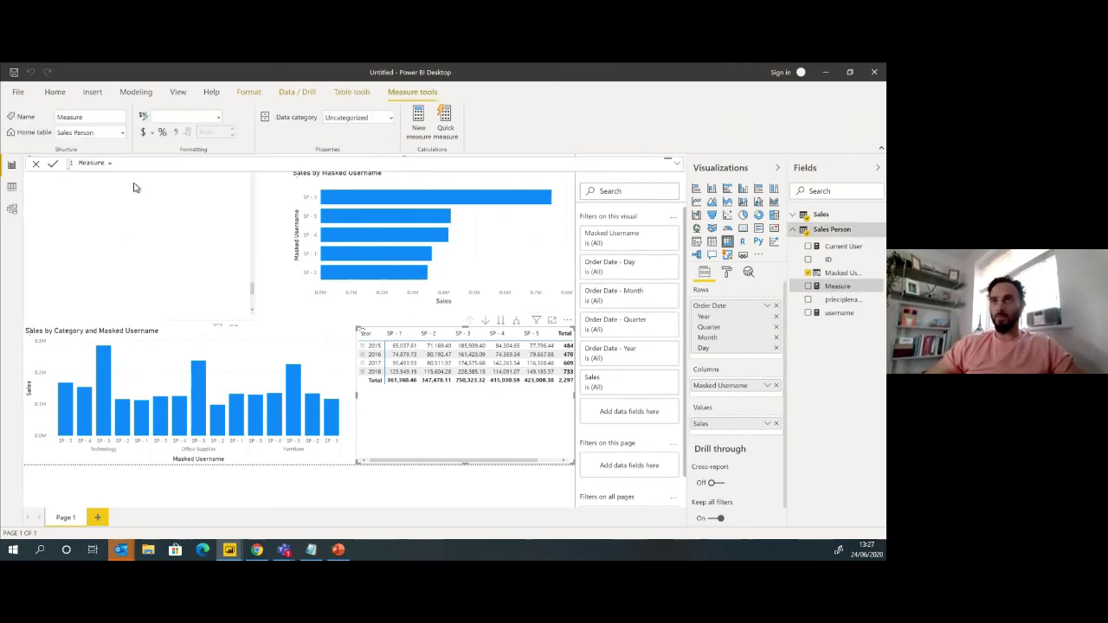
{"action": "double_click", "coordinate": [96, 163]}
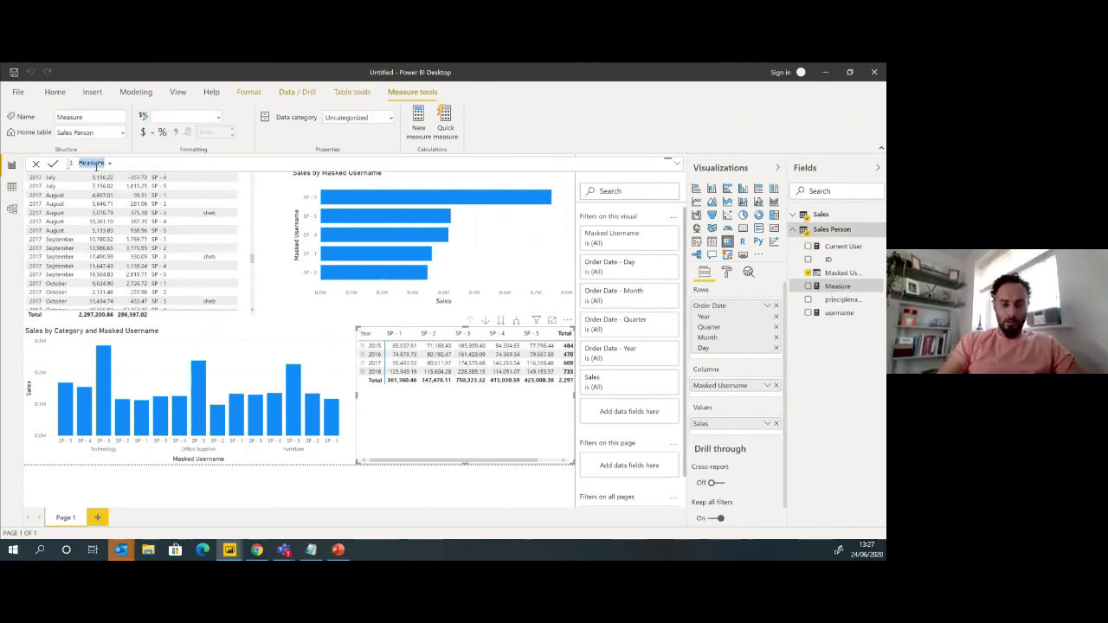
{"action": "type", "text": "Bo"}
{"action": "type", "text": " Colour"}
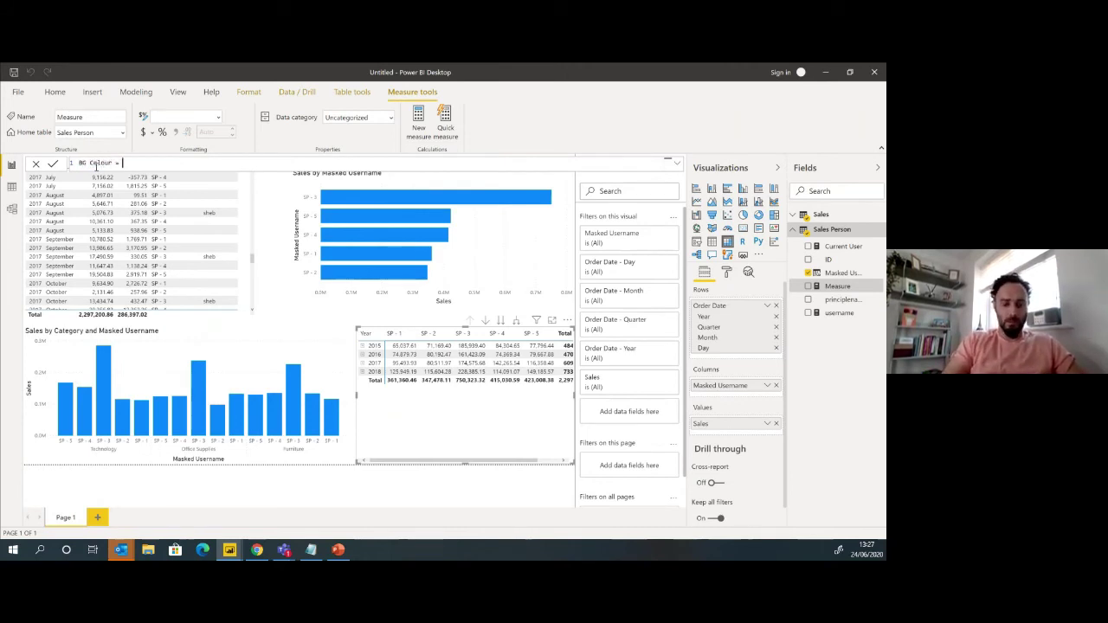
{"action": "type", "text": "IF(N"}
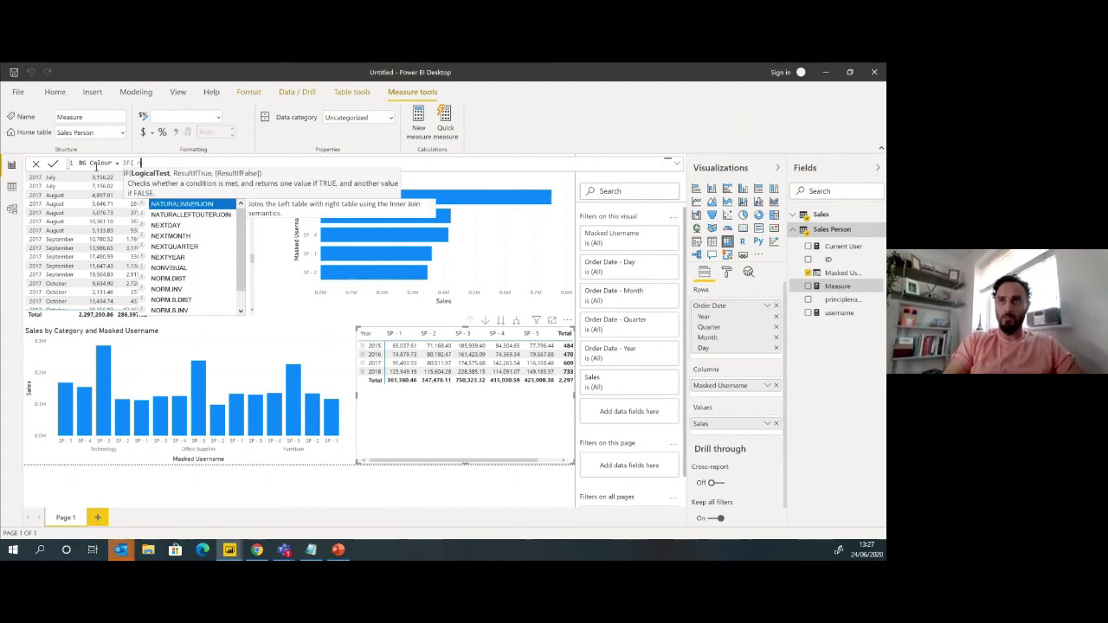
{"action": "type", "text": "ot "}
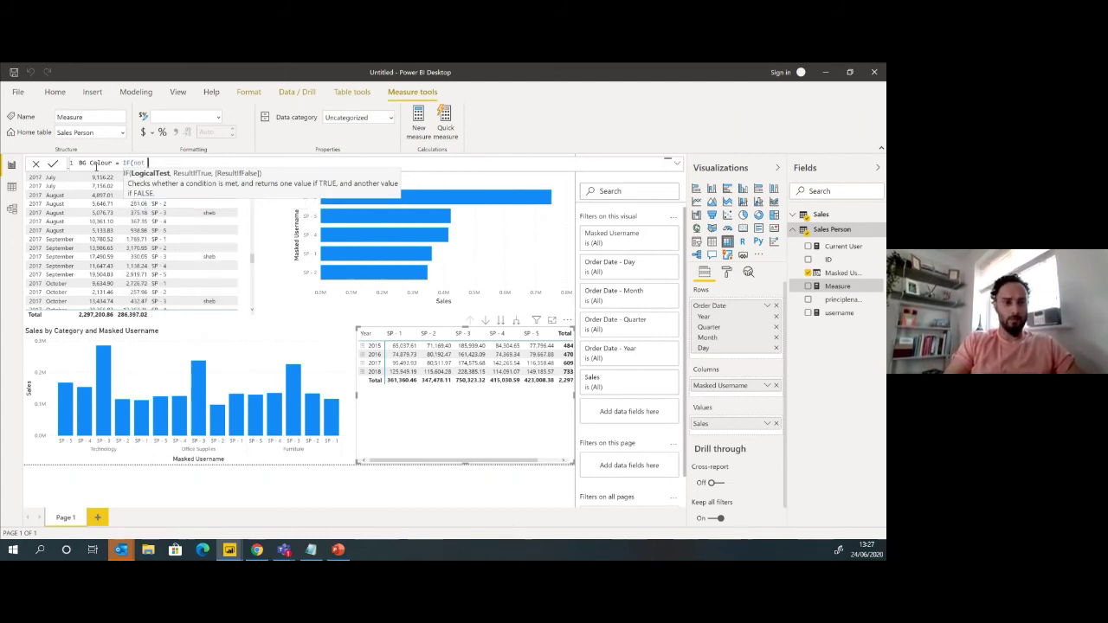
{"action": "type", "text": "ISBLANK("}
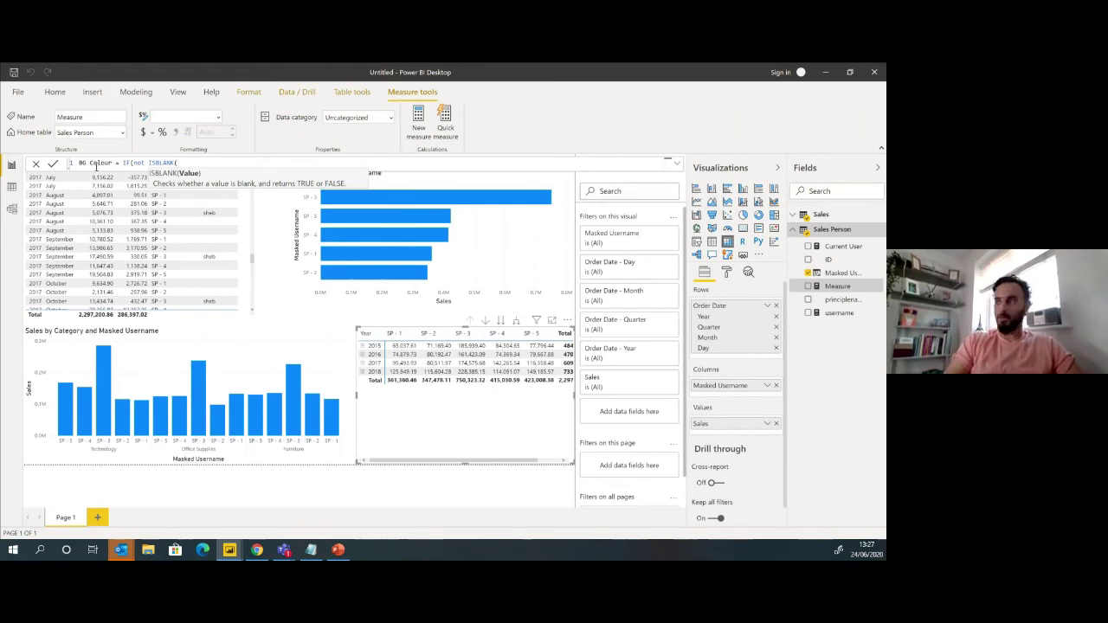
{"action": "type", "text": "curre"}
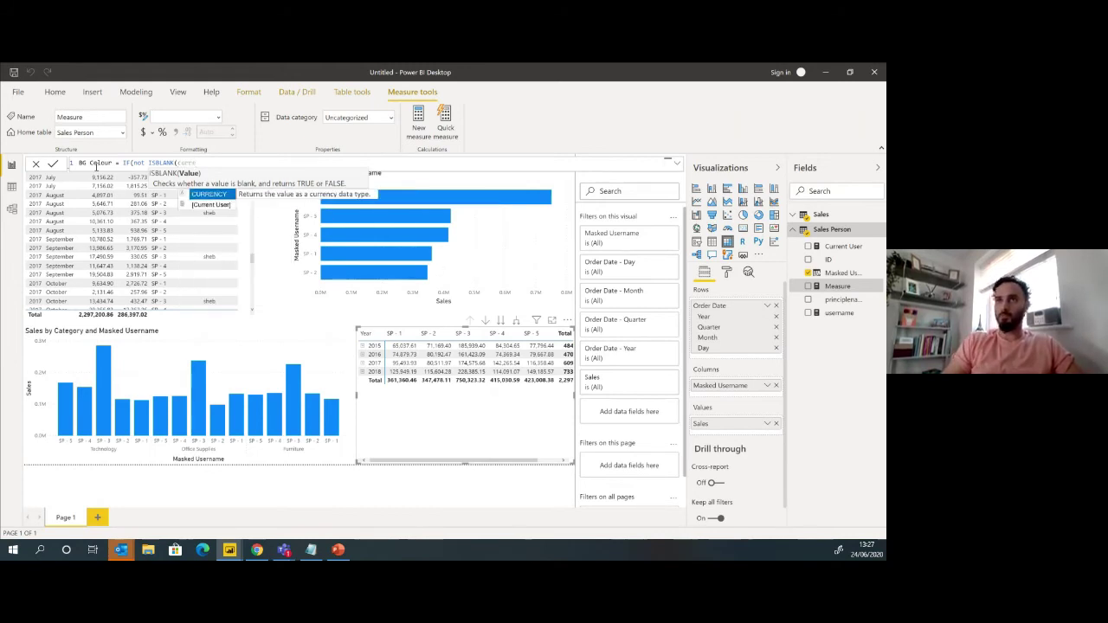
{"action": "key", "text": "Down"}
{"action": "key", "text": "Tab"}
{"action": "type", "text": ")"}
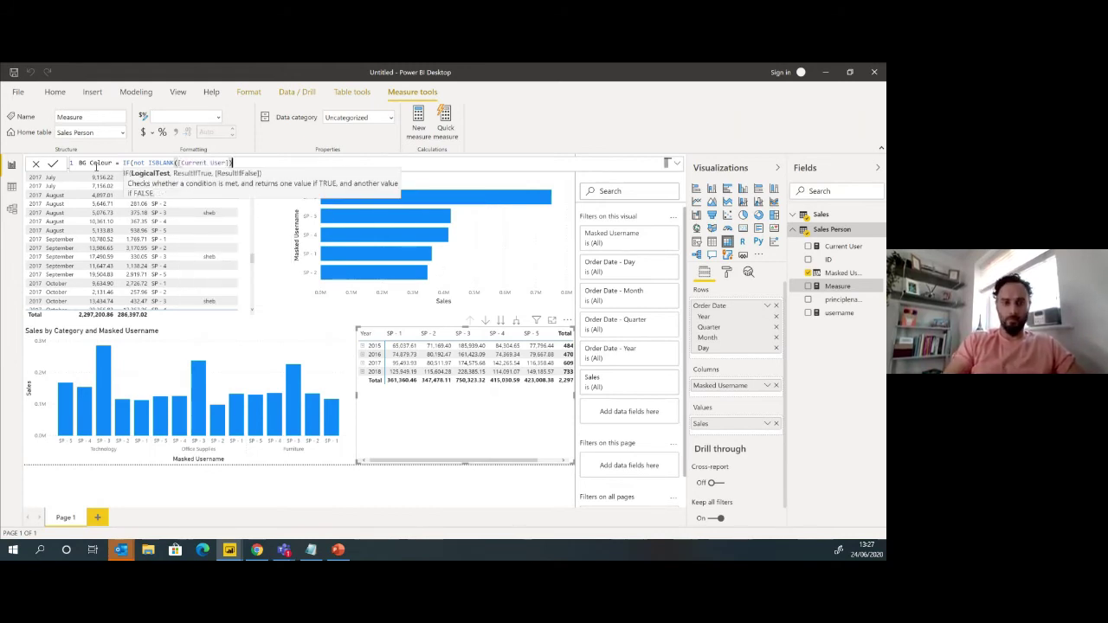
{"action": "type", "text": "),"}
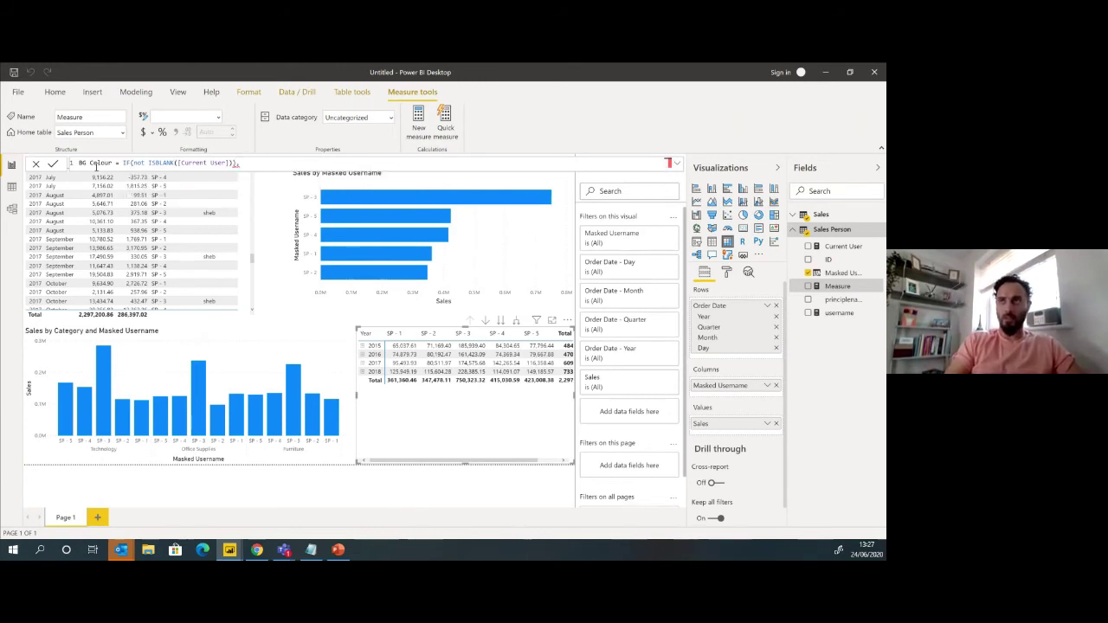
{"action": "key", "text": "BackSpace"}
{"action": "type", "text": ","}
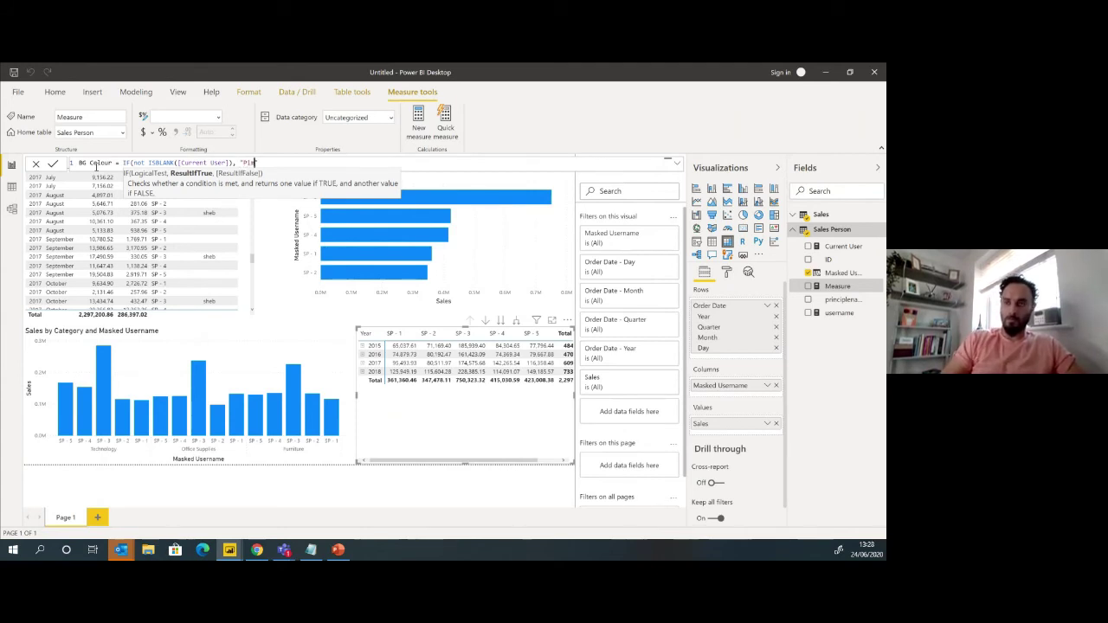
{"action": "type", "text": "\"Pink\""}
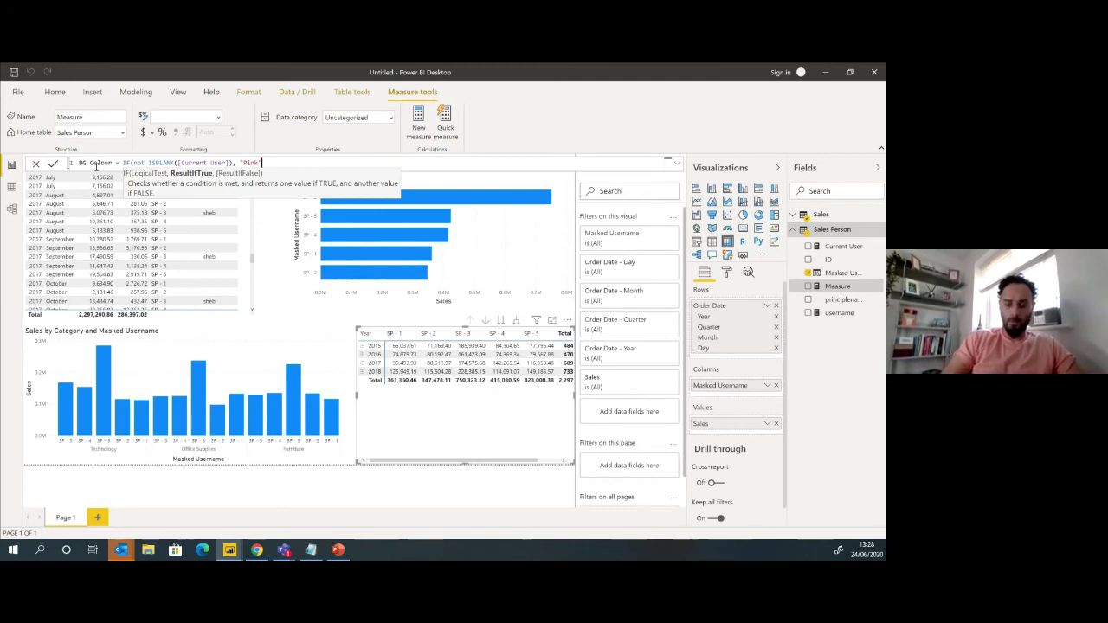
{"action": "type", "text": ", \"light gre"}
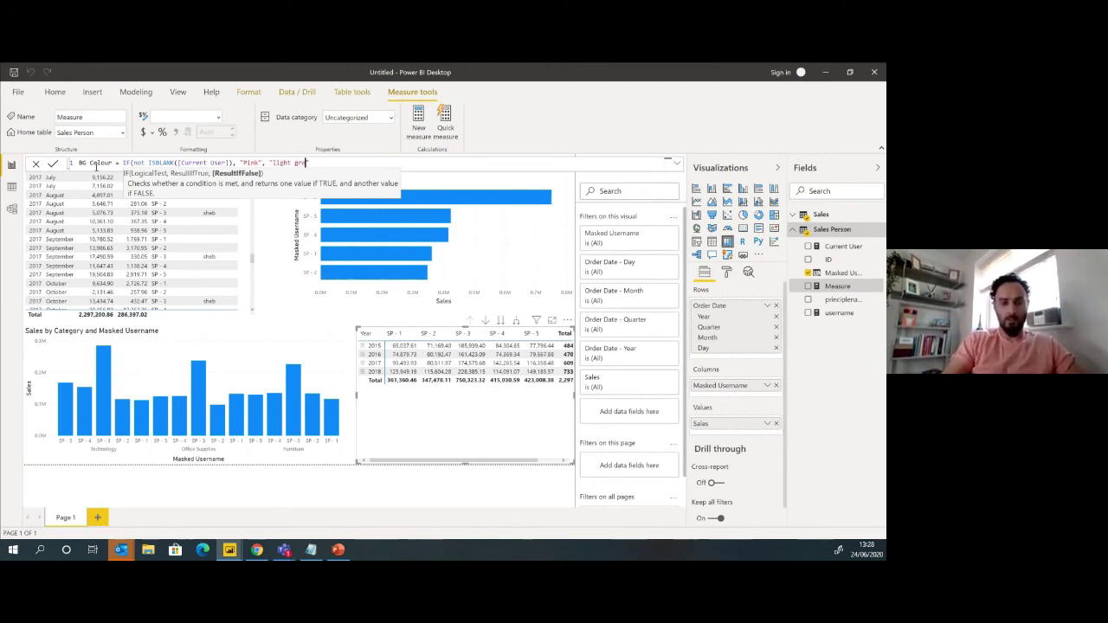
{"action": "type", "text": "y\")"}
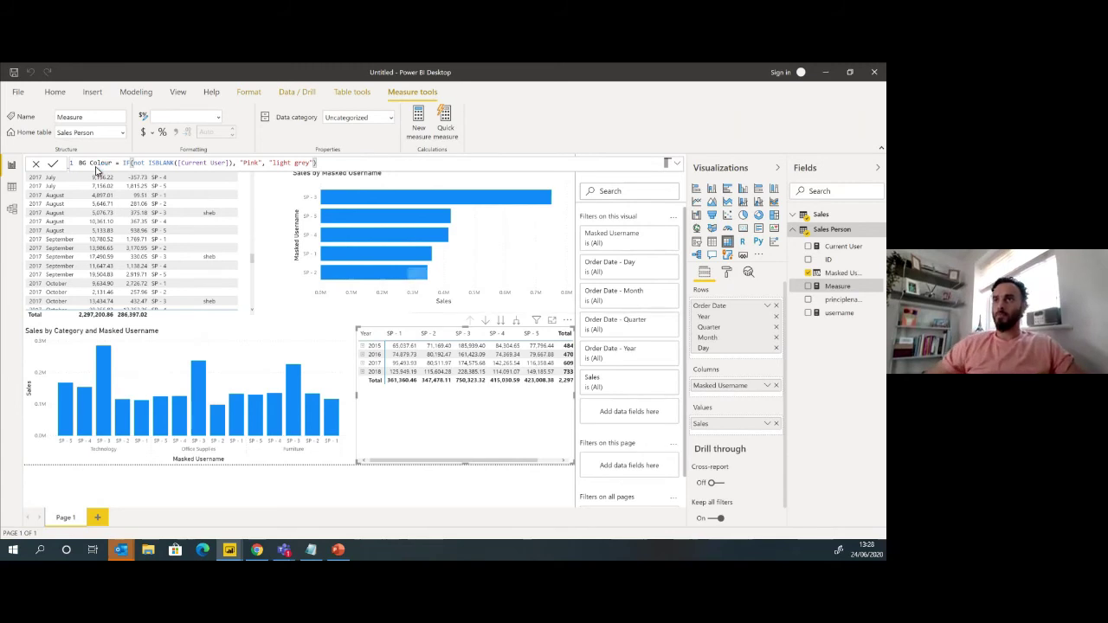
{"action": "key", "text": "Return"}
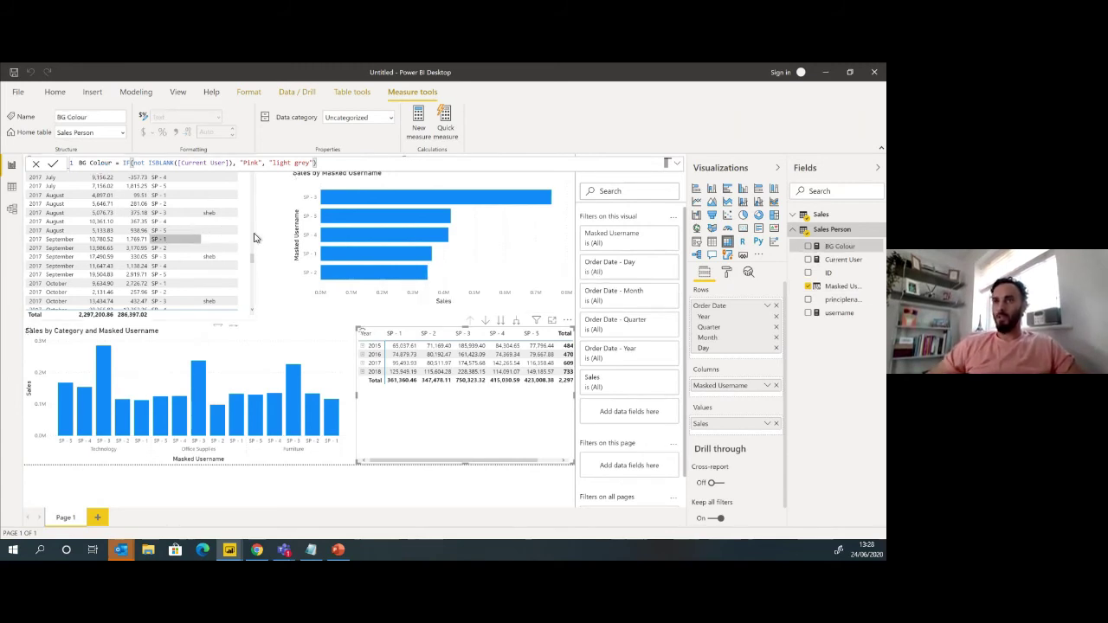
Colour the Sales by Masked Username bars by field value from Sales Person's BG Colour.
{"action": "left_click", "coordinate": [354, 238]}
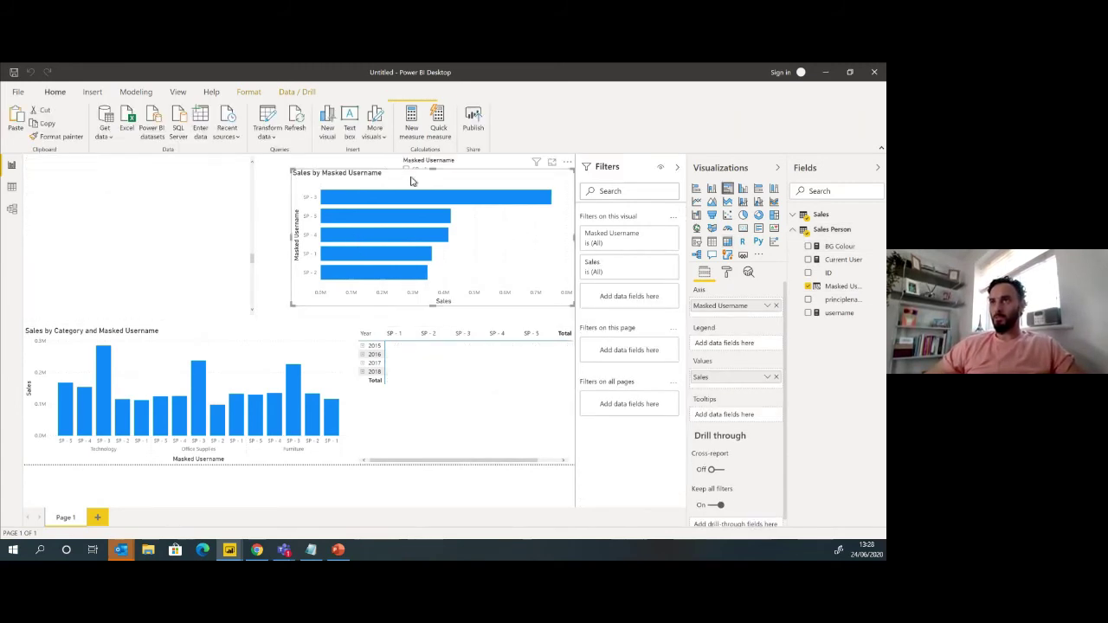
{"action": "left_click", "coordinate": [727, 271]}
{"action": "left_click", "coordinate": [734, 373]}
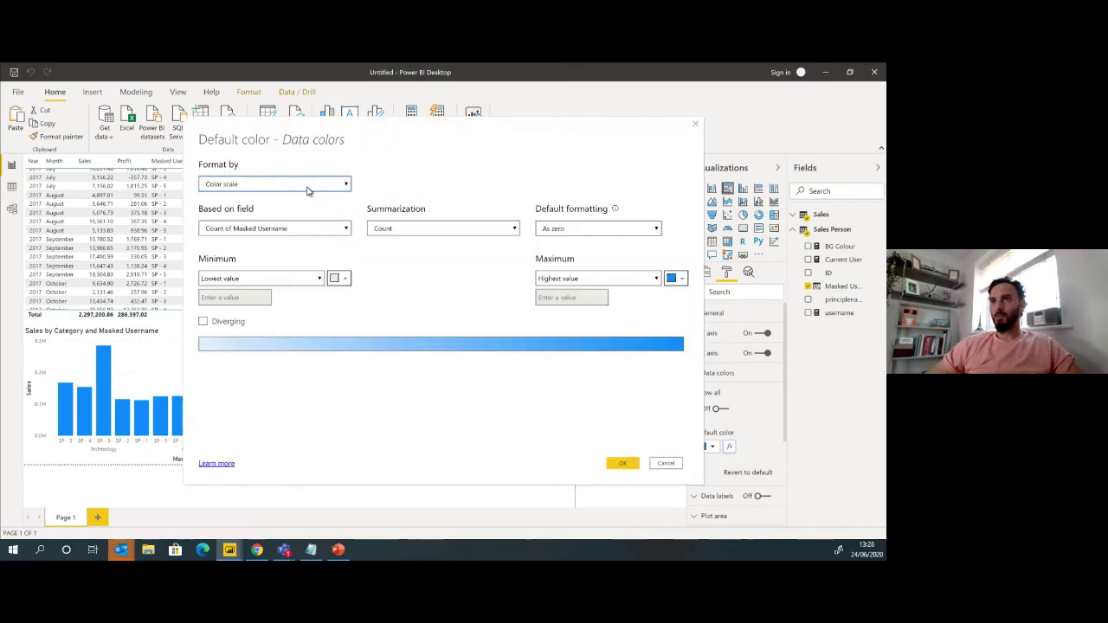
{"action": "left_click", "coordinate": [308, 184]}
{"action": "left_click", "coordinate": [273, 230]}
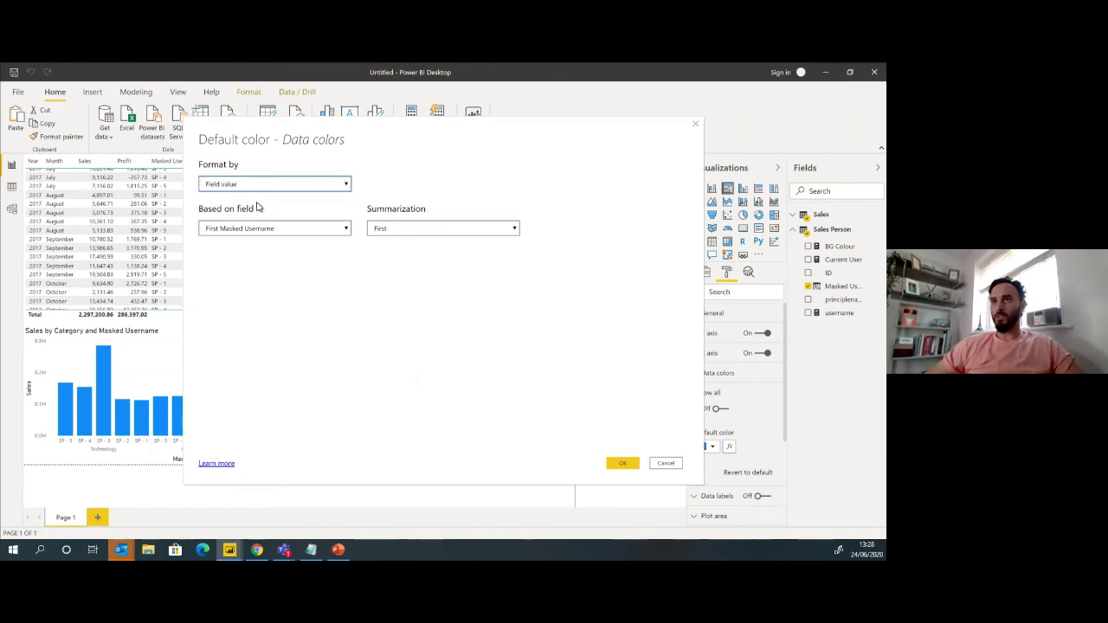
{"action": "left_click", "coordinate": [259, 228]}
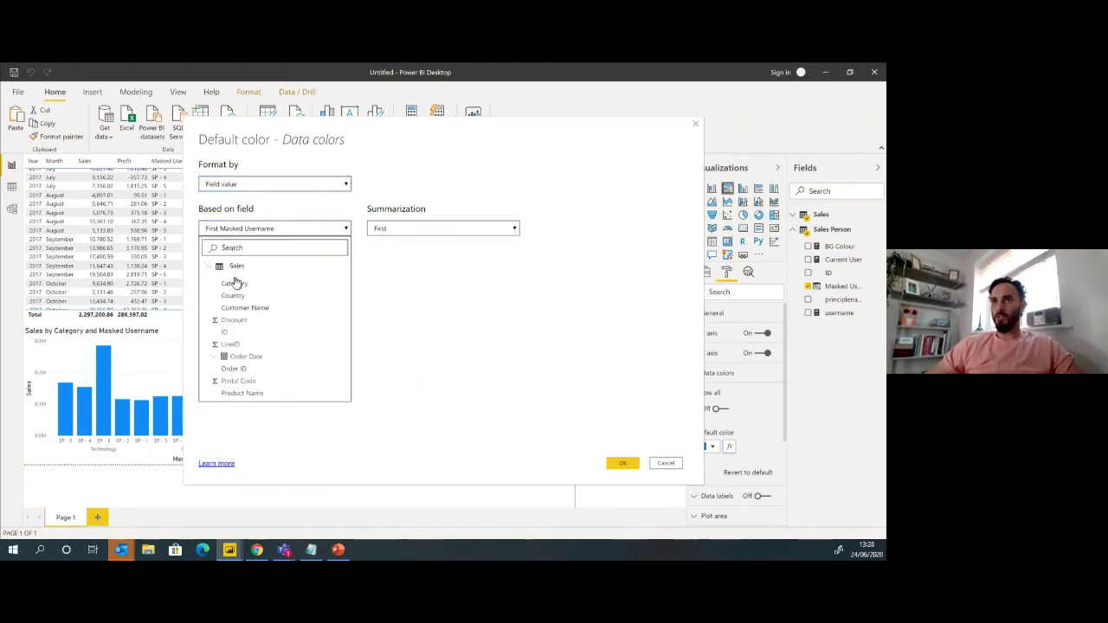
{"action": "left_click", "coordinate": [209, 267]}
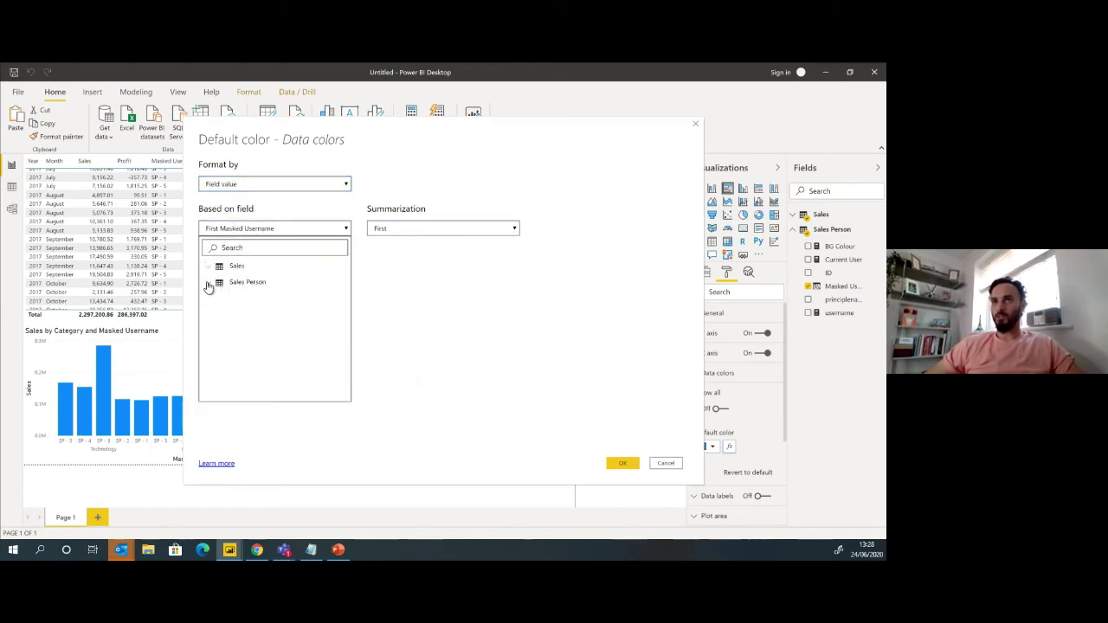
{"action": "left_click", "coordinate": [209, 284]}
{"action": "left_click", "coordinate": [232, 300]}
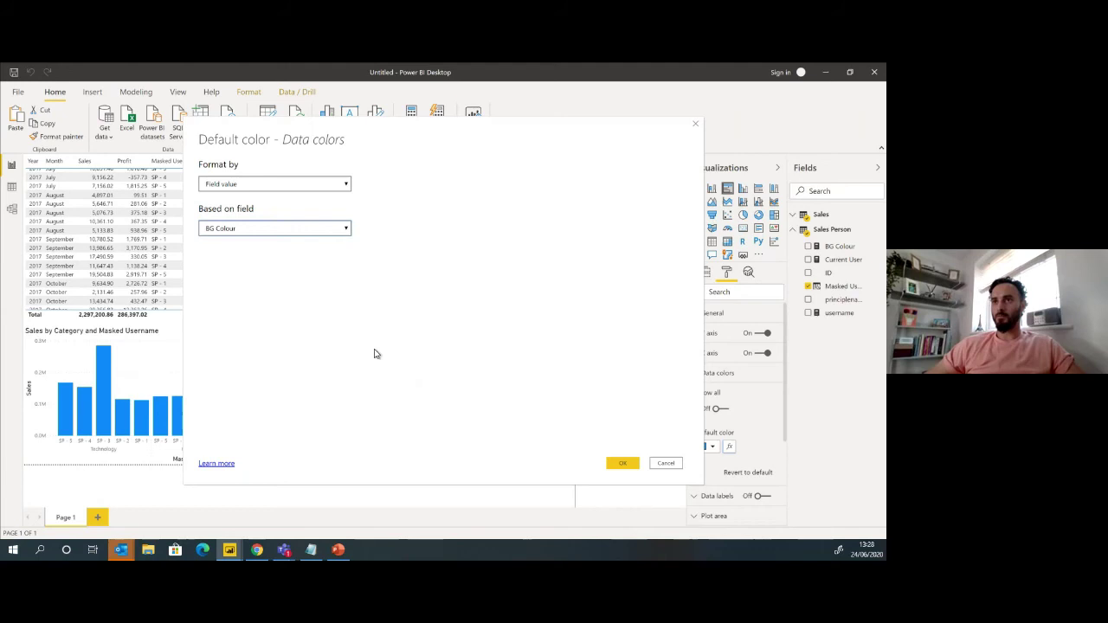
{"action": "left_click", "coordinate": [633, 465]}
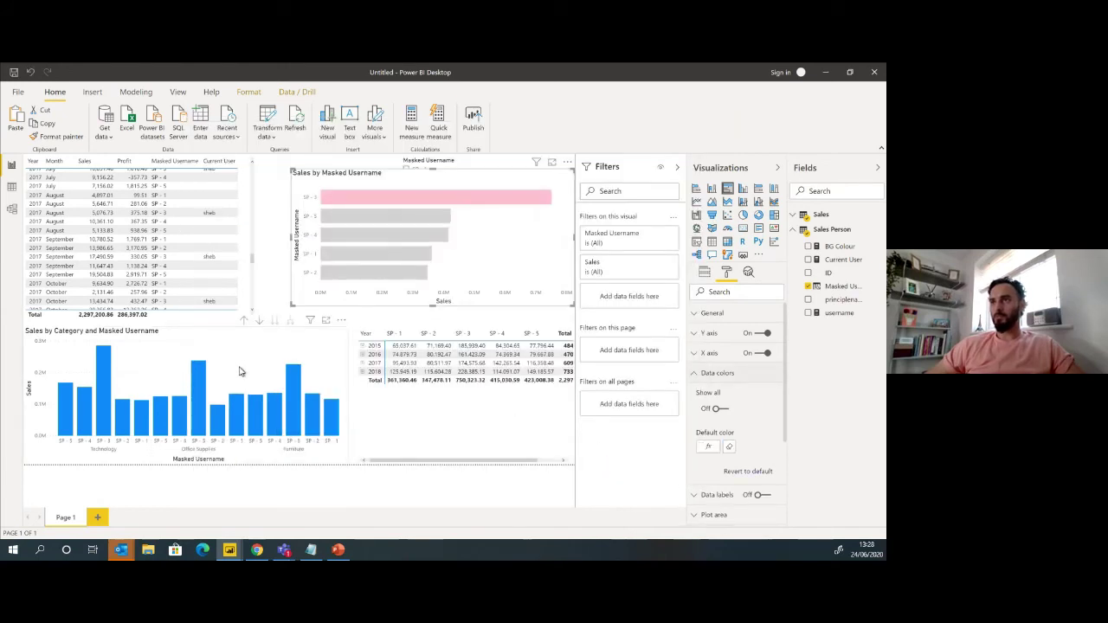
Colour the Sales by Category and Masked Username columns by field value from BG Colour.
{"action": "mouse_move", "coordinate": [401, 206]}
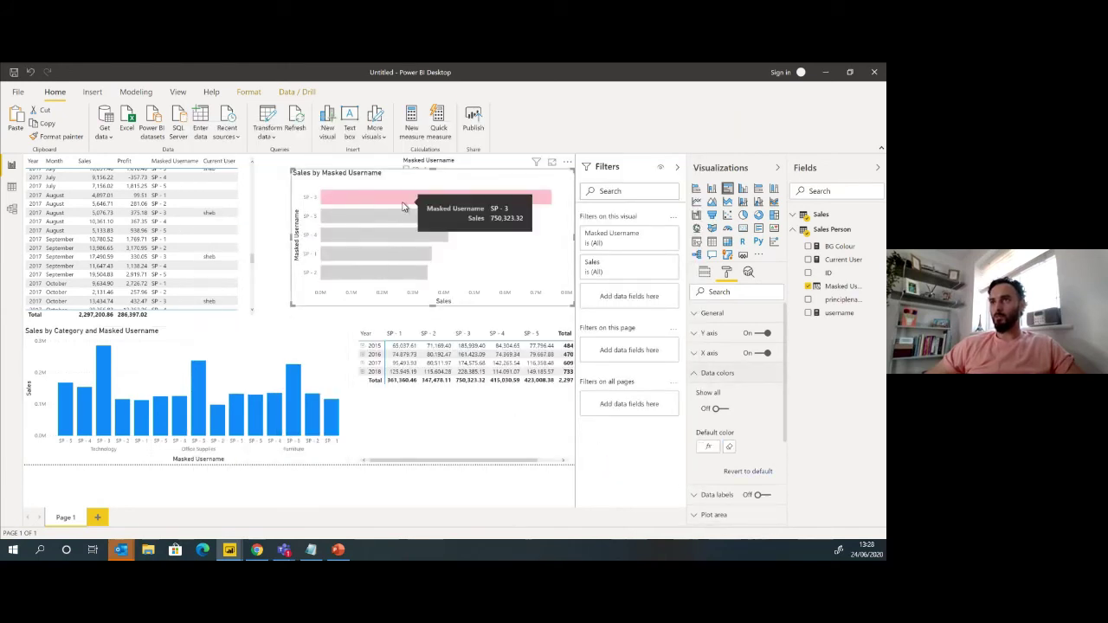
{"action": "left_click", "coordinate": [242, 353]}
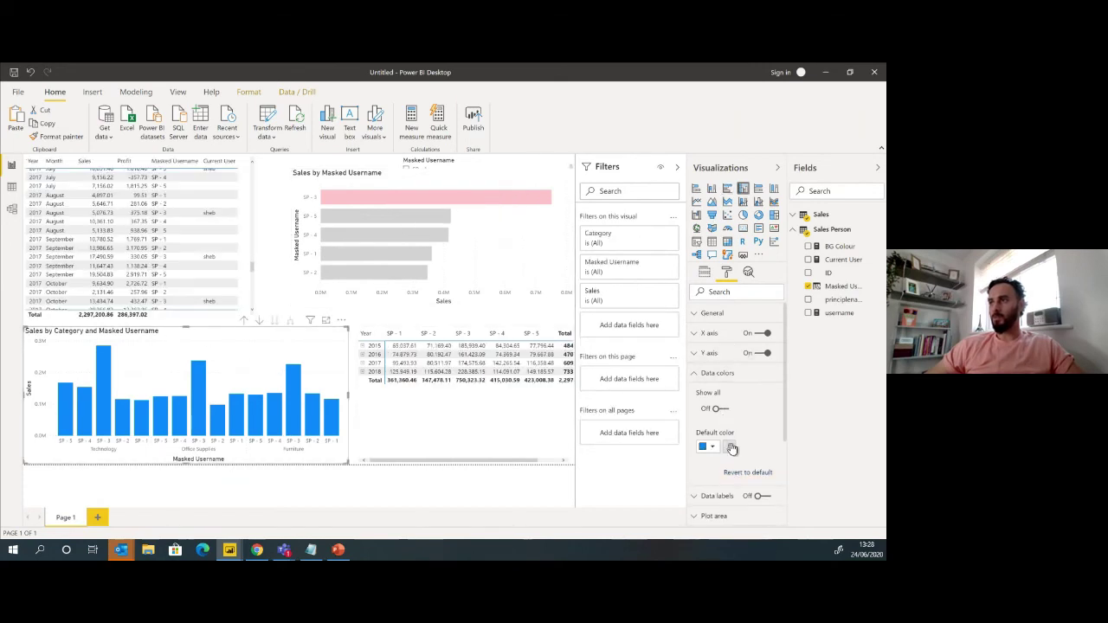
{"action": "left_click", "coordinate": [729, 446]}
{"action": "left_click", "coordinate": [291, 190]}
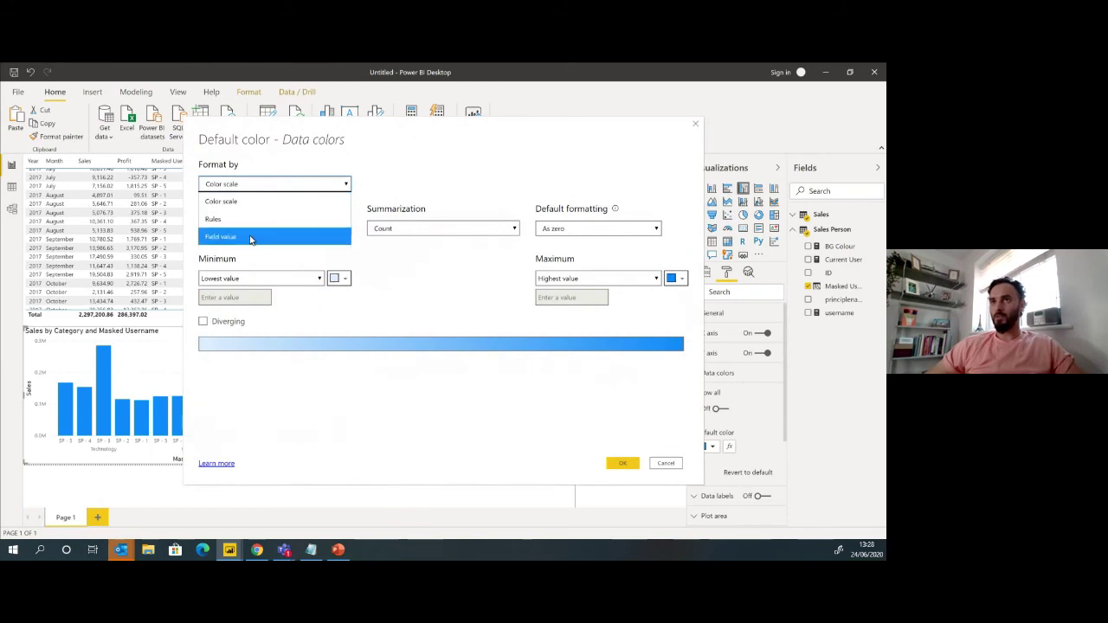
{"action": "left_click", "coordinate": [249, 237]}
{"action": "left_click", "coordinate": [247, 229]}
{"action": "left_click", "coordinate": [219, 285]}
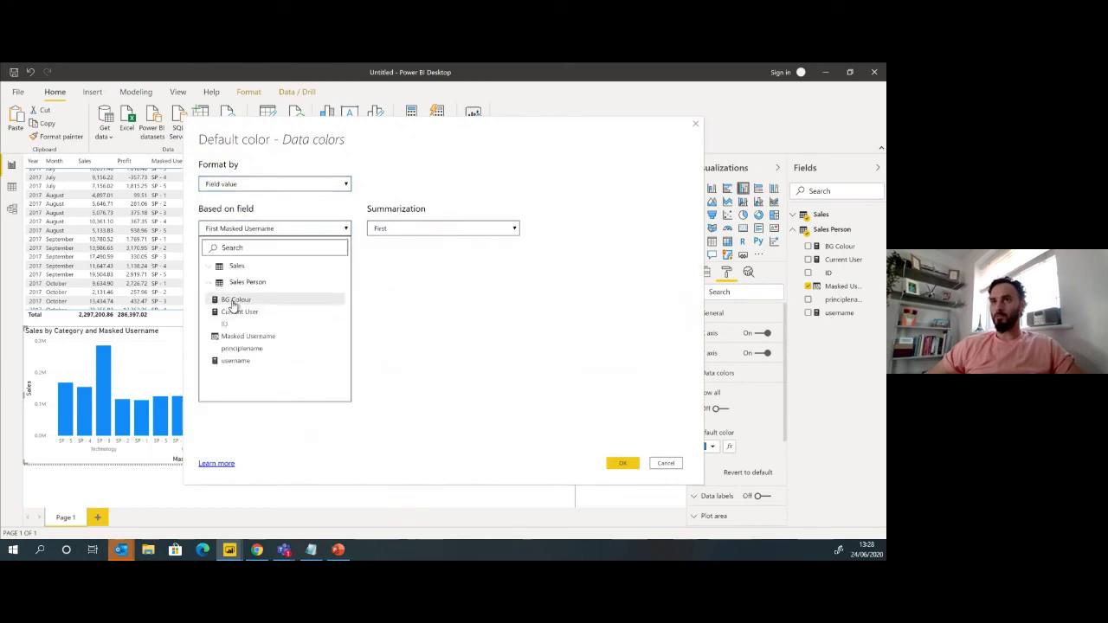
{"action": "left_click", "coordinate": [230, 301]}
{"action": "left_click", "coordinate": [620, 466]}
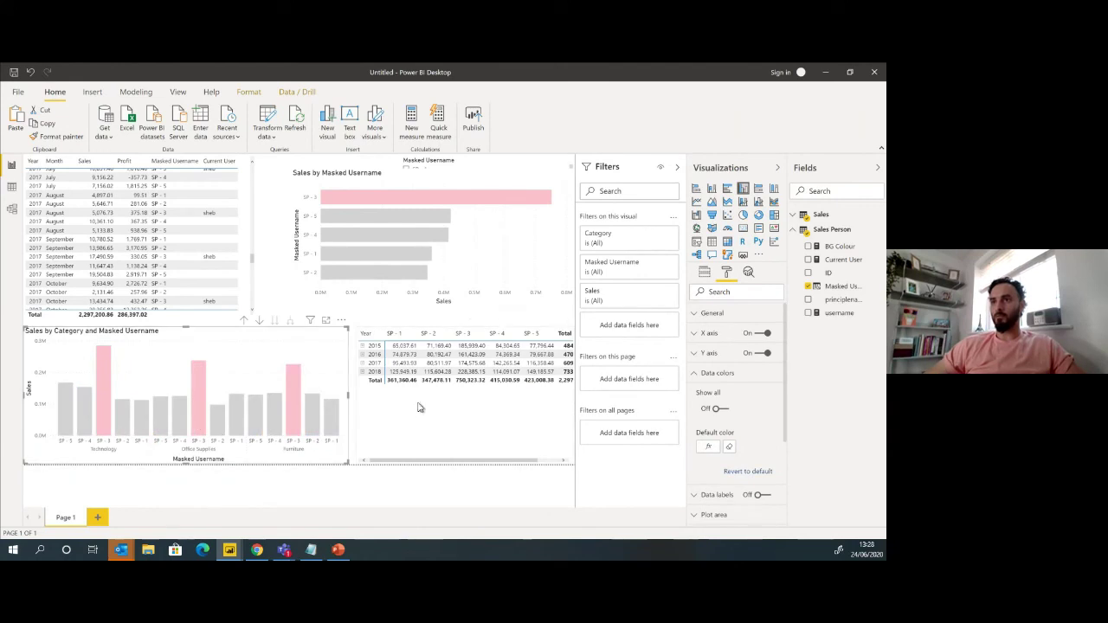
Give the matrix's Sales values a background colour by field value from Sales Person's BG Colour.
{"action": "left_click", "coordinate": [447, 445]}
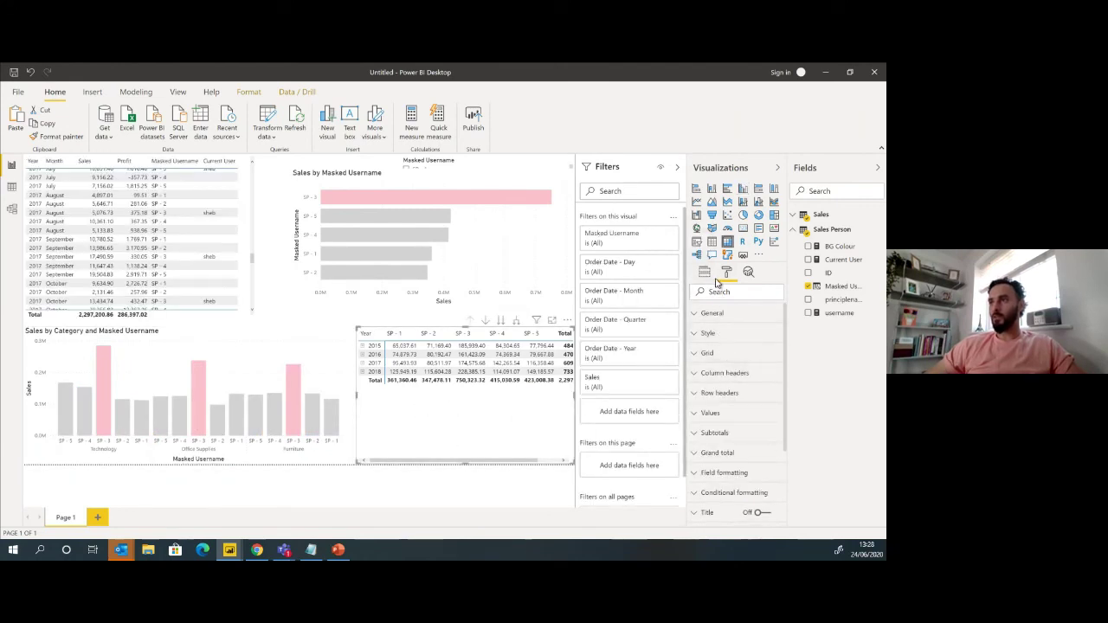
{"action": "left_click", "coordinate": [705, 274]}
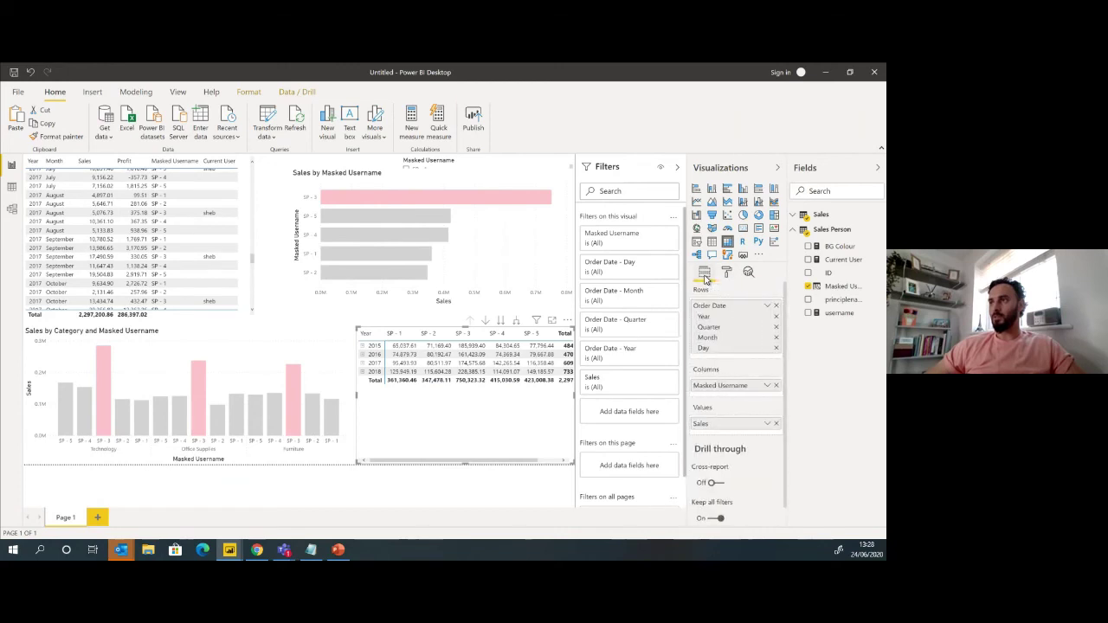
{"action": "left_click", "coordinate": [766, 423]}
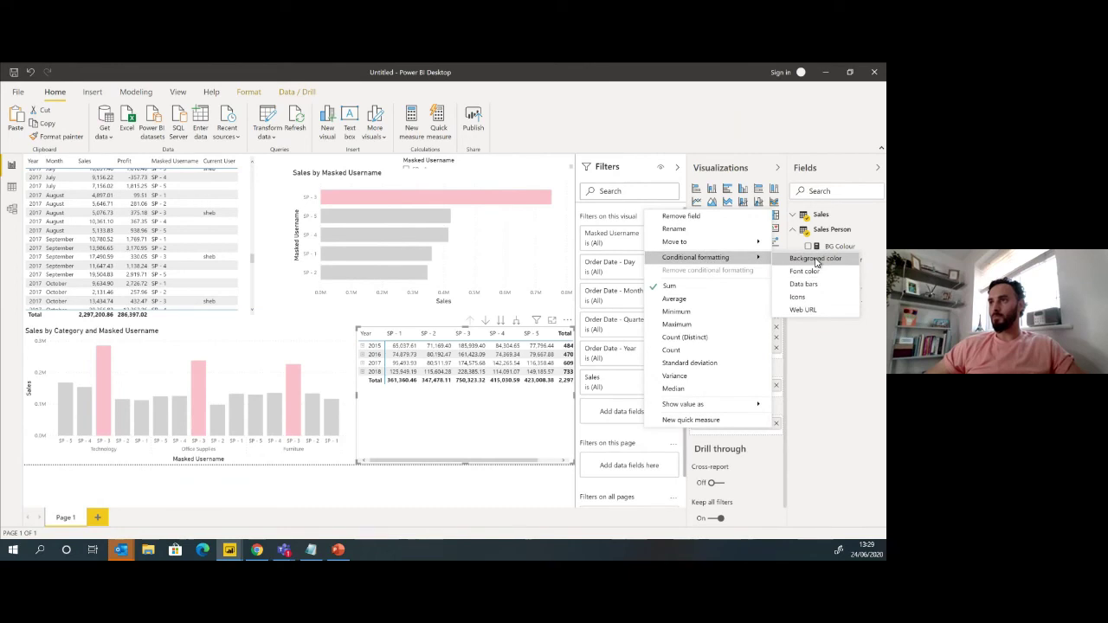
{"action": "left_click", "coordinate": [489, 325]}
{"action": "left_click", "coordinate": [269, 185]}
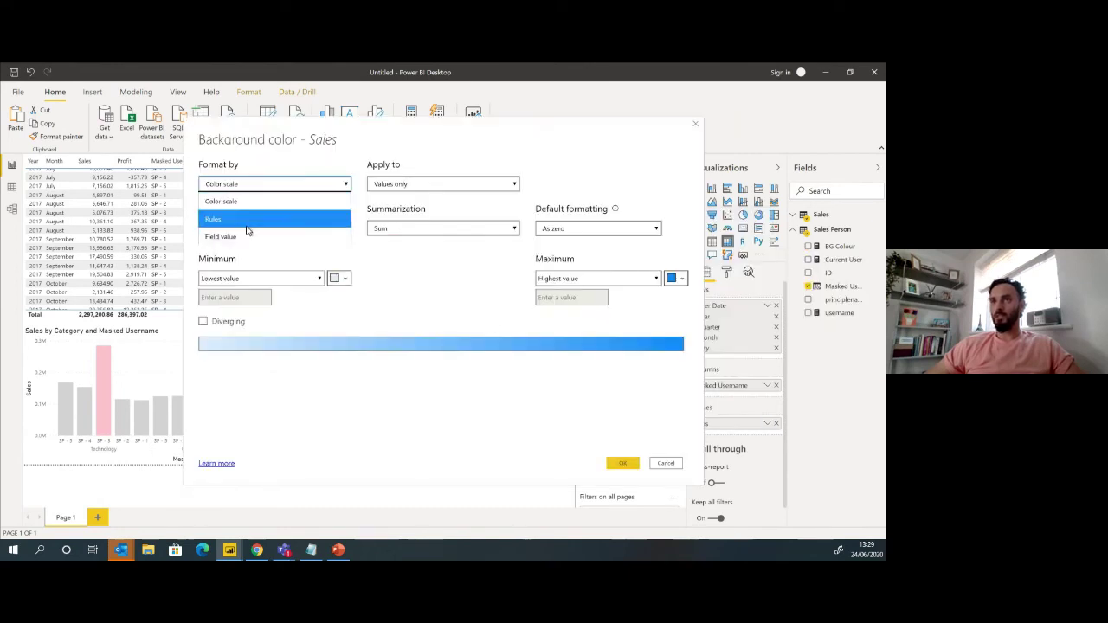
{"action": "left_click", "coordinate": [245, 230]}
{"action": "left_click", "coordinate": [290, 231]}
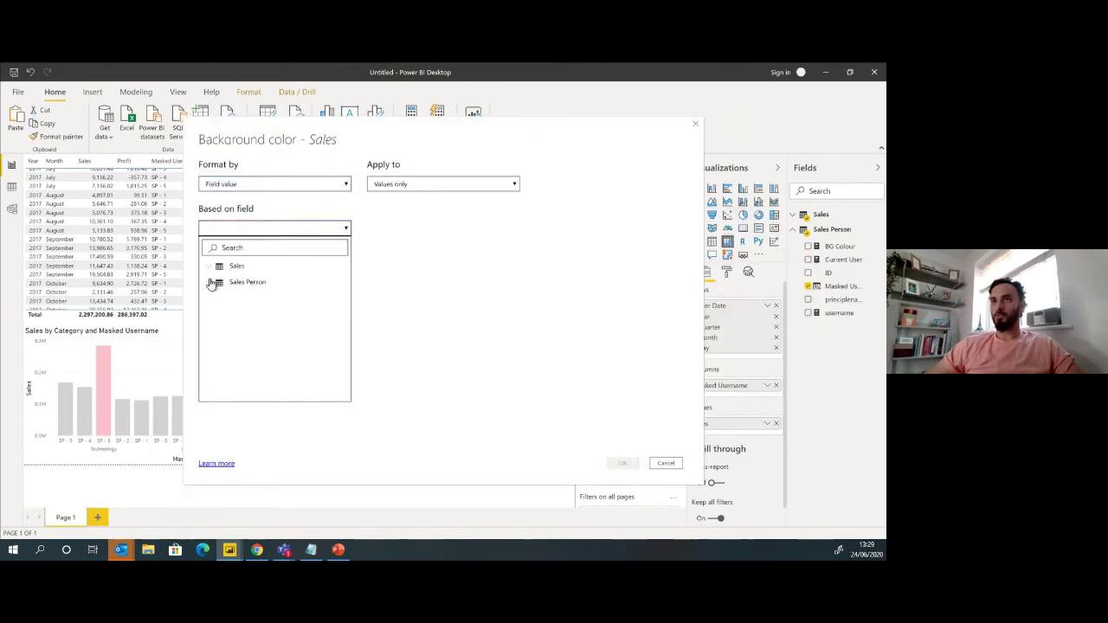
{"action": "left_click", "coordinate": [215, 282]}
{"action": "left_click", "coordinate": [234, 300]}
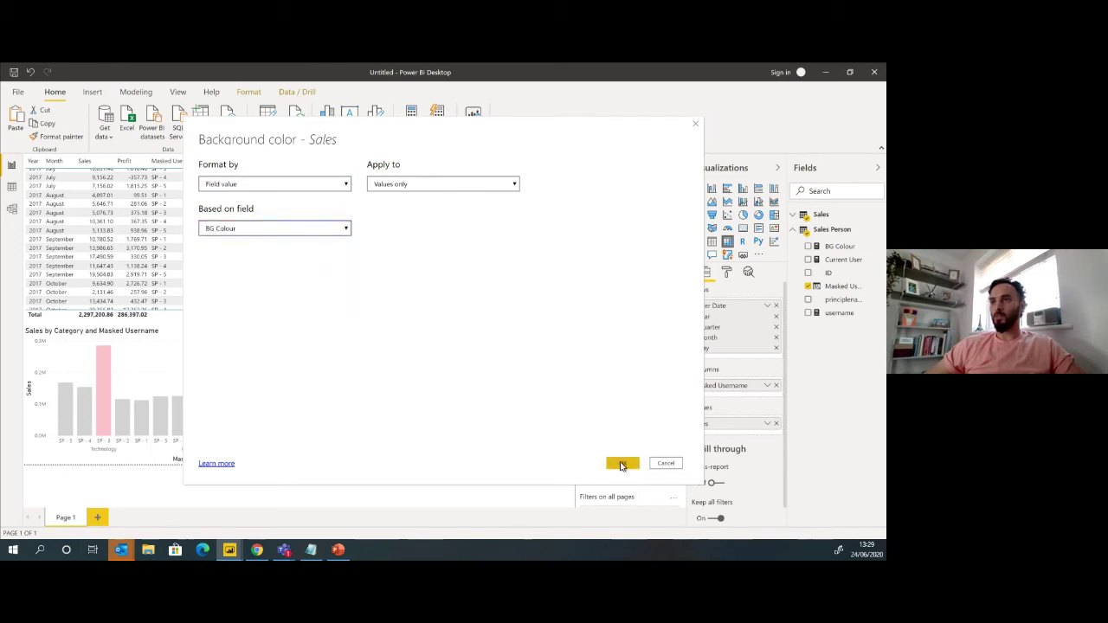
{"action": "left_click", "coordinate": [622, 463]}
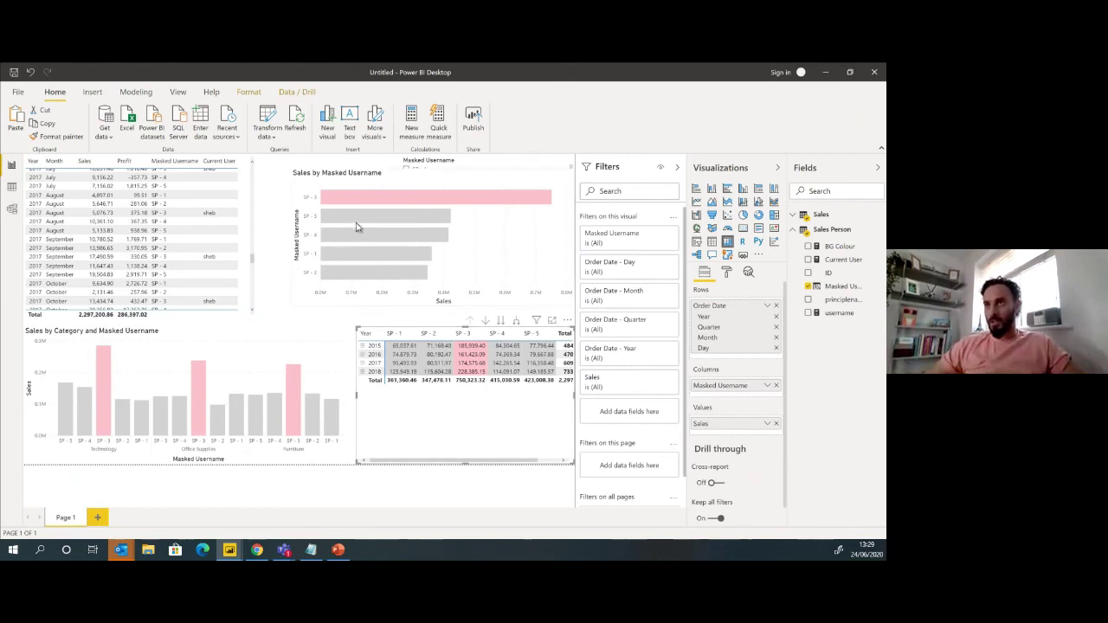
{"action": "left_click", "coordinate": [426, 161]}
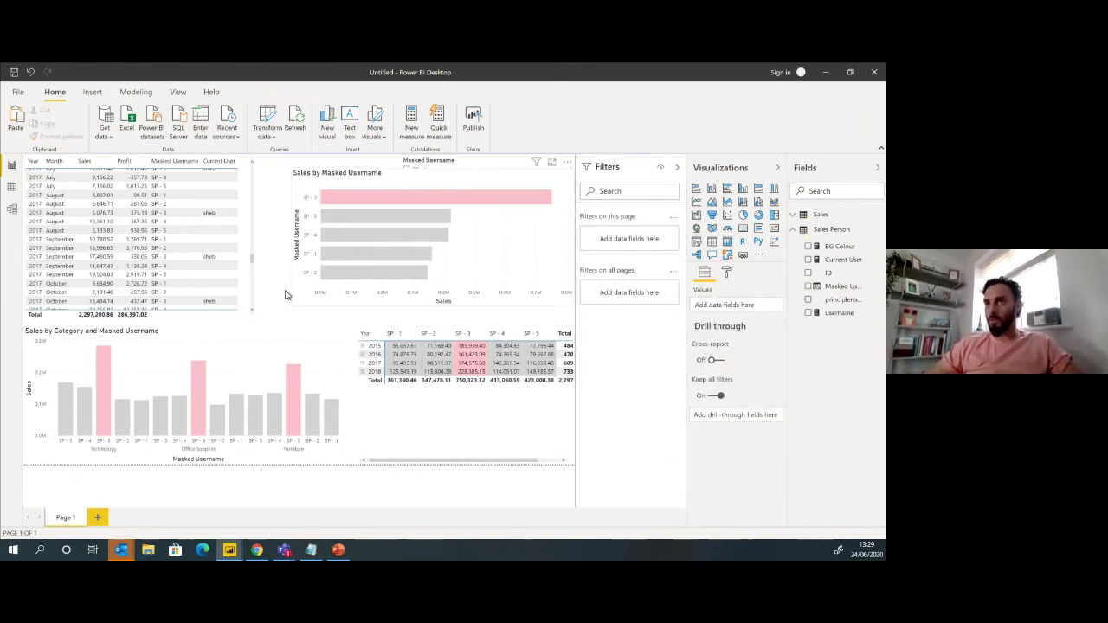
{"action": "mouse_move", "coordinate": [388, 197]}
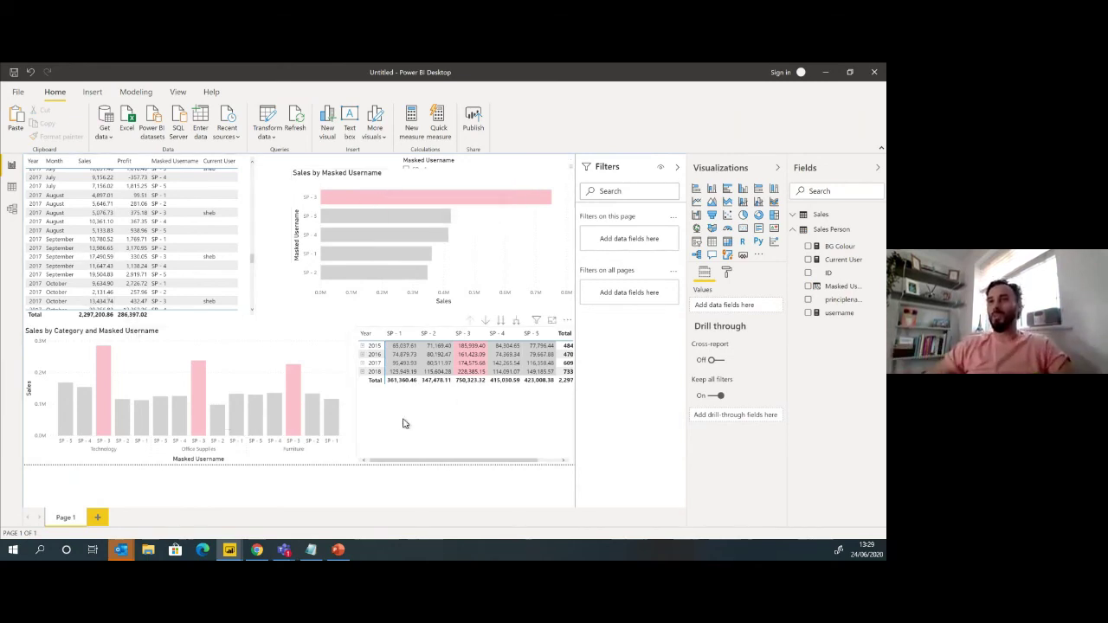
{"action": "right_click", "coordinate": [829, 216]}
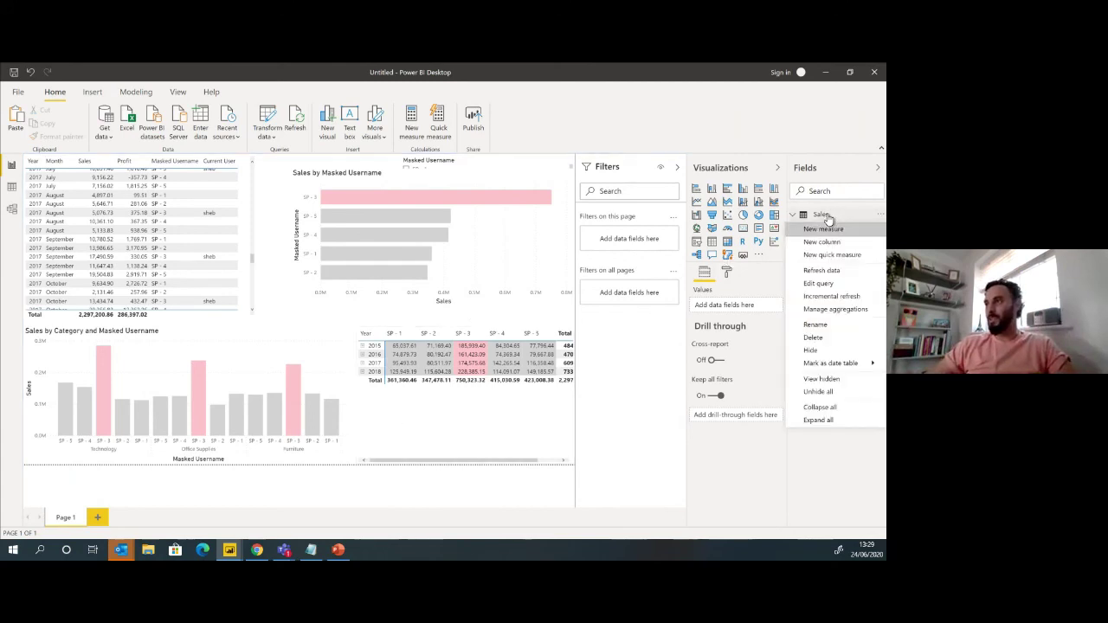
{"action": "left_click", "coordinate": [826, 286]}
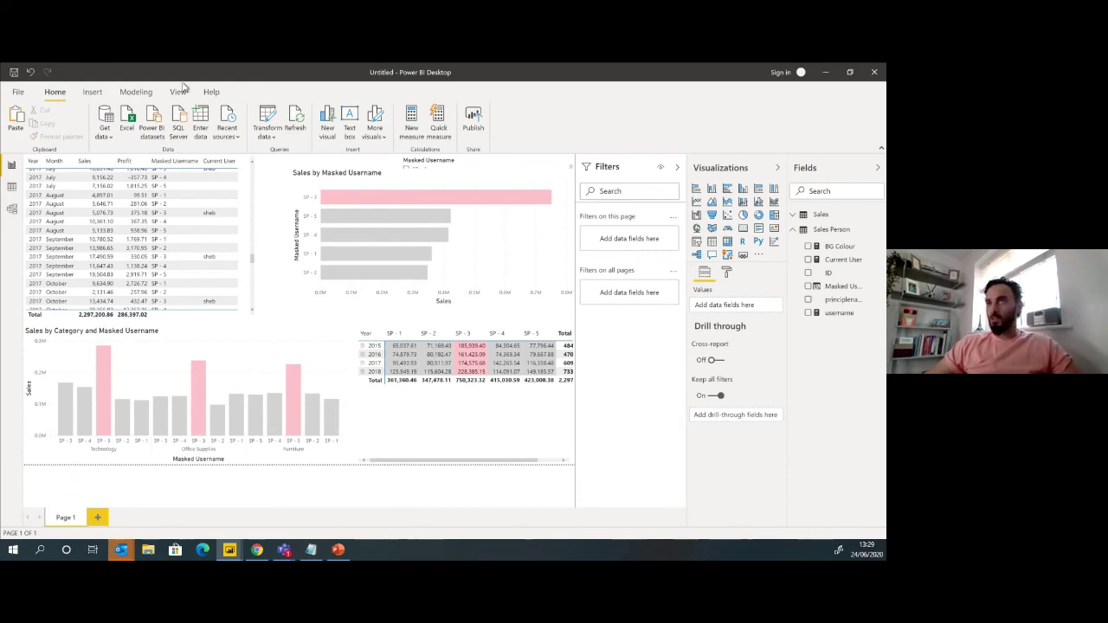
{"action": "left_click", "coordinate": [11, 188]}
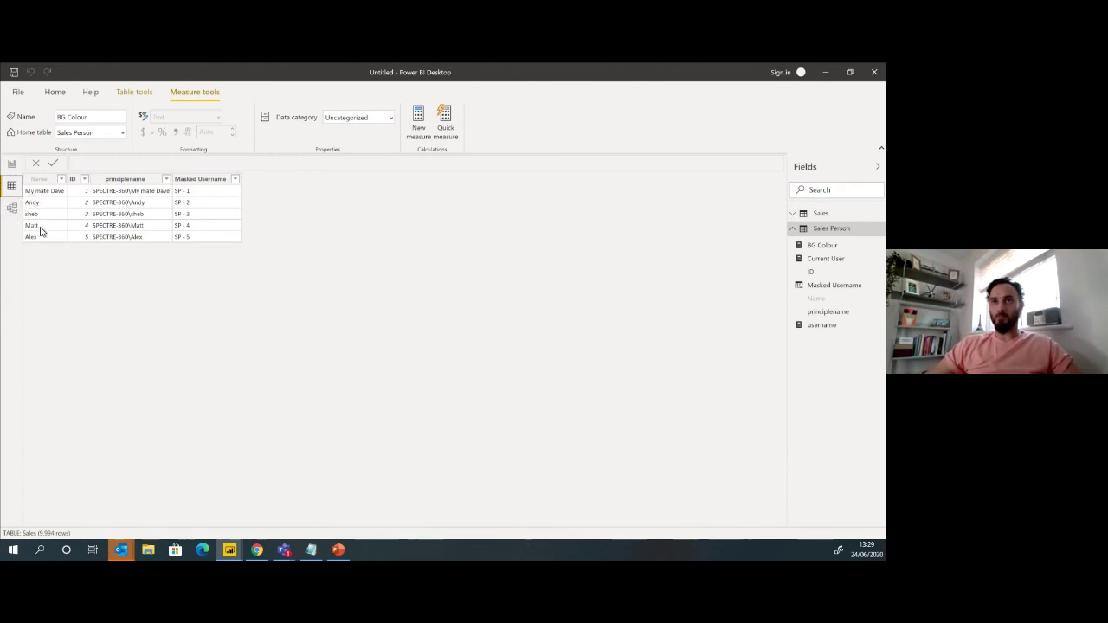
{"action": "left_click", "coordinate": [11, 164]}
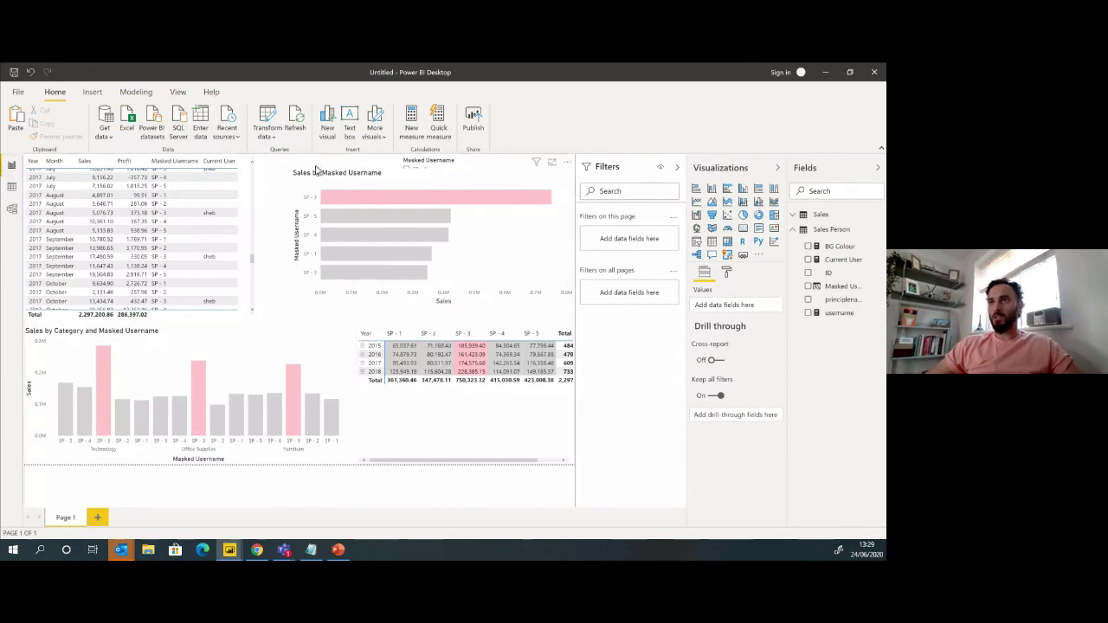
Use Modeling > View as with Other user set to the user's account name.
{"action": "left_click", "coordinate": [136, 92]}
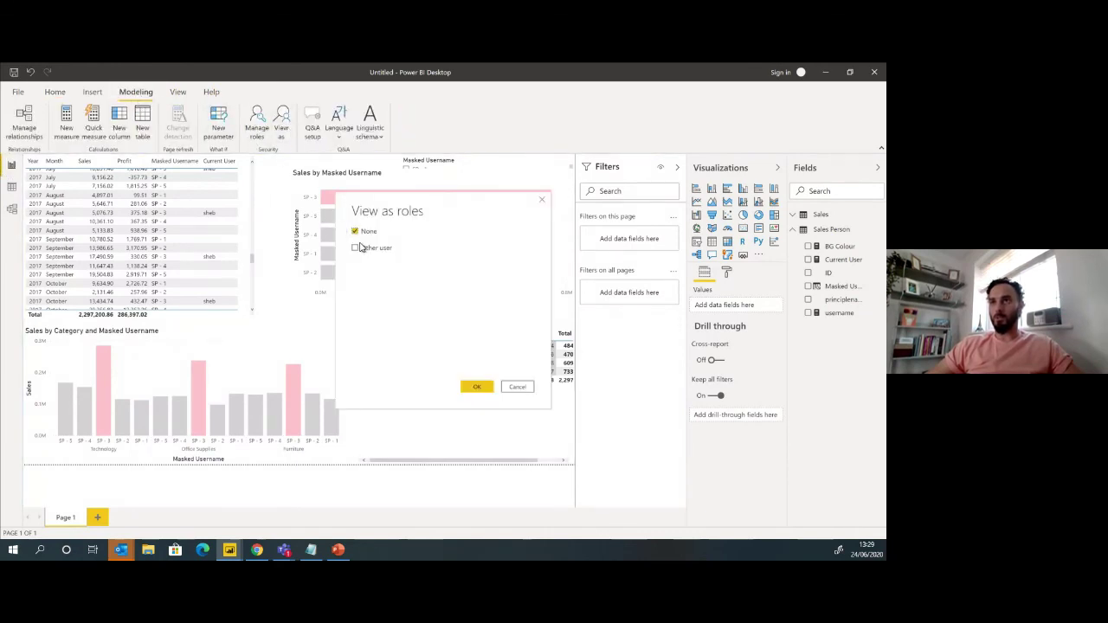
{"action": "left_click", "coordinate": [354, 248]}
{"action": "left_click", "coordinate": [421, 247]}
{"action": "type", "text": "s"}
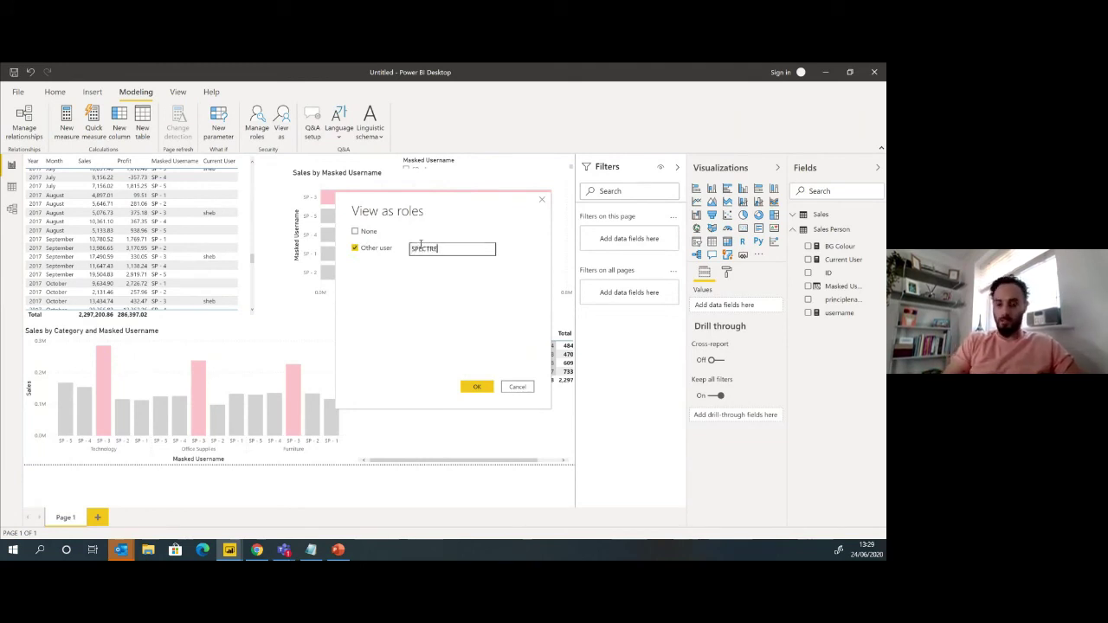
{"action": "type", "text": "PECTRE-360\\Matt"}
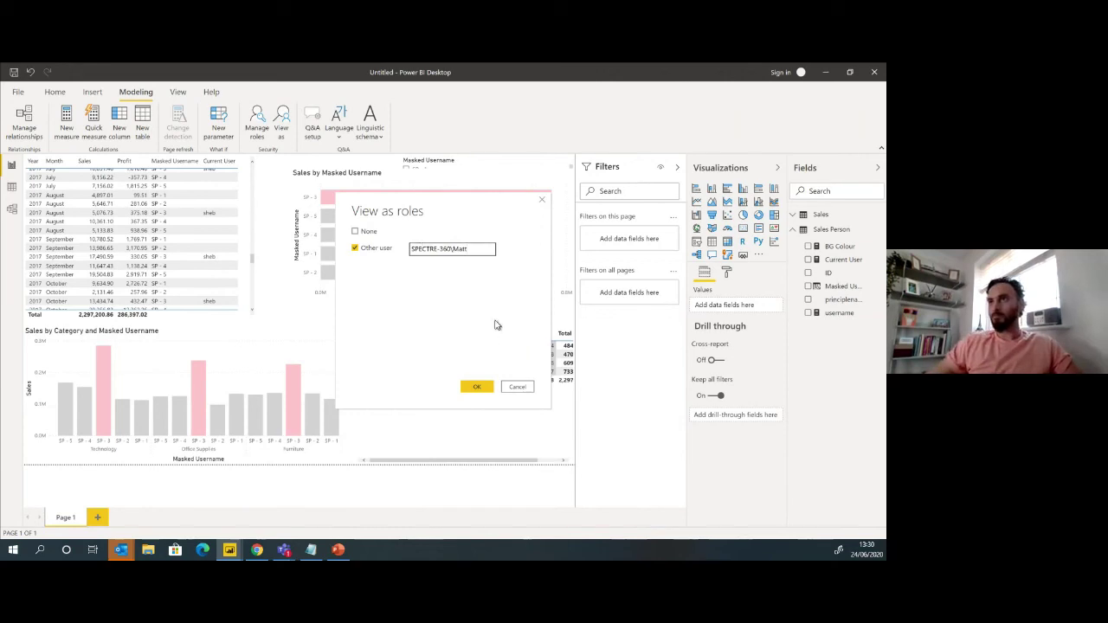
{"action": "left_click", "coordinate": [483, 391]}
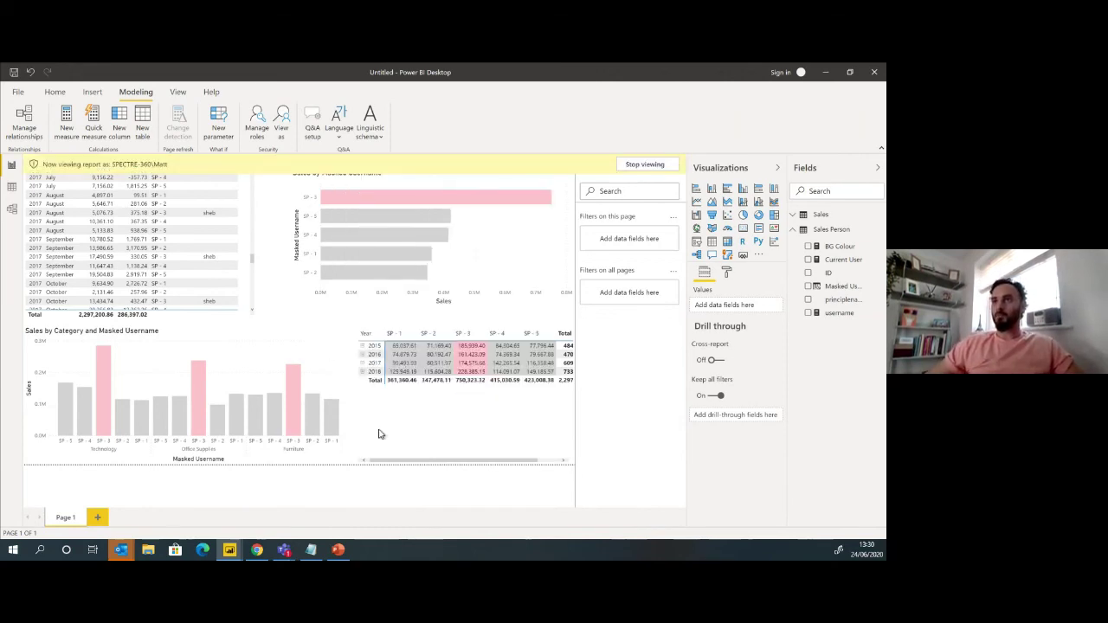